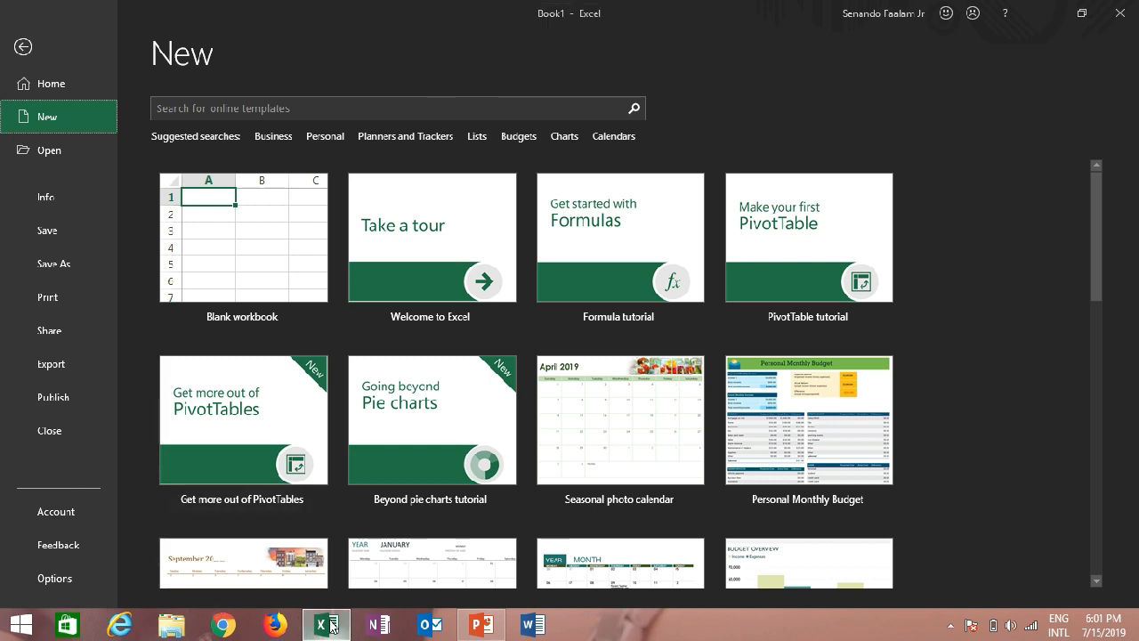
# Look up Excel in the Windows list of all installed apps, and return to the desktop
pyautogui.moveTo(331, 628)
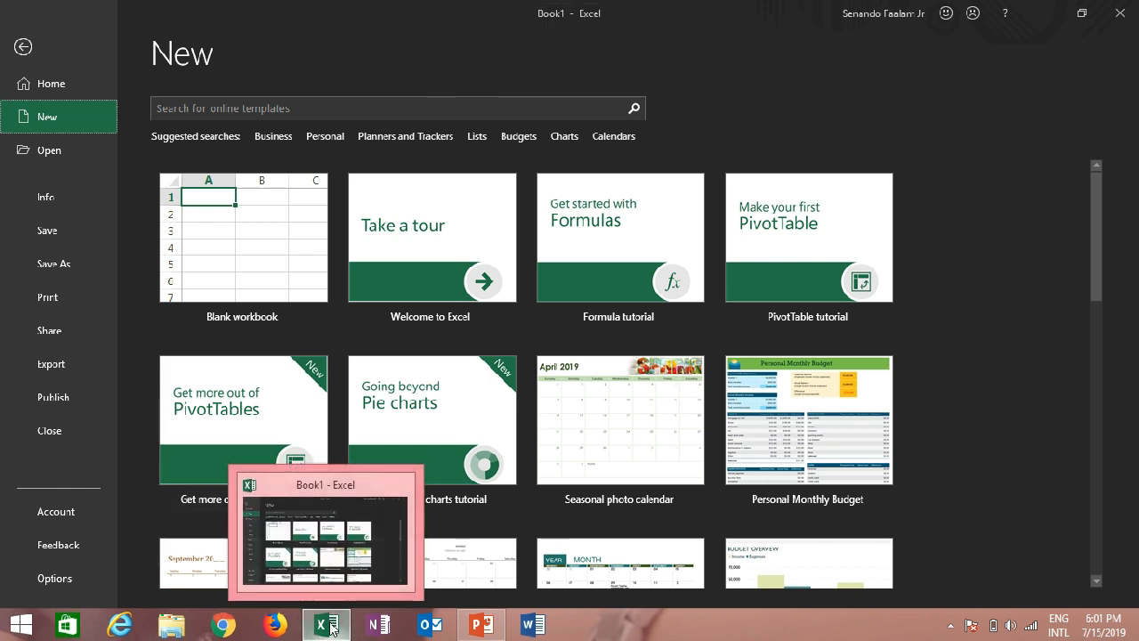
pyautogui.click(25, 626)
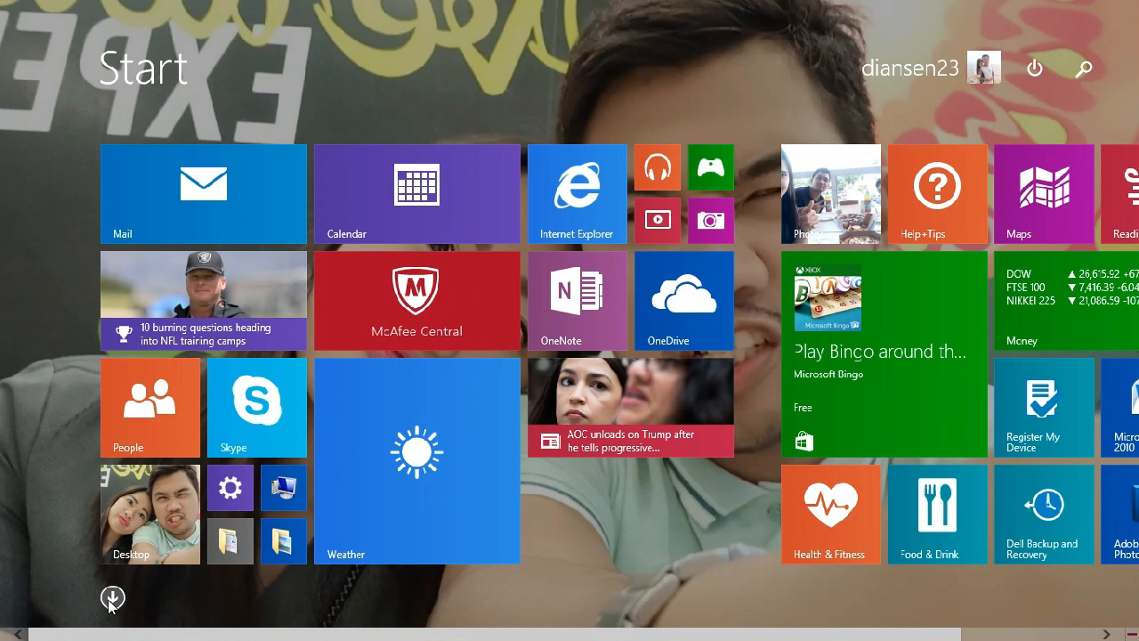
pyautogui.click(112, 598)
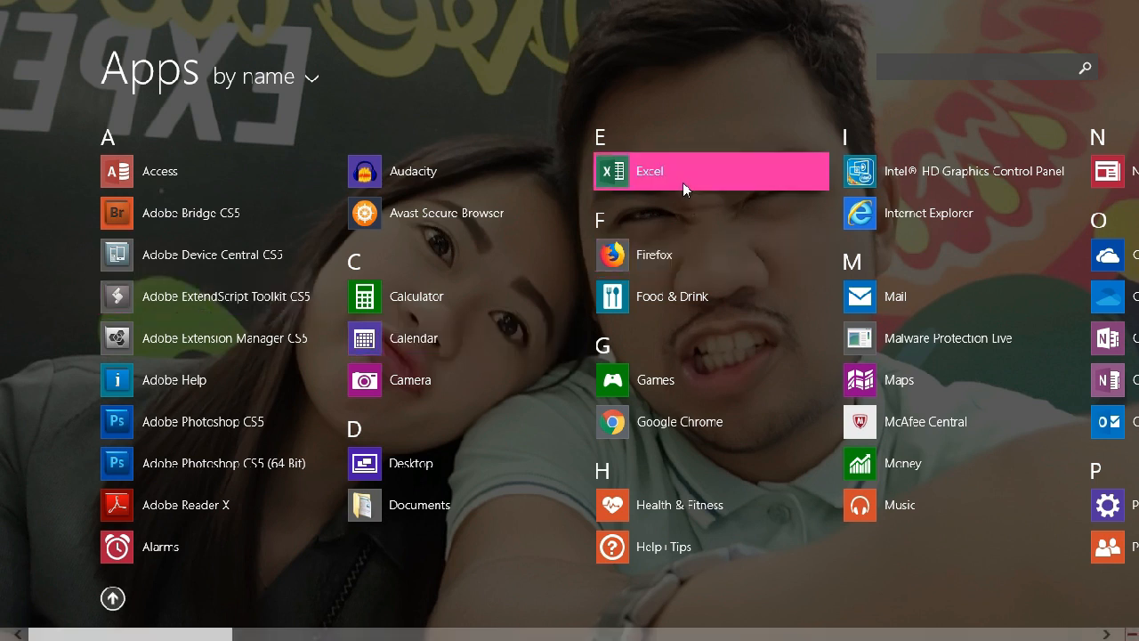
pyautogui.click(112, 598)
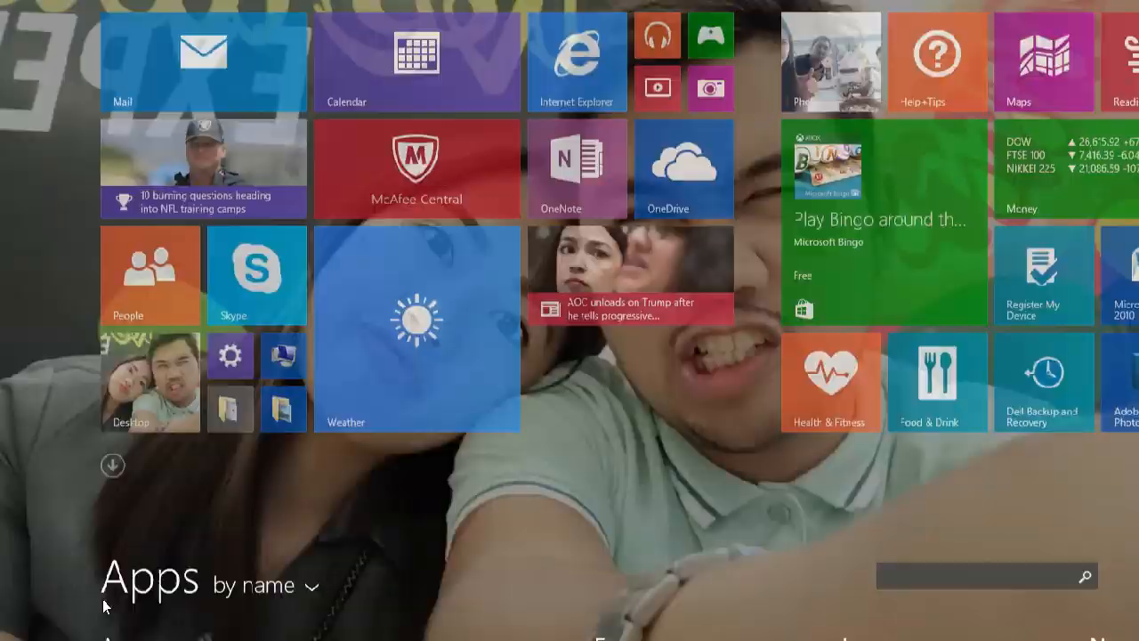
pyautogui.click(153, 529)
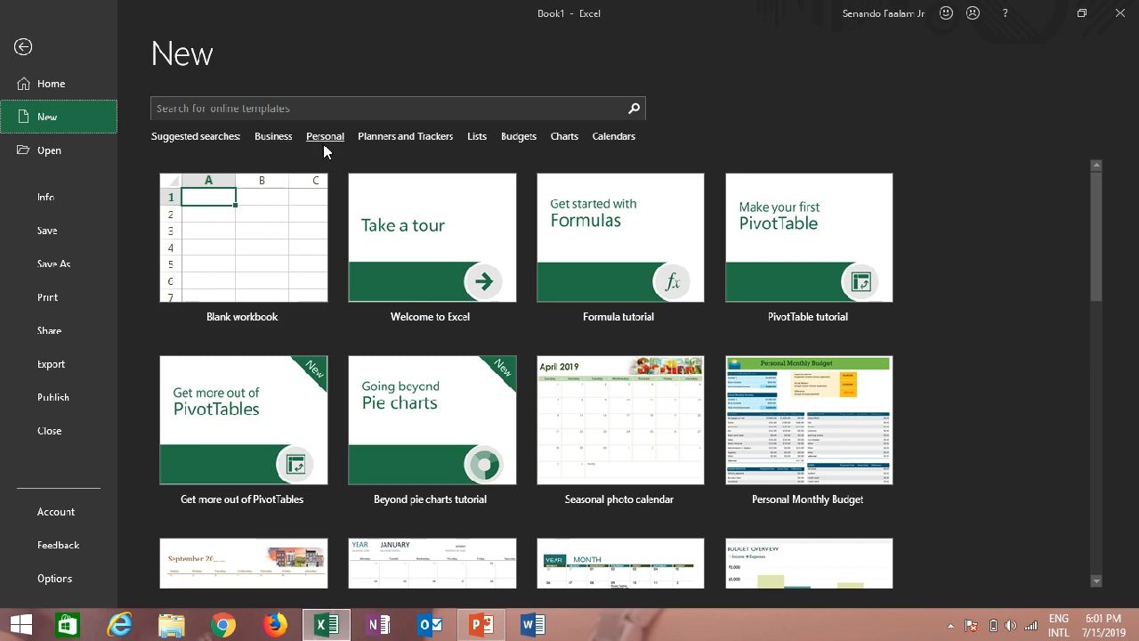
# Browse the available workbook templates and create a new blank workbook
pyautogui.scroll(-1, 387, 298)
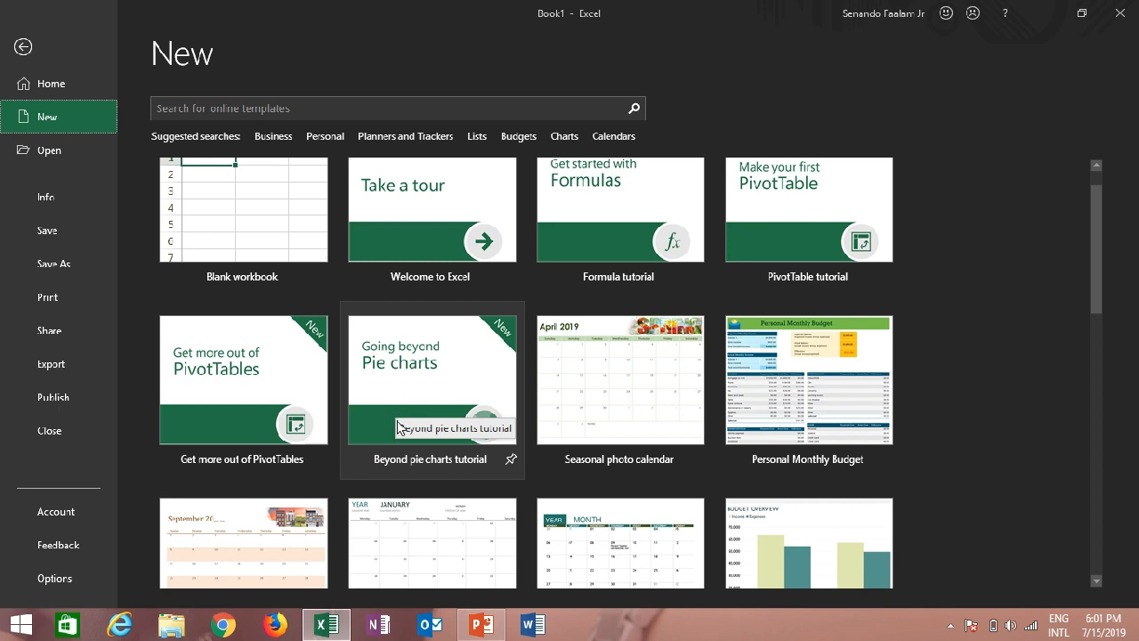
pyautogui.scroll(-2, 395, 409)
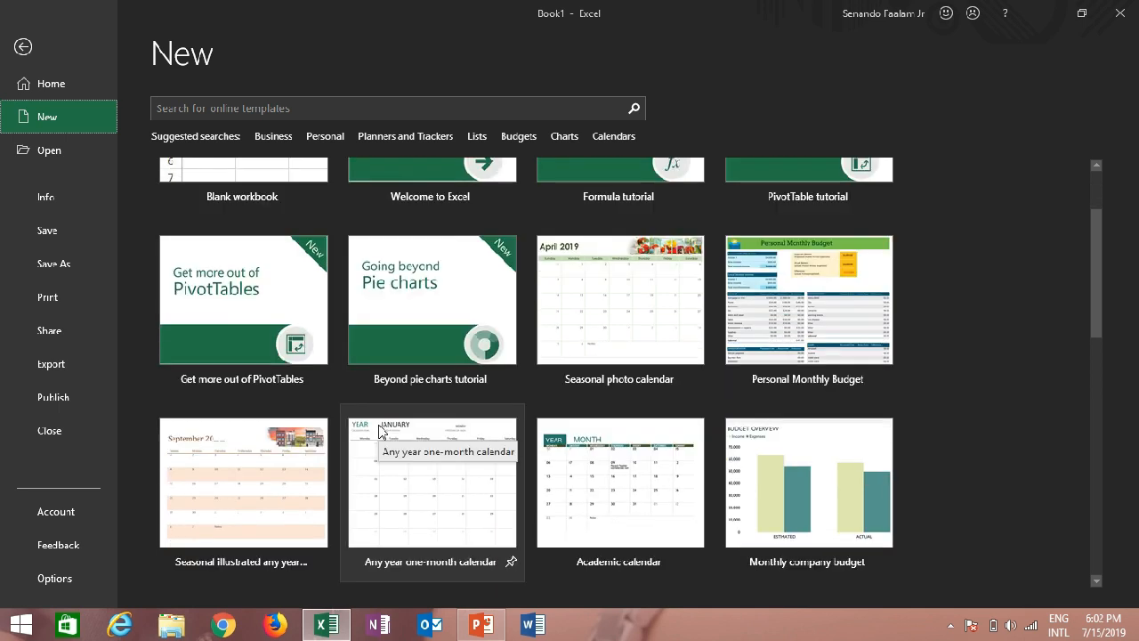
pyautogui.scroll(3, 378, 430)
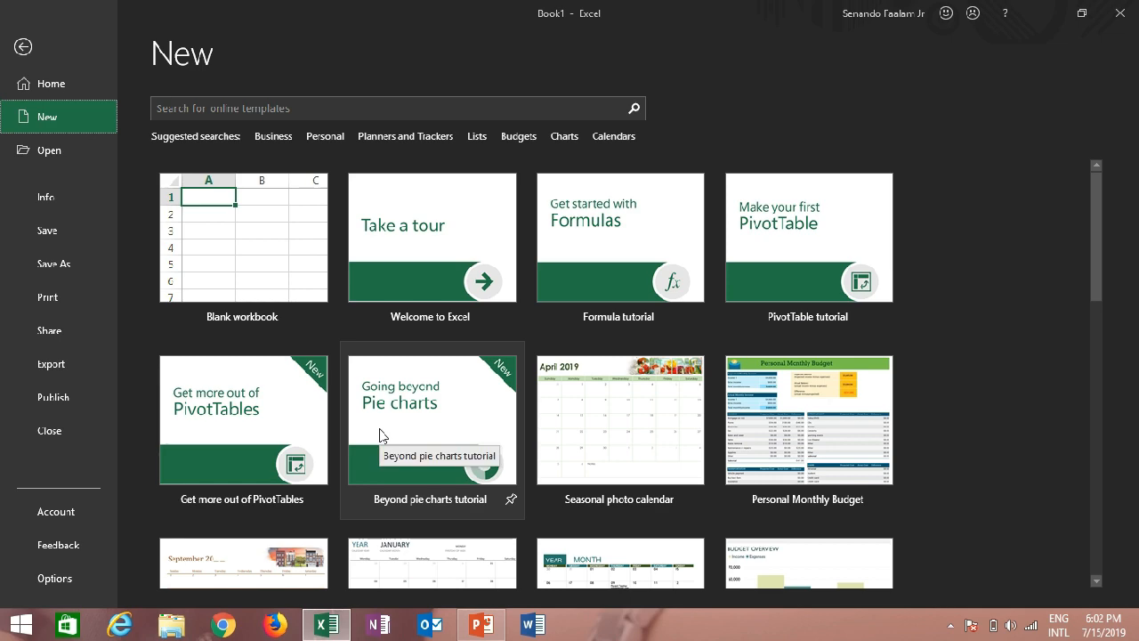
pyautogui.click(252, 244)
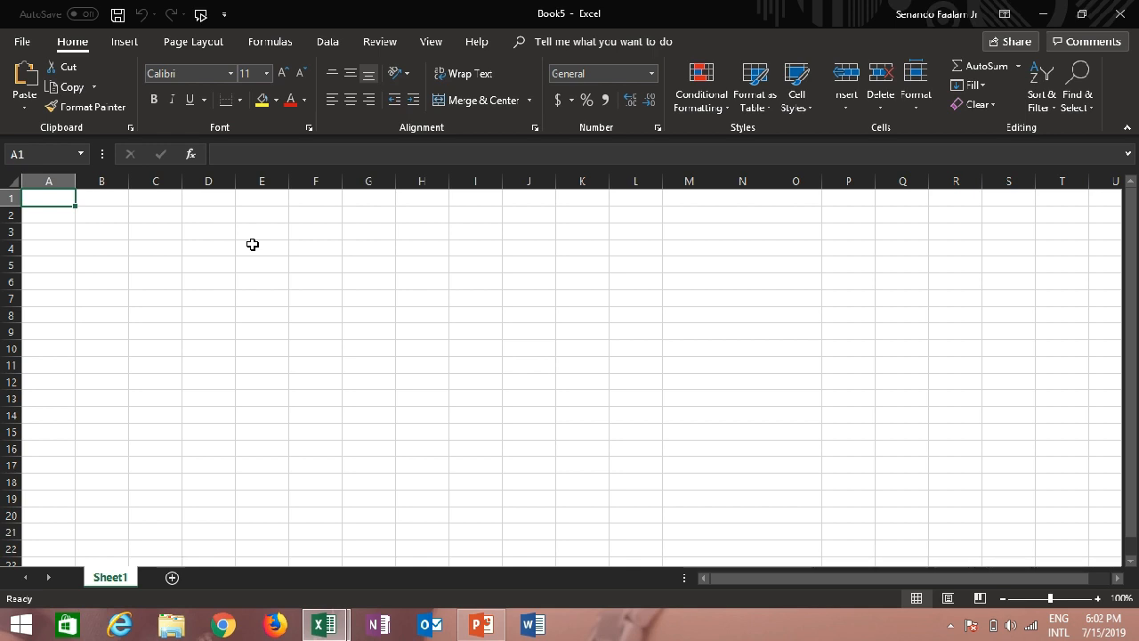
pyautogui.click(21, 42)
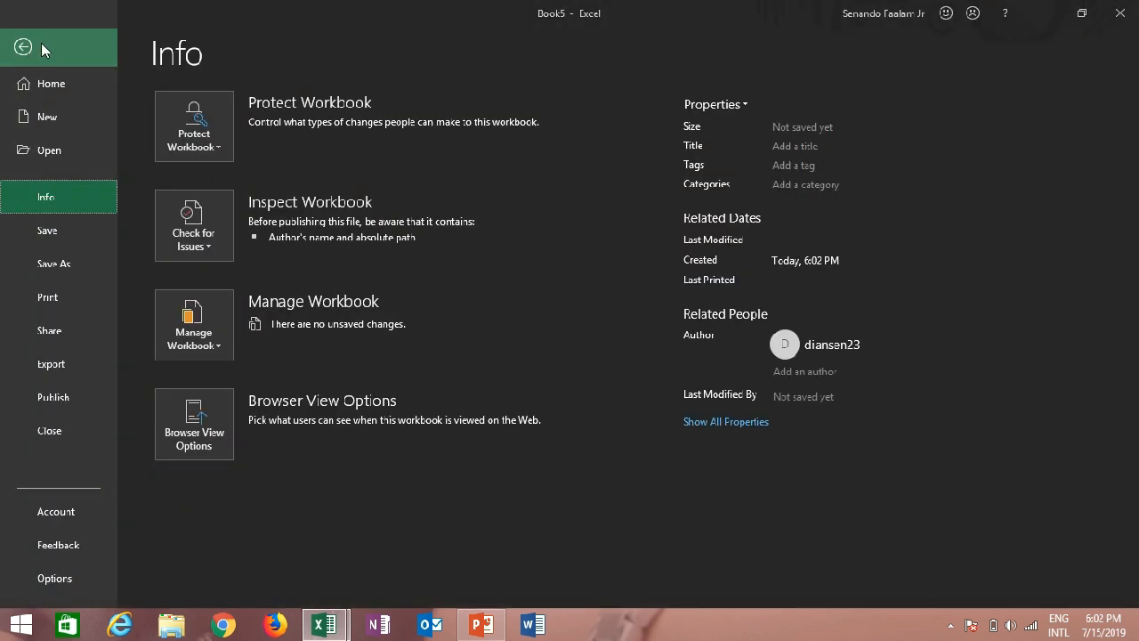
pyautogui.click(27, 45)
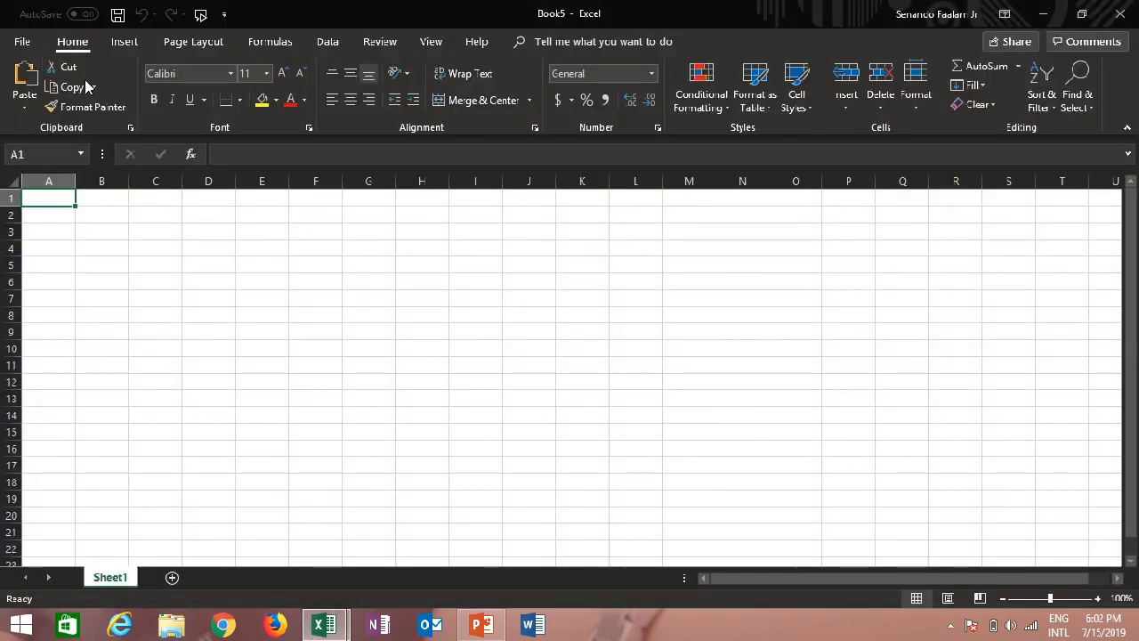
pyautogui.click(124, 42)
pyautogui.click(188, 44)
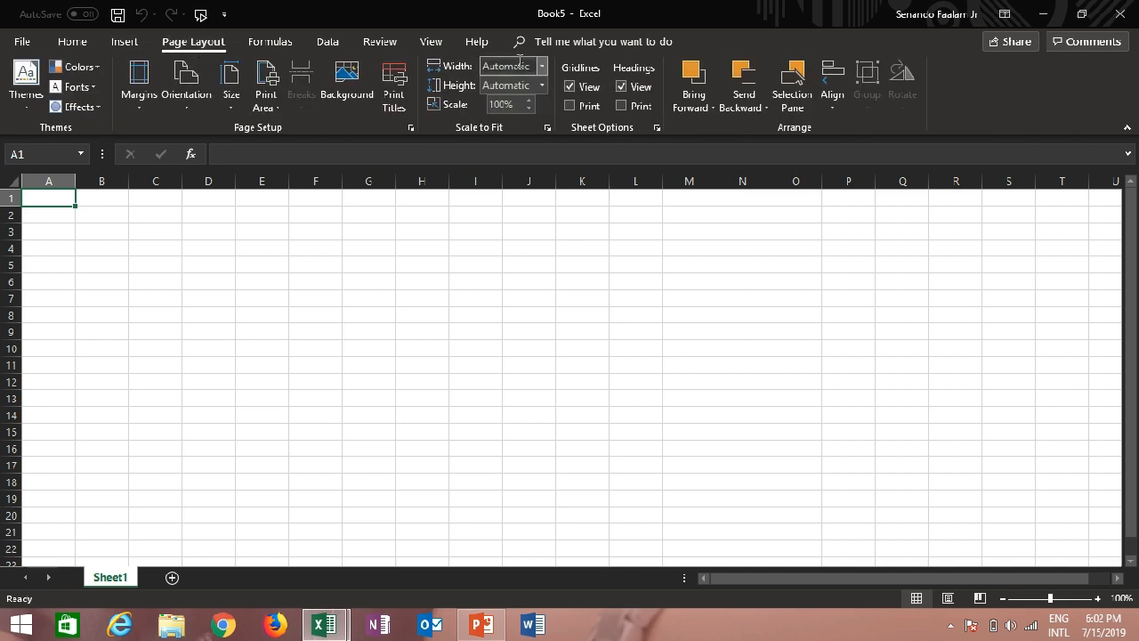
pyautogui.click(73, 42)
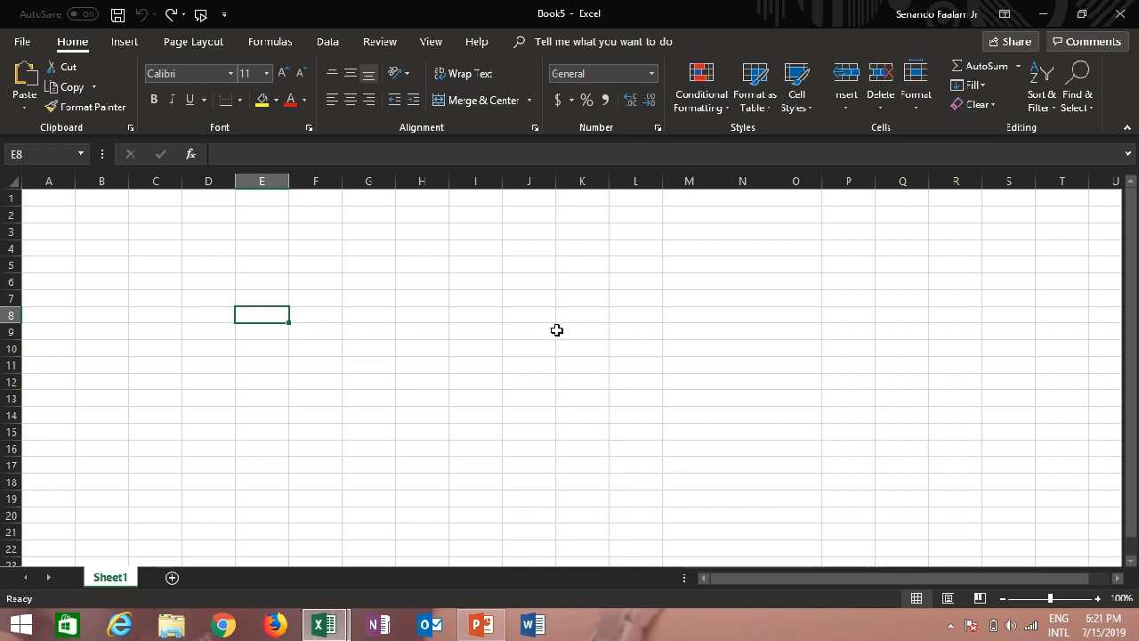
# Highlight columns A, B and C one at a time, followed by rows 1, 2 and 3, going through them twice
pyautogui.click(51, 180)
pyautogui.click(100, 181)
pyautogui.click(136, 180)
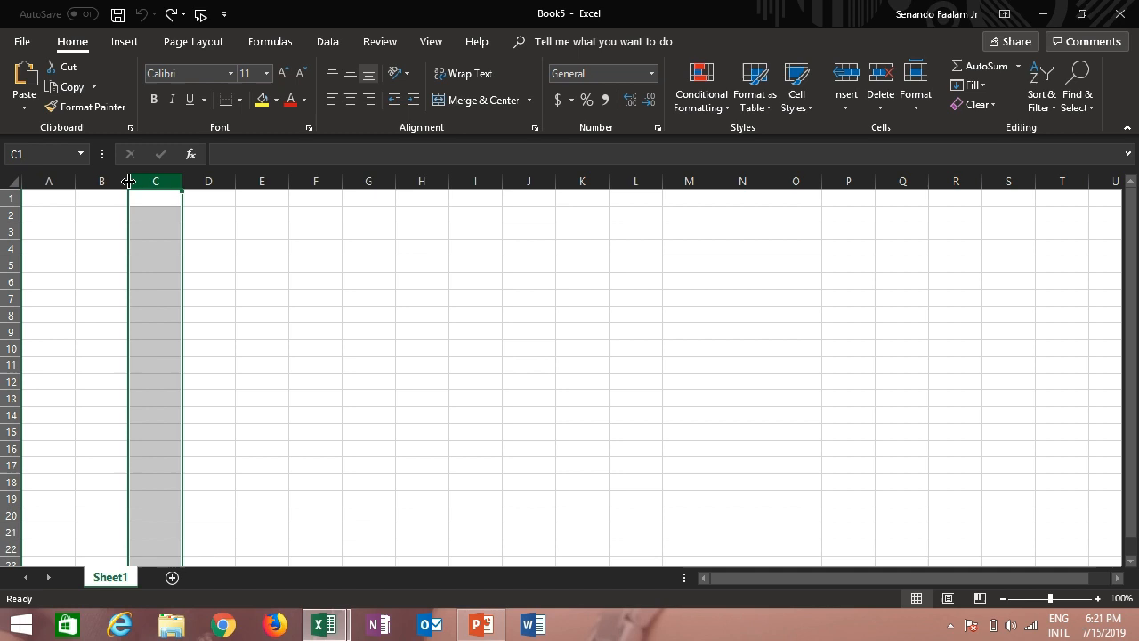
pyautogui.click(13, 197)
pyautogui.click(11, 215)
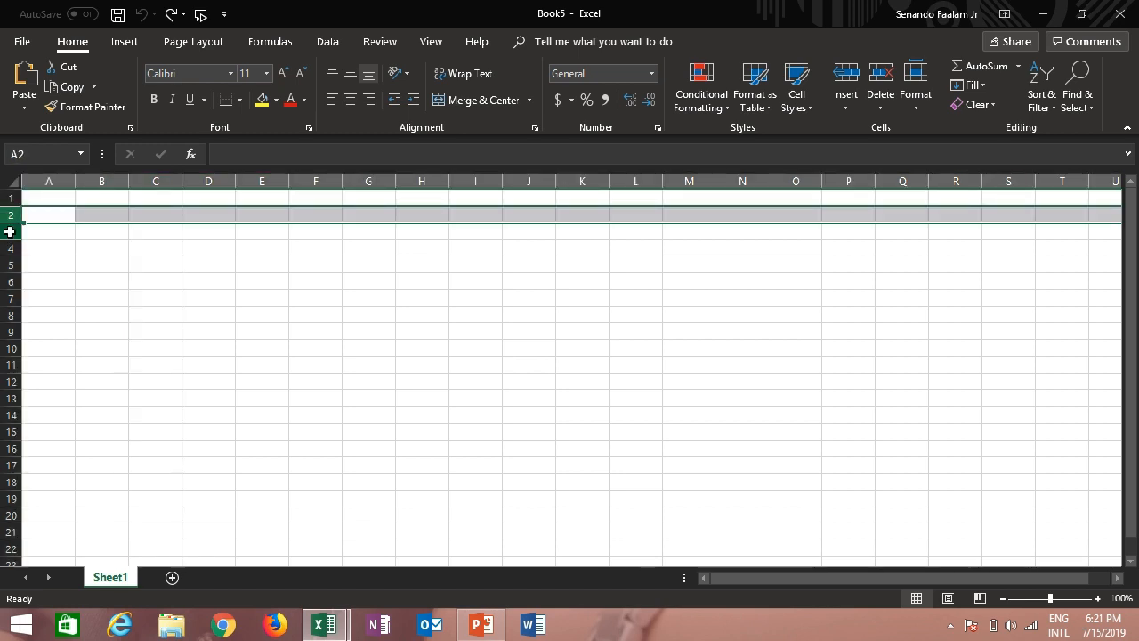
pyautogui.click(11, 232)
pyautogui.click(49, 181)
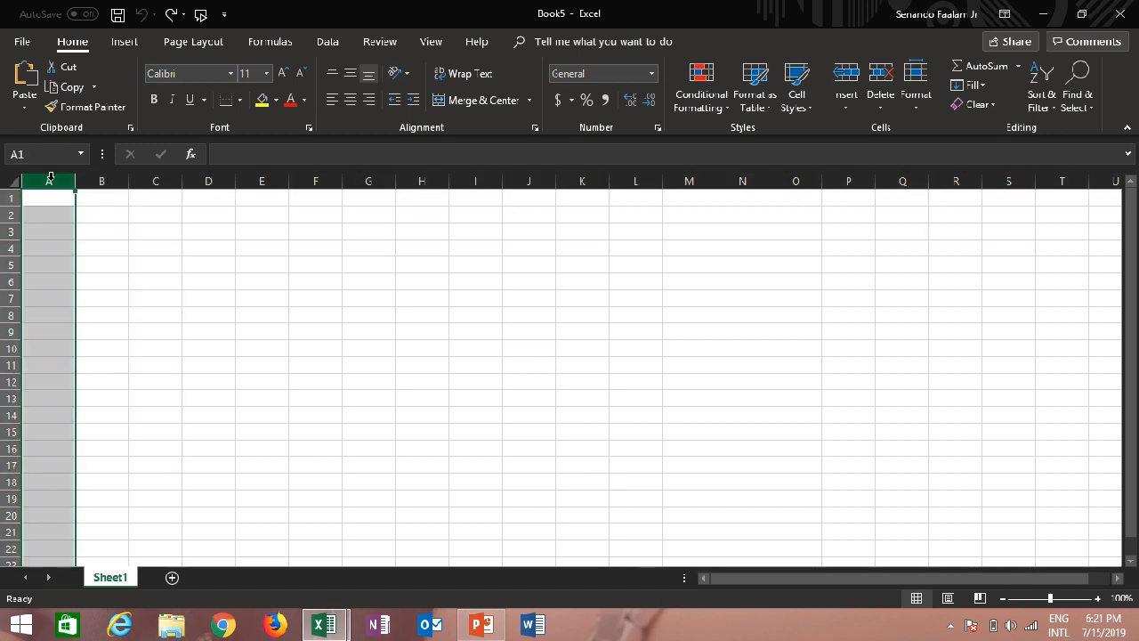
pyautogui.click(114, 181)
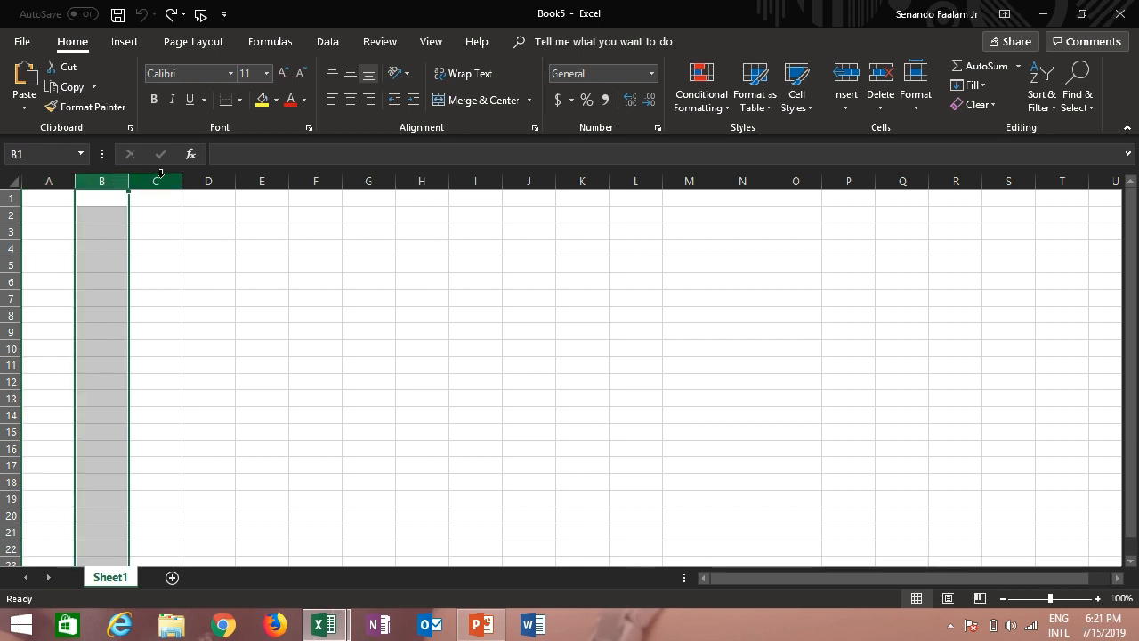
pyautogui.click(156, 180)
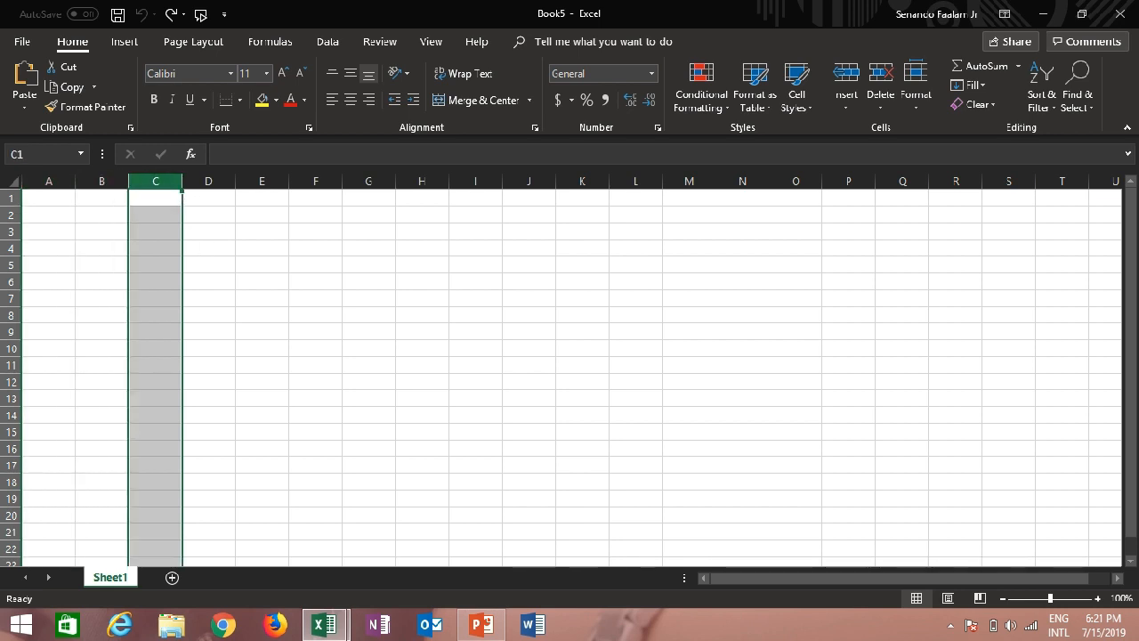
pyautogui.click(8, 197)
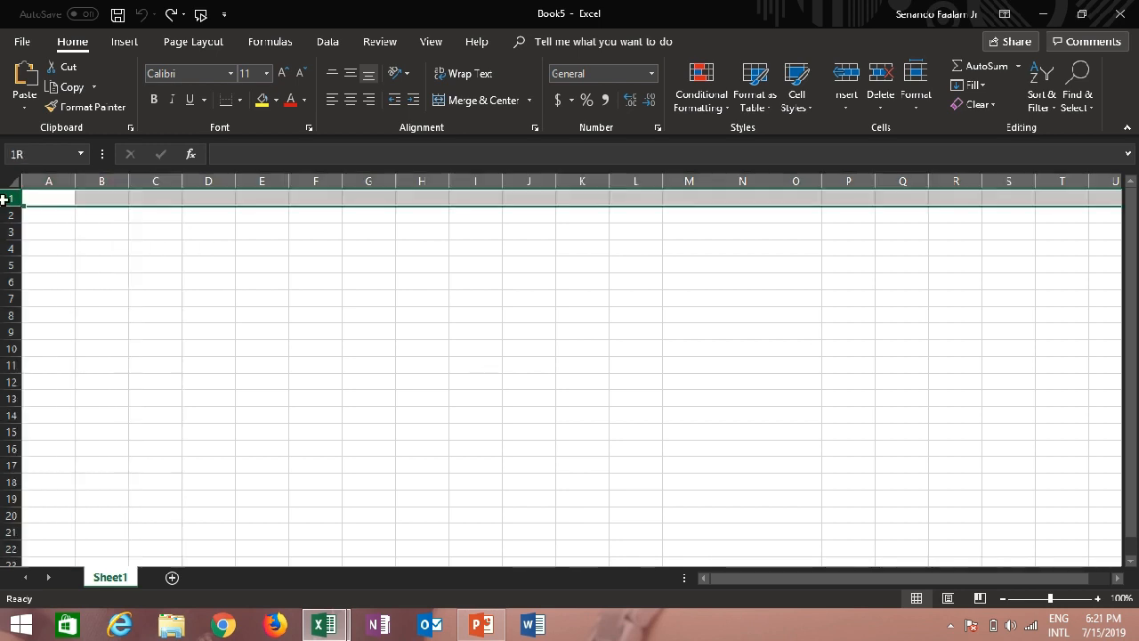
pyautogui.click(7, 214)
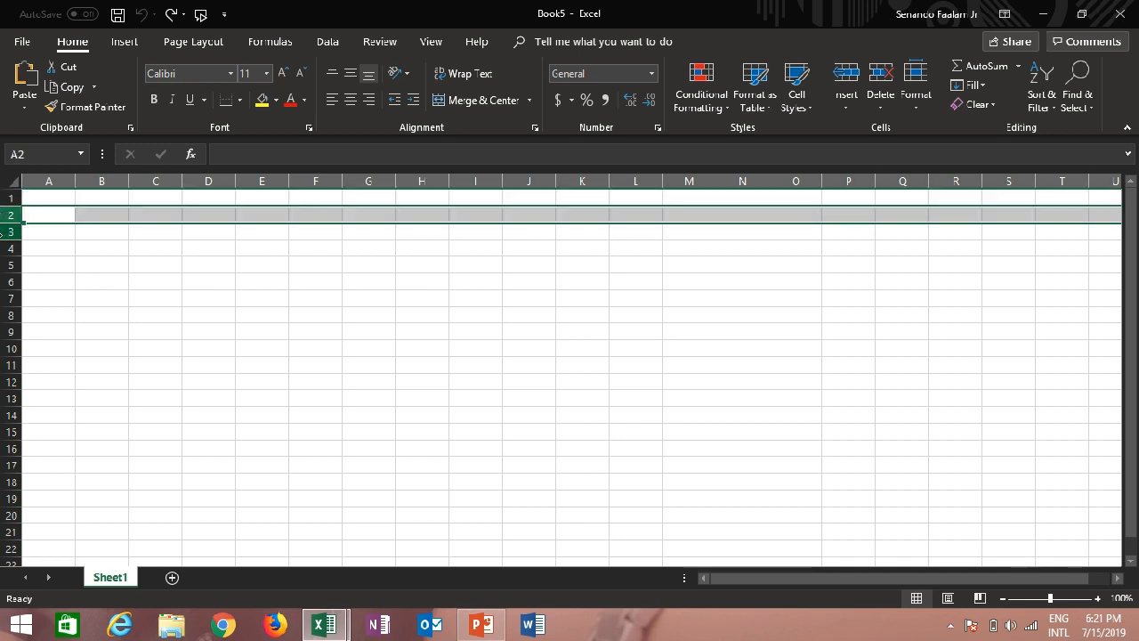
pyautogui.click(7, 232)
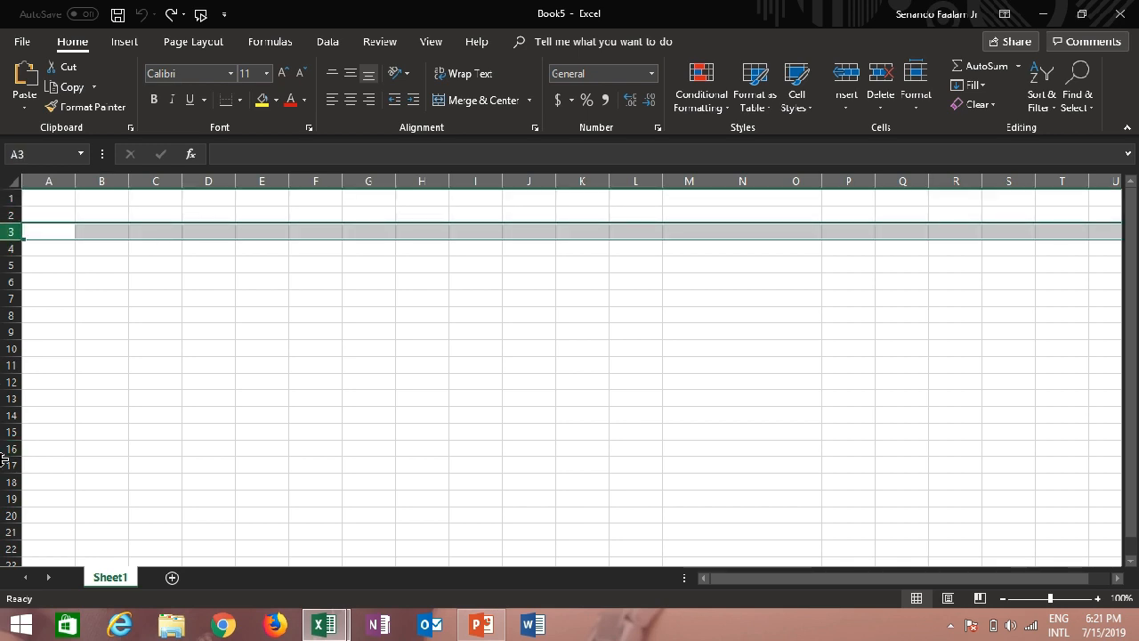
# Trace cell B2 as an intersection by highlighting column B, row 2 and the cell where they meet, twice
pyautogui.click(104, 180)
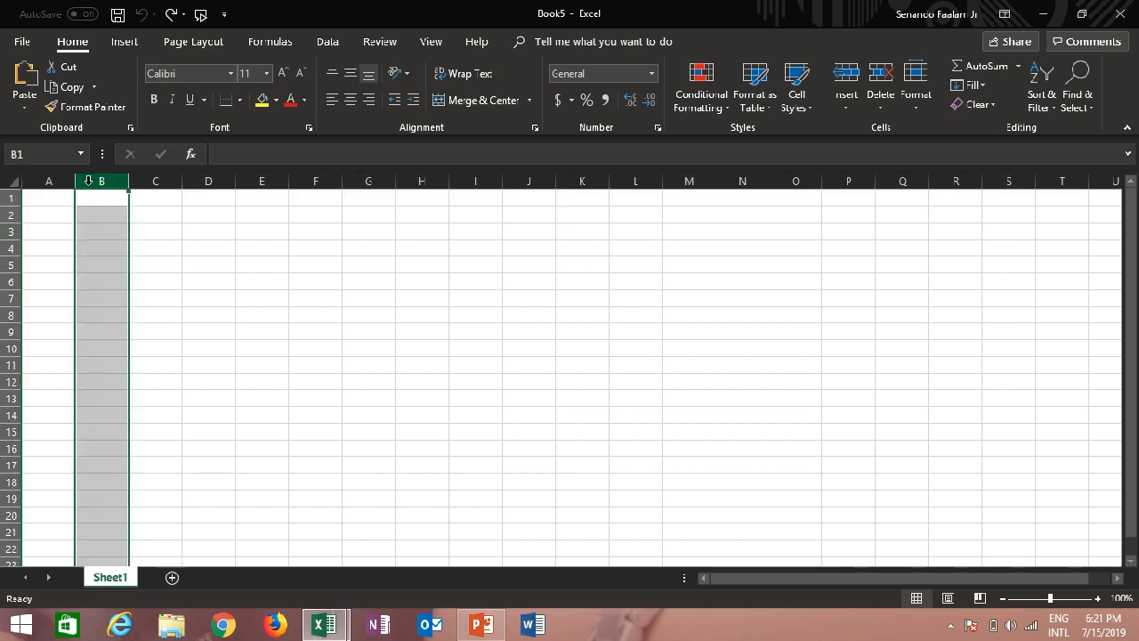
pyautogui.click(7, 214)
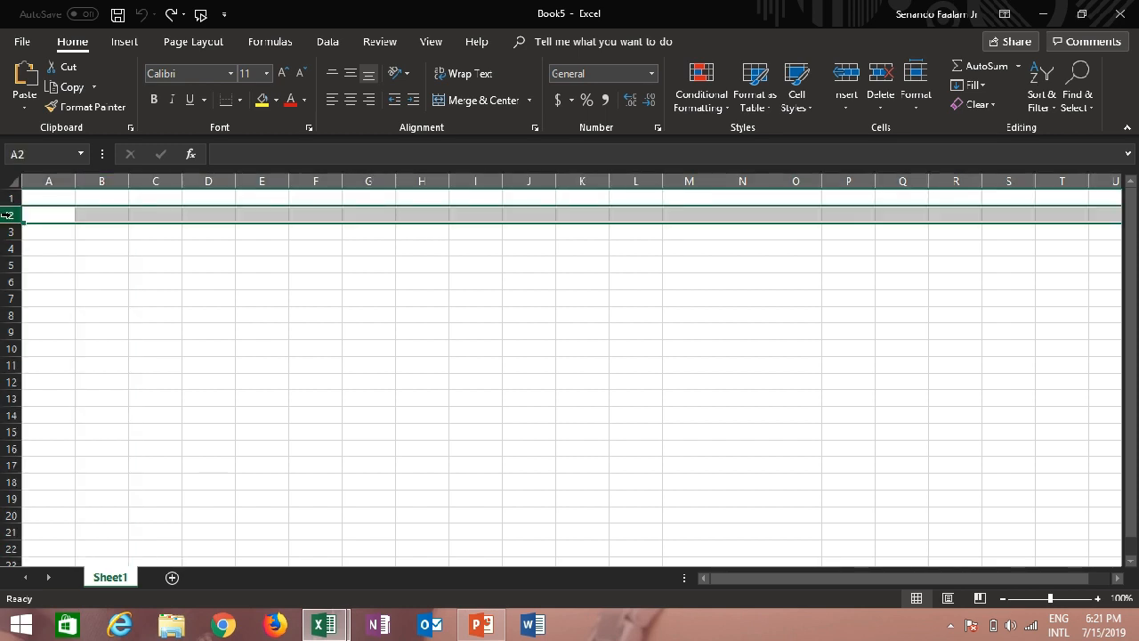
pyautogui.click(113, 219)
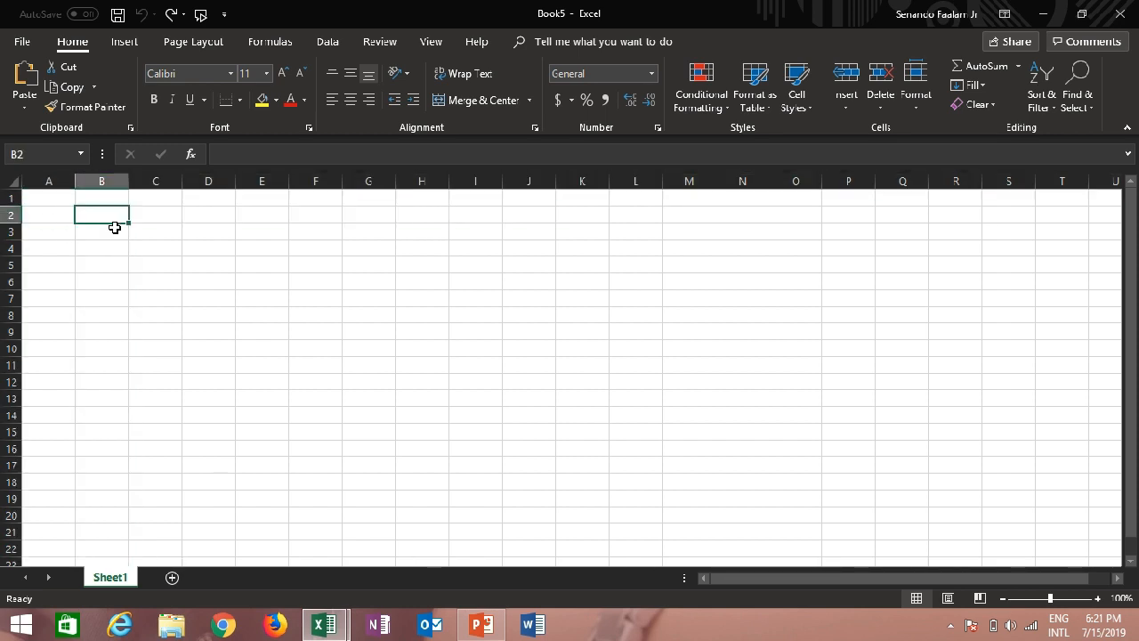
pyautogui.click(103, 180)
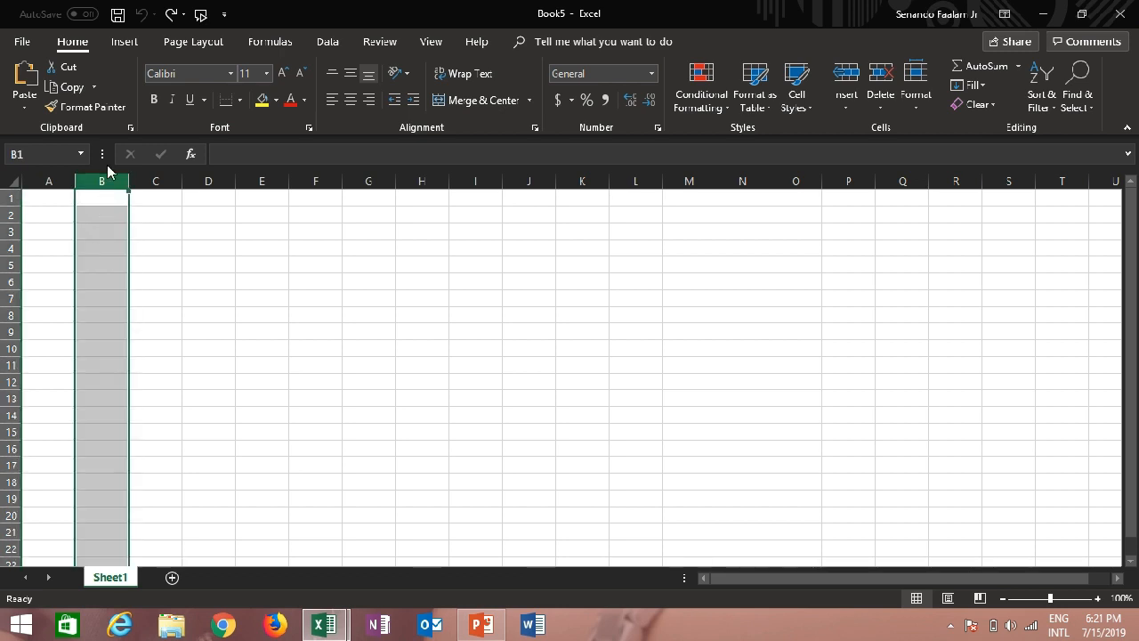
pyautogui.click(9, 215)
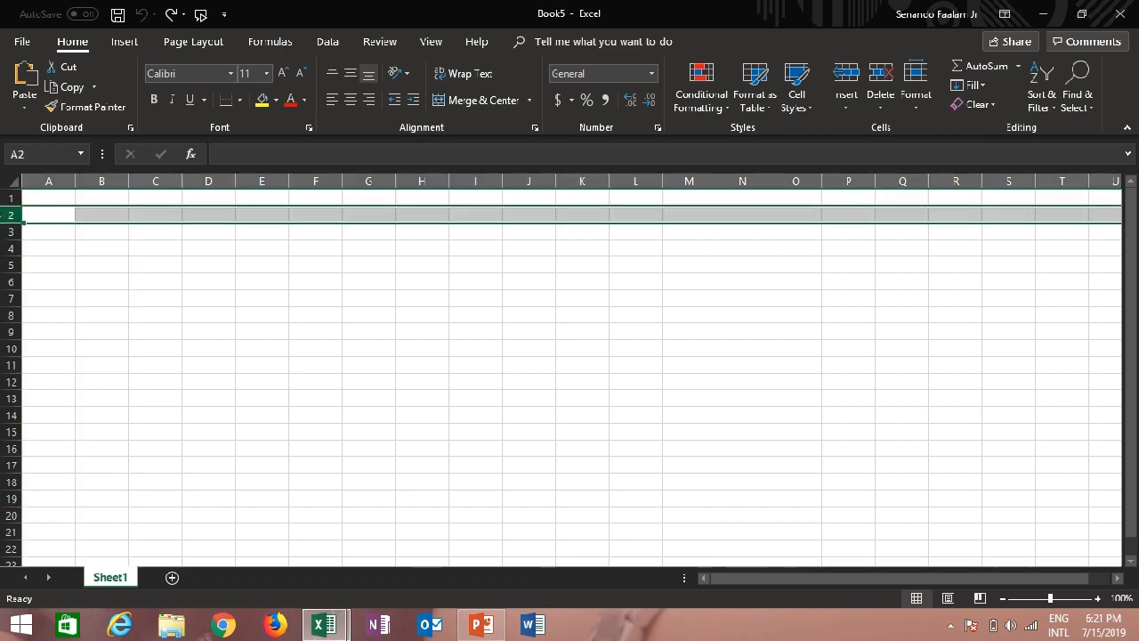
pyautogui.click(96, 215)
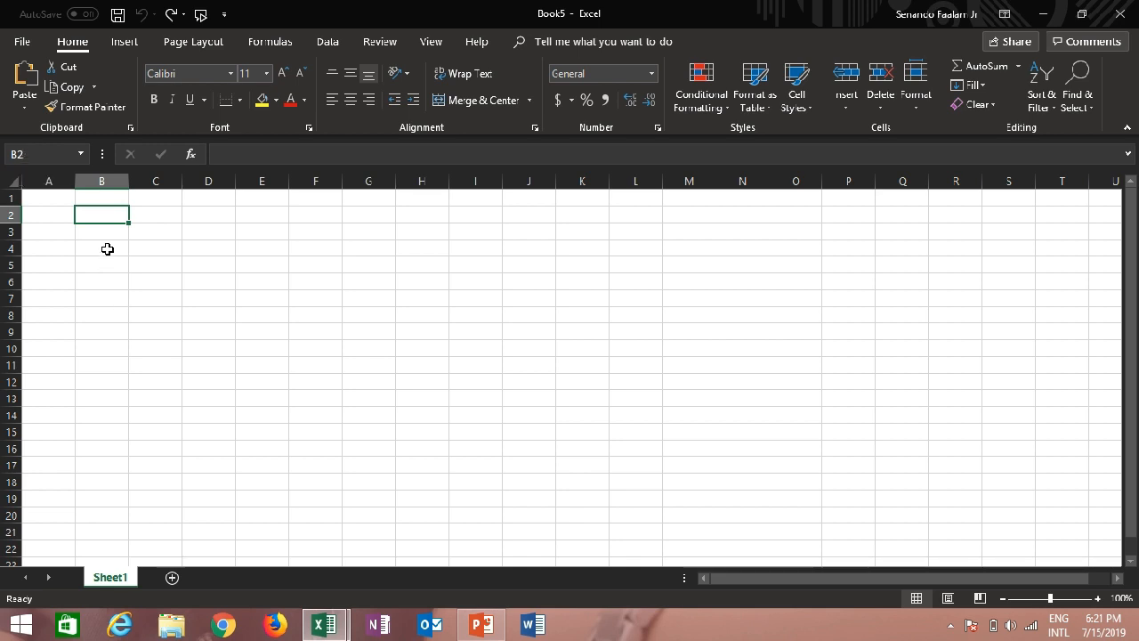
# Select the cell range B2:D6 as an example of a range, and clear the selection by moving to cell C9
pyautogui.click(105, 248)
pyautogui.click(98, 213)
pyautogui.moveTo(101, 217); pyautogui.dragTo(129, 222)
pyautogui.moveTo(133, 224); pyautogui.dragTo(230, 285)
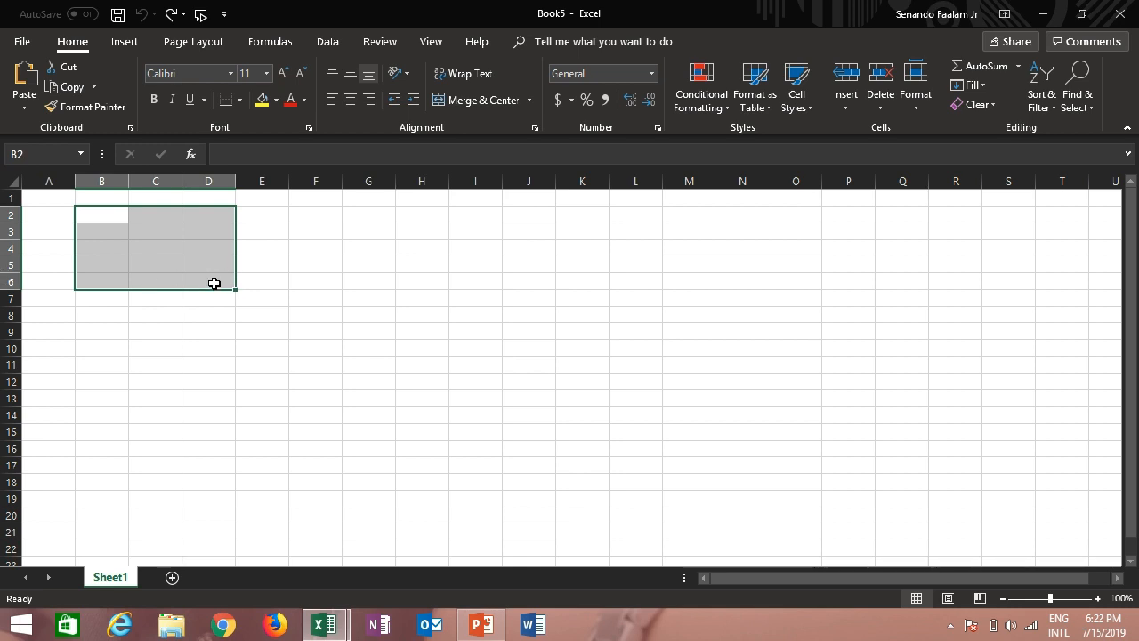
pyautogui.click(169, 331)
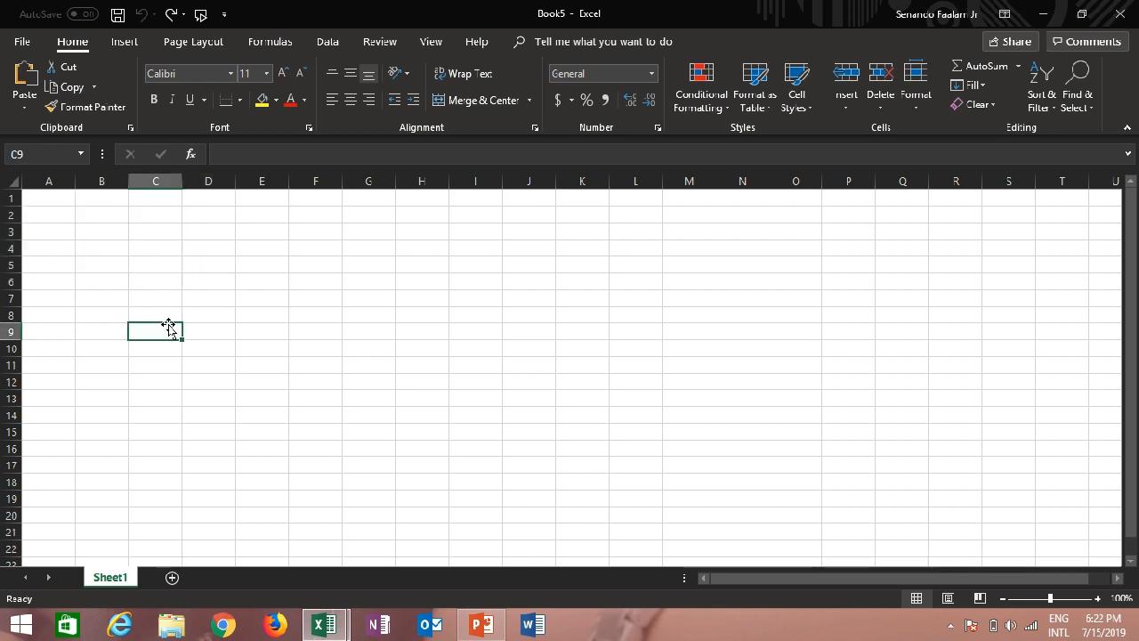
# Define the name Cell1 for cell B2 with workbook scope
pyautogui.click(102, 214)
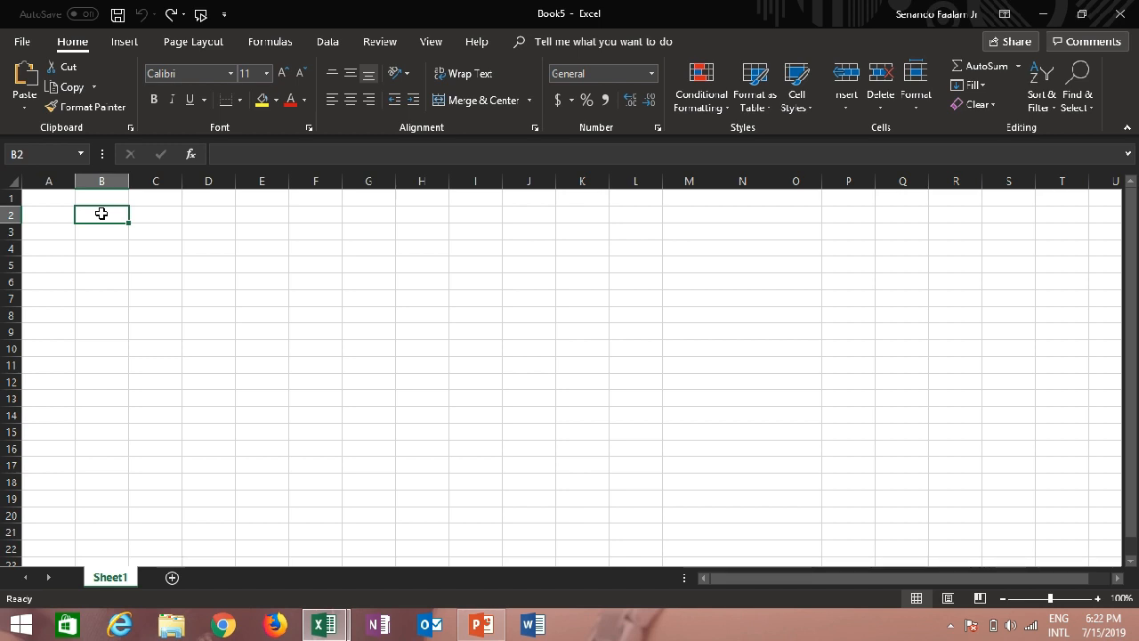
pyautogui.rightClick(102, 215)
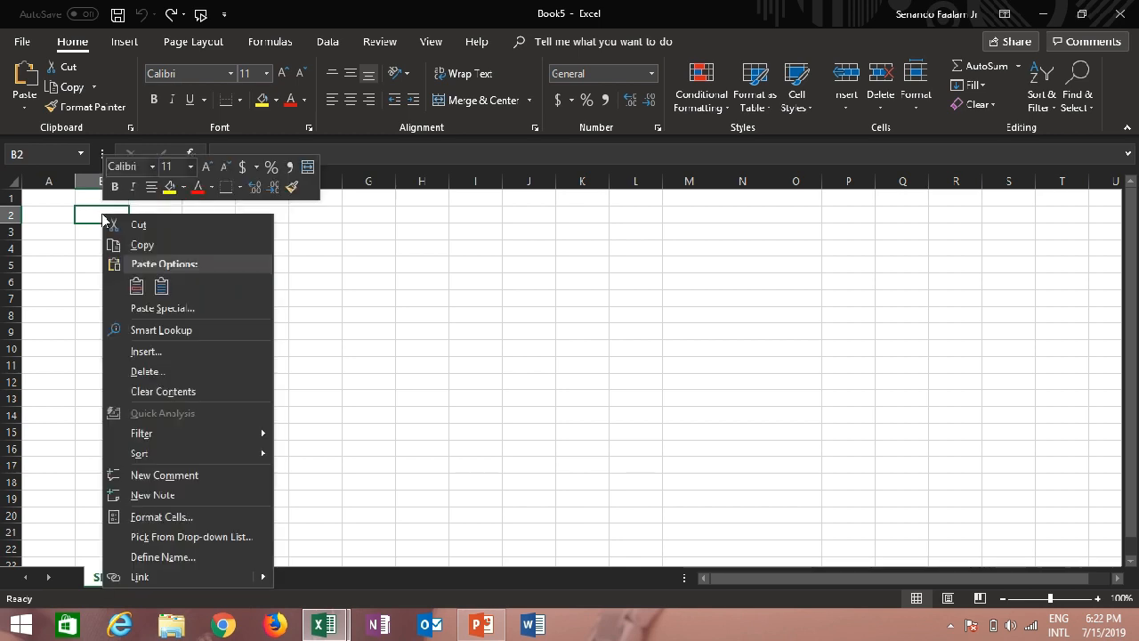
pyautogui.click(161, 557)
pyautogui.moveTo(183, 413); pyautogui.dragTo(314, 403)
pyautogui.click(146, 438)
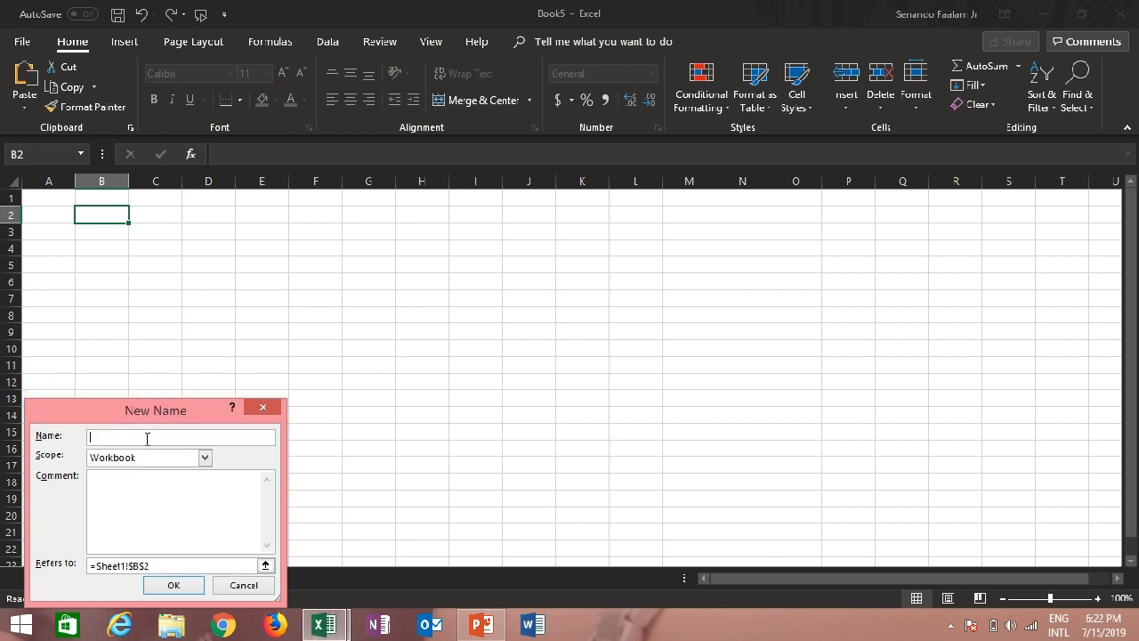
pyautogui.write('Cell1')
pyautogui.click(174, 585)
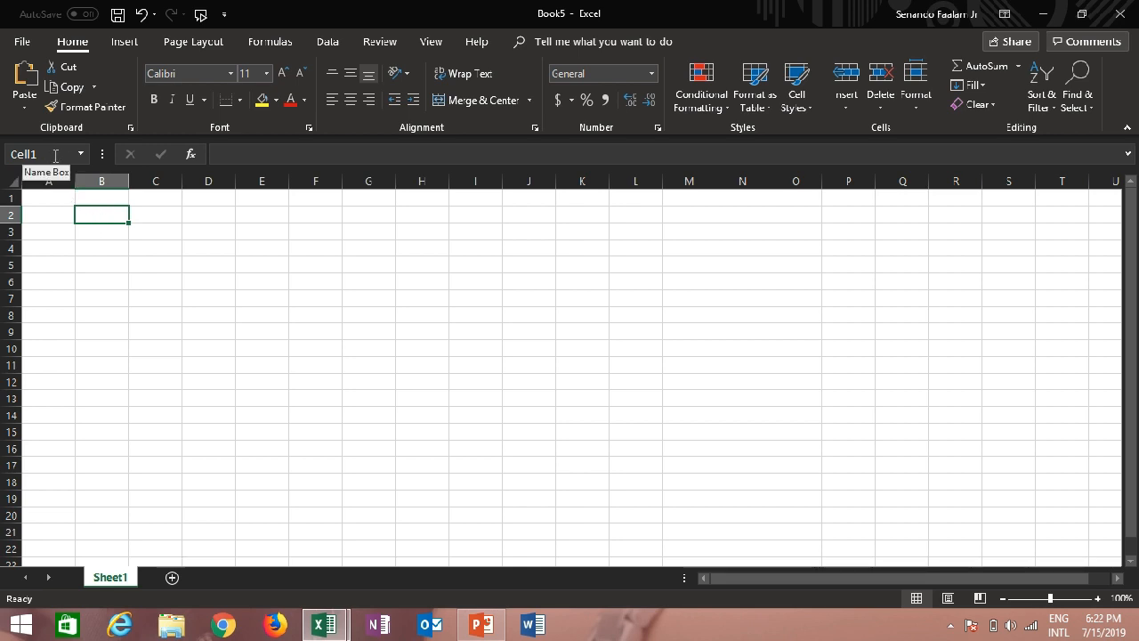
# Define the name Range1 for the cell range D3:F7 with workbook scope
pyautogui.click(184, 261)
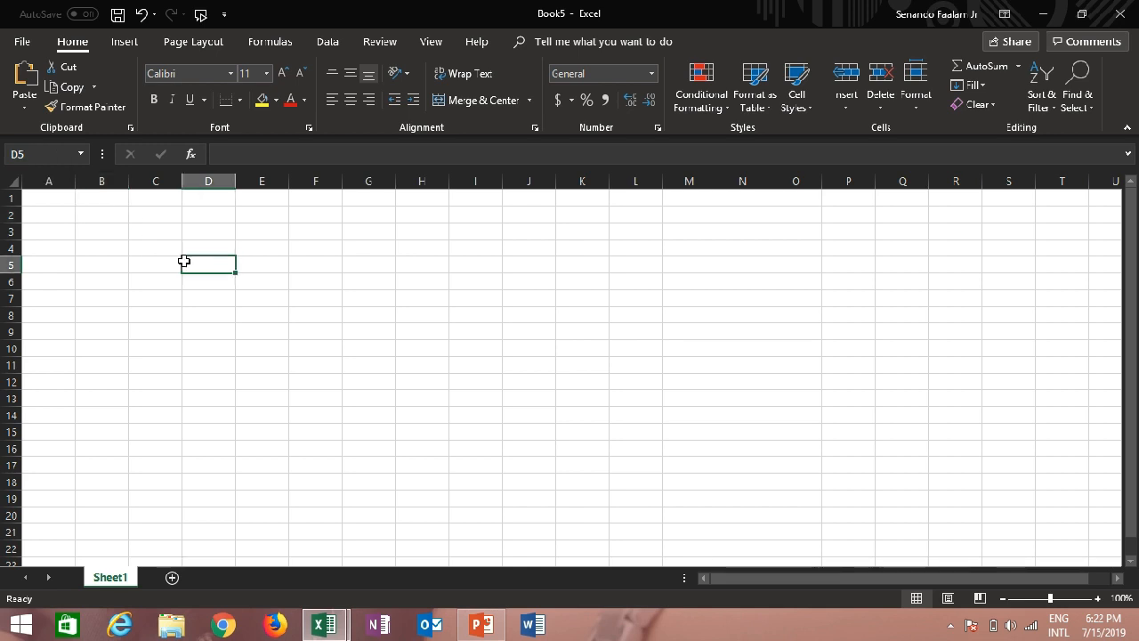
pyautogui.moveTo(205, 222); pyautogui.dragTo(338, 305)
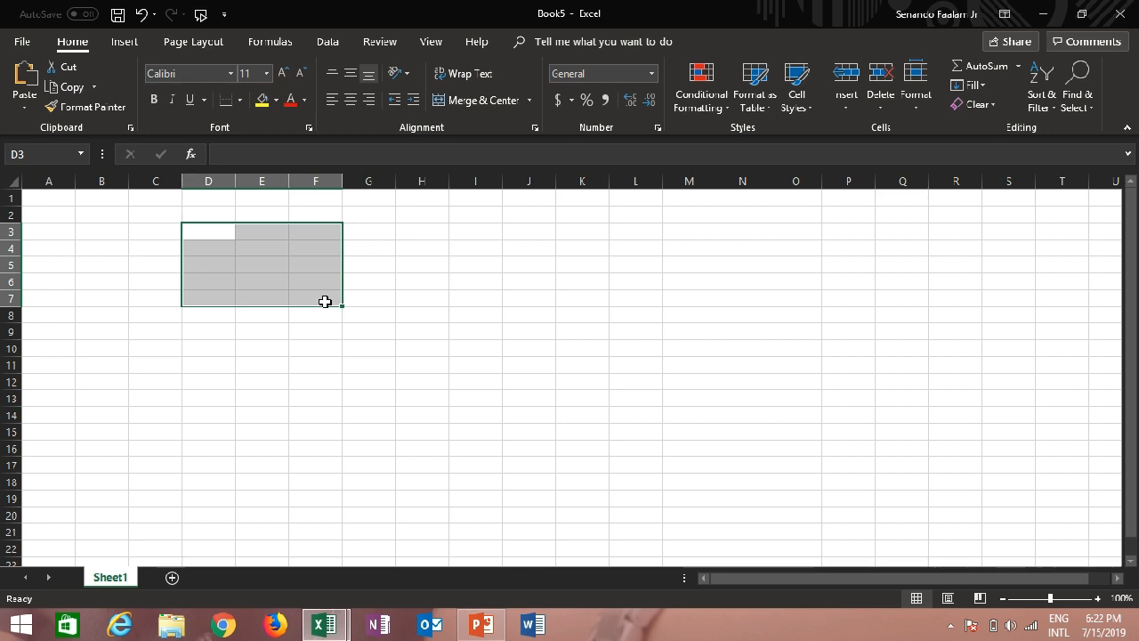
pyautogui.rightClick(277, 264)
pyautogui.click(328, 585)
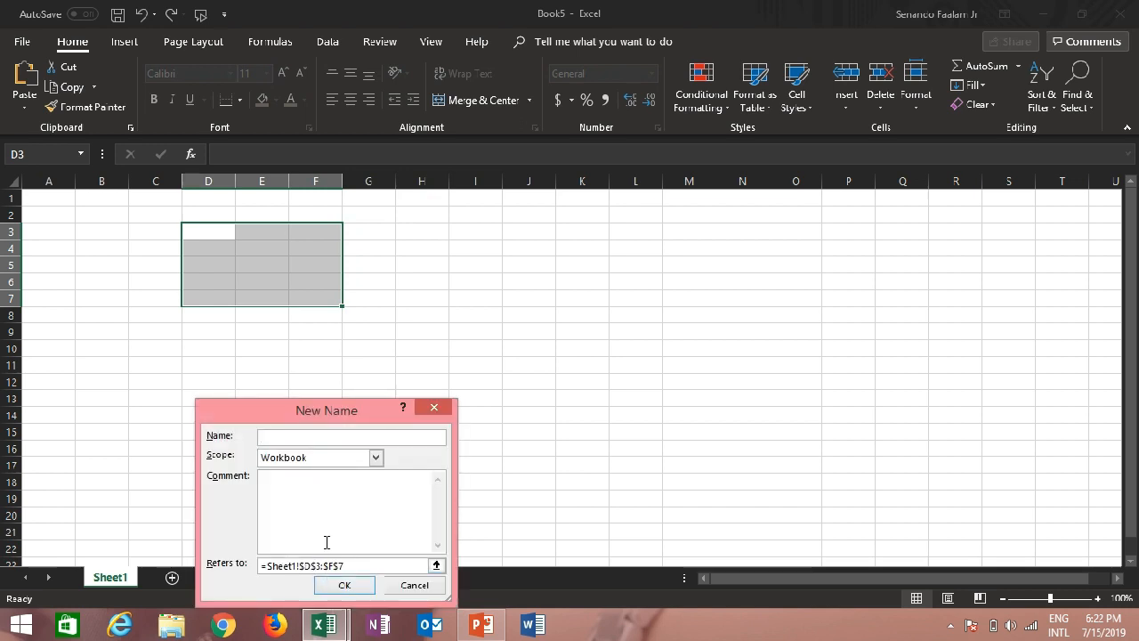
pyautogui.write('Fahge')
pyautogui.press('BackSpace')
pyautogui.press('BackSpace')
pyautogui.press('BackSpace')
pyautogui.write('nge')
pyautogui.click(354, 584)
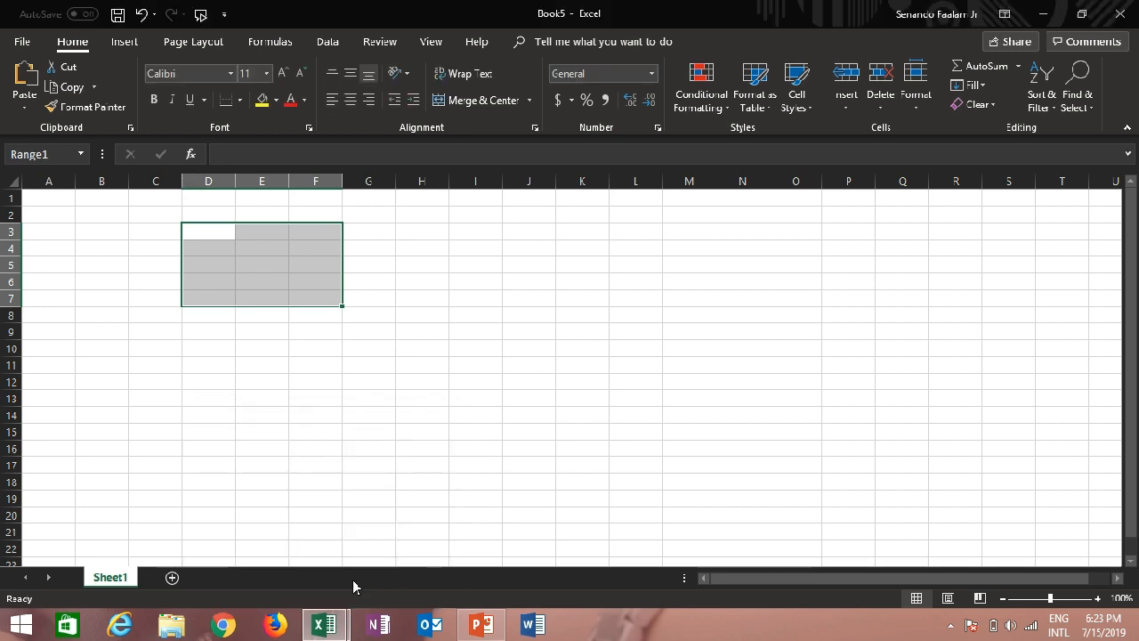
# Jump from cell E8 to the named cell Cell1 and to the named range Range1 to demonstrate navigation by name
pyautogui.click(272, 315)
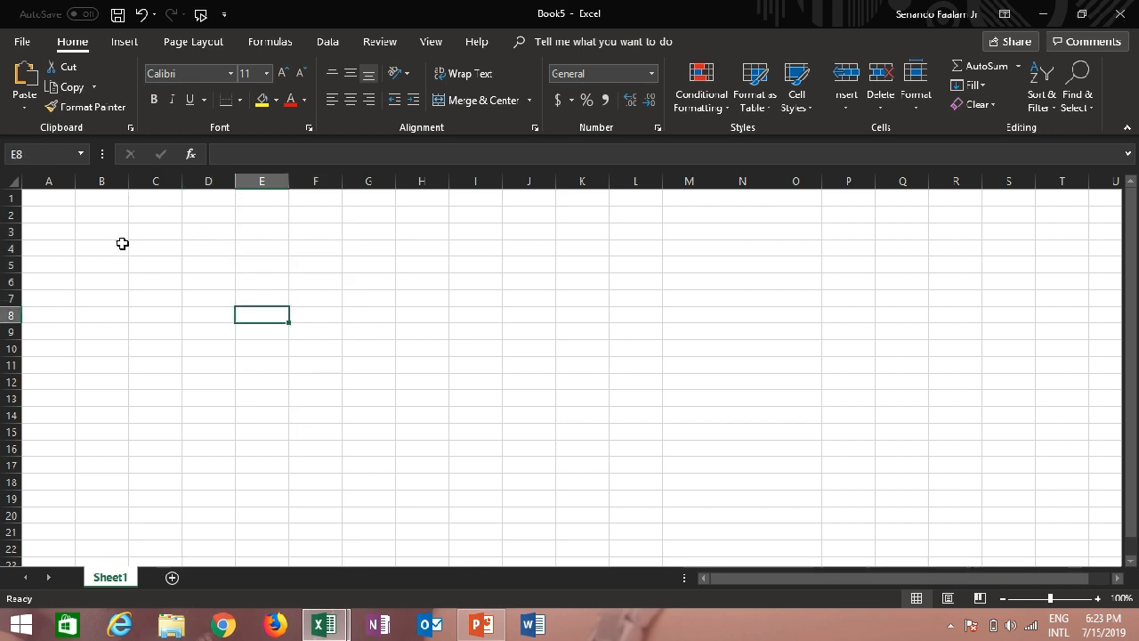
pyautogui.click(81, 154)
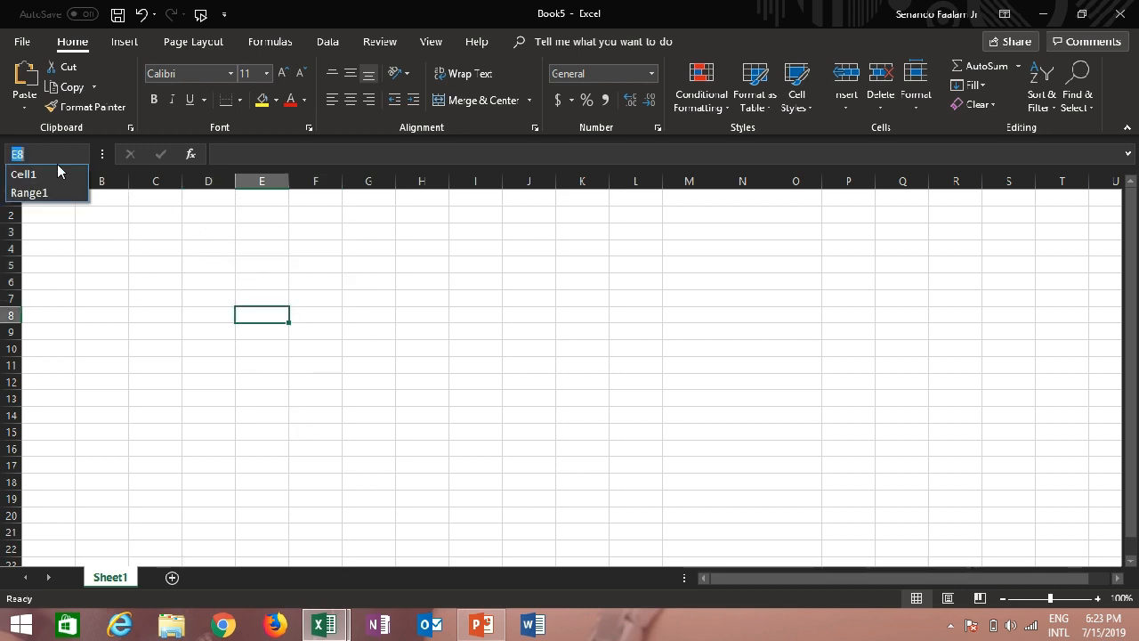
pyautogui.click(44, 178)
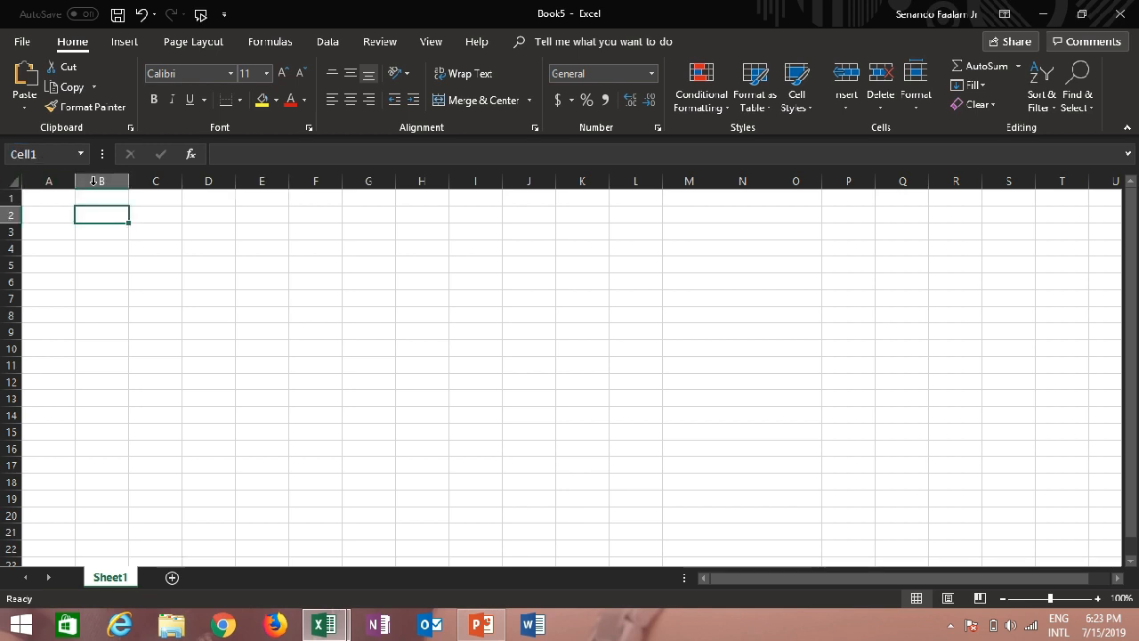
pyautogui.click(81, 155)
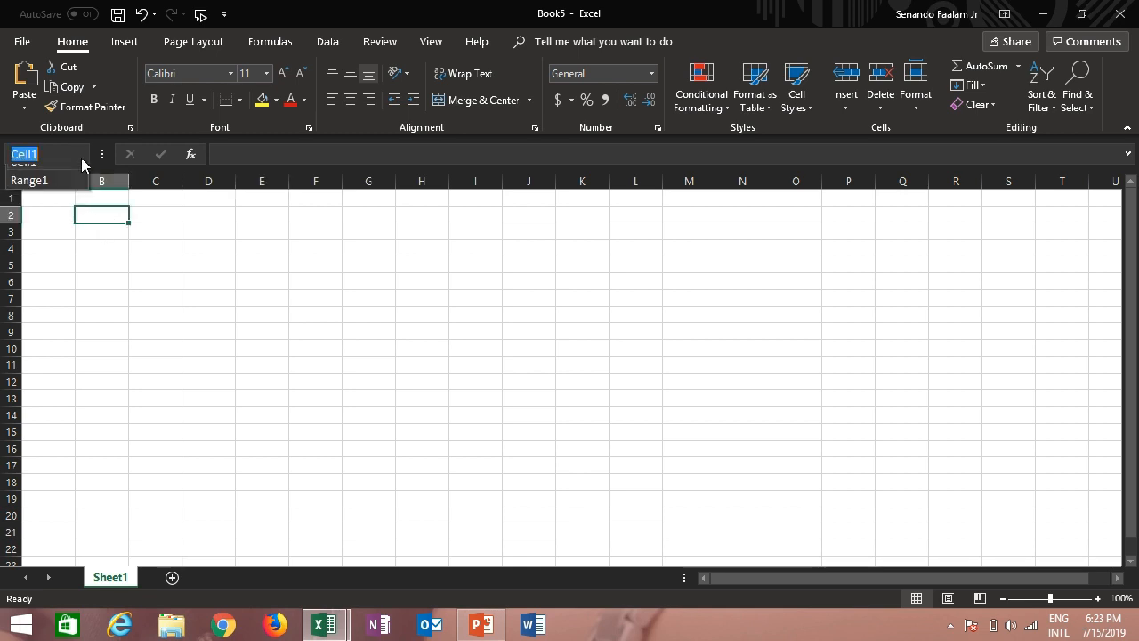
pyautogui.click(57, 193)
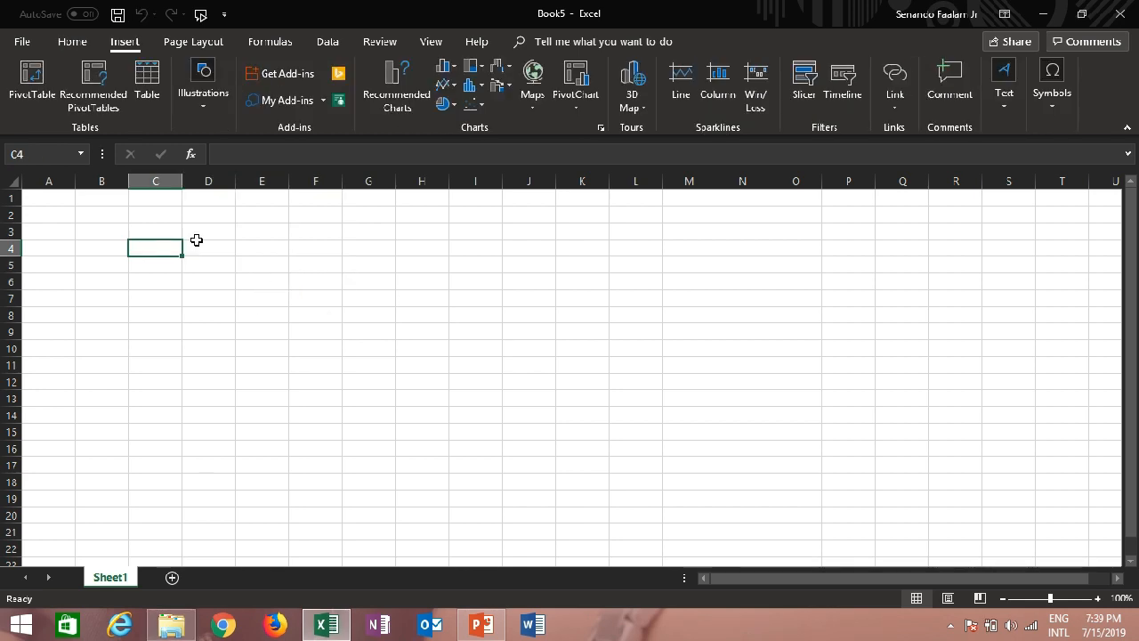
# Highlight column C, row 5 and cell B3 one after another as examples of a column, a row and a cell
pyautogui.click(160, 179)
pyautogui.click(12, 259)
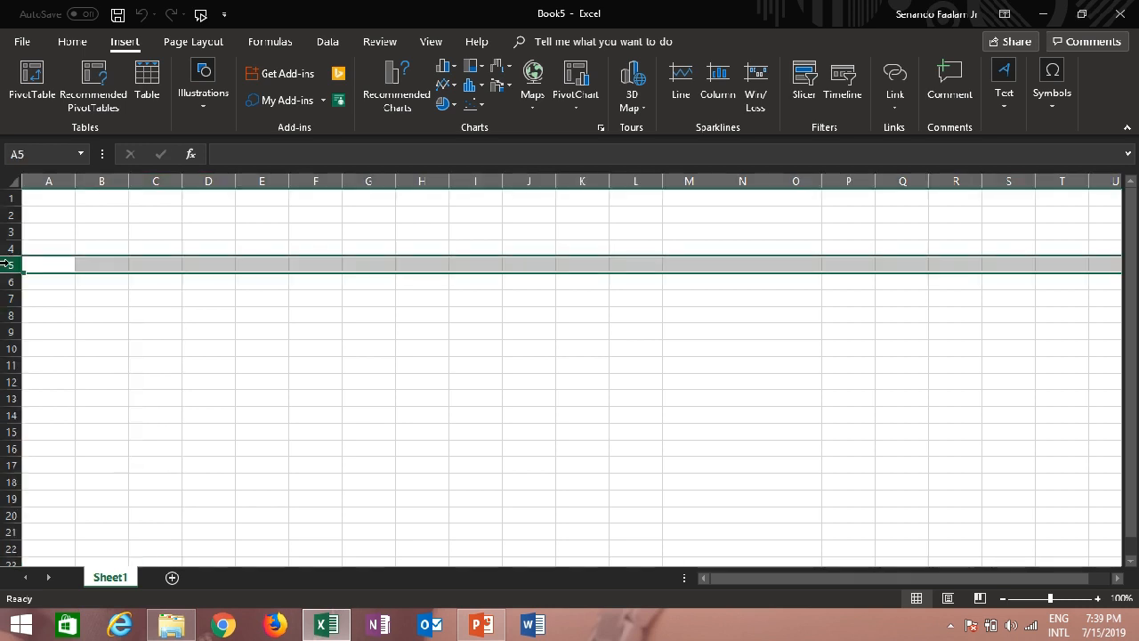
pyautogui.click(98, 231)
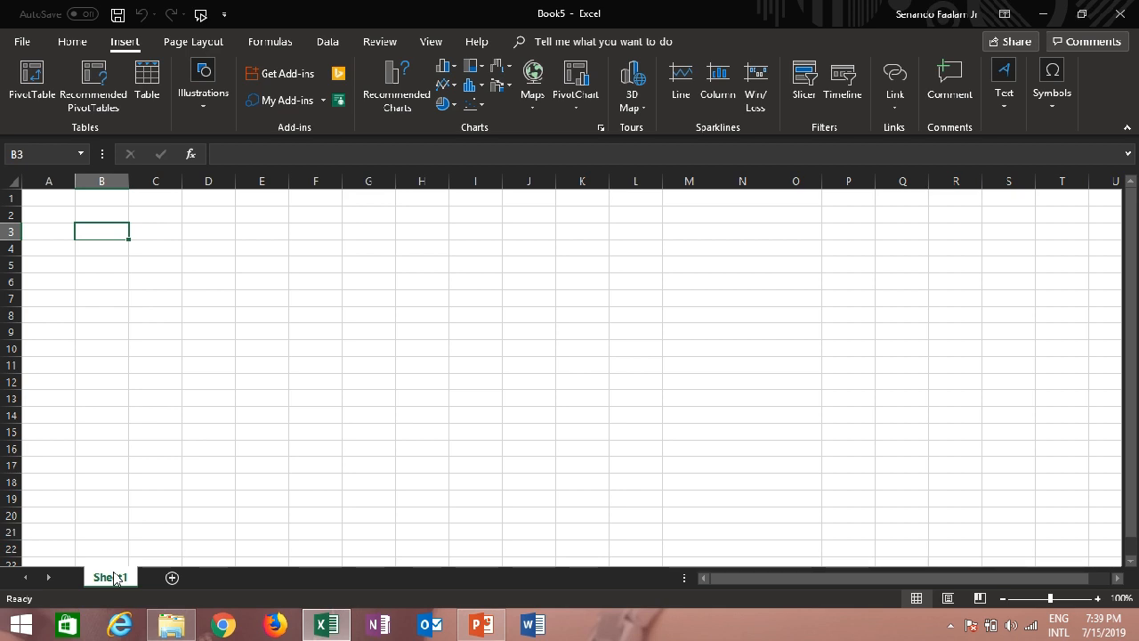
# Add a new worksheet after Sheet1 and rename it TAB1
pyautogui.click(173, 579)
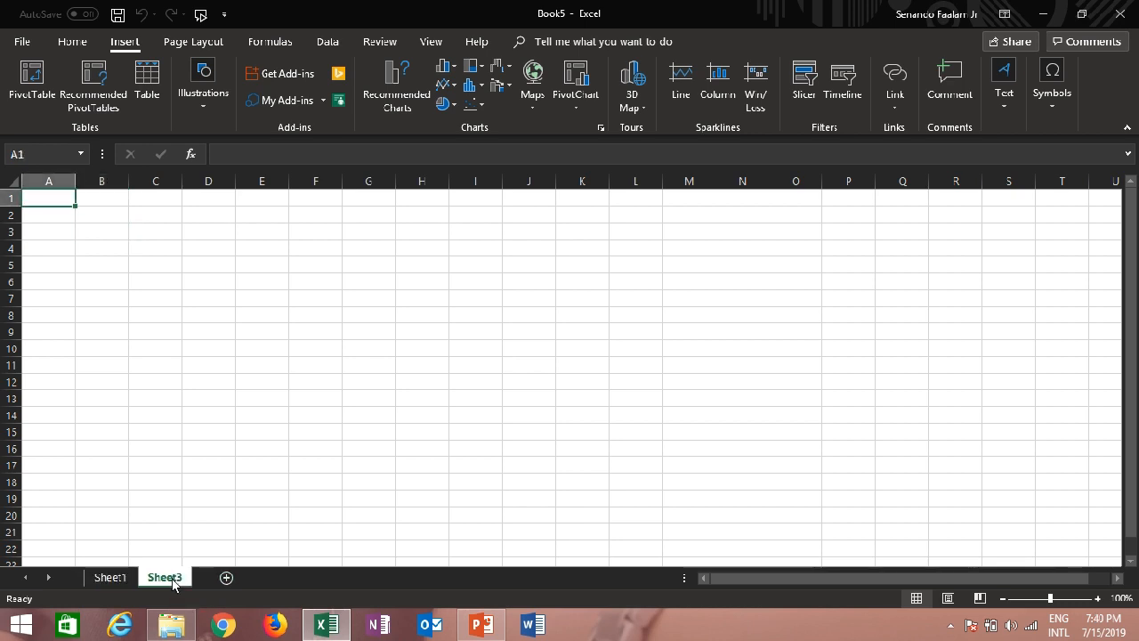
pyautogui.rightClick(172, 583)
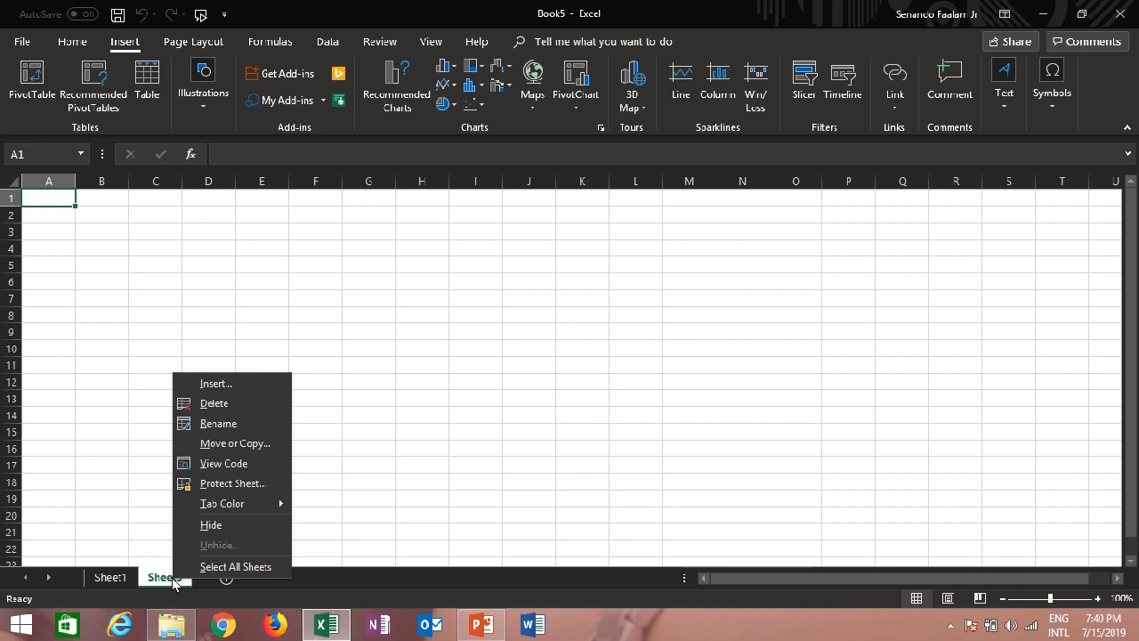
pyautogui.click(236, 427)
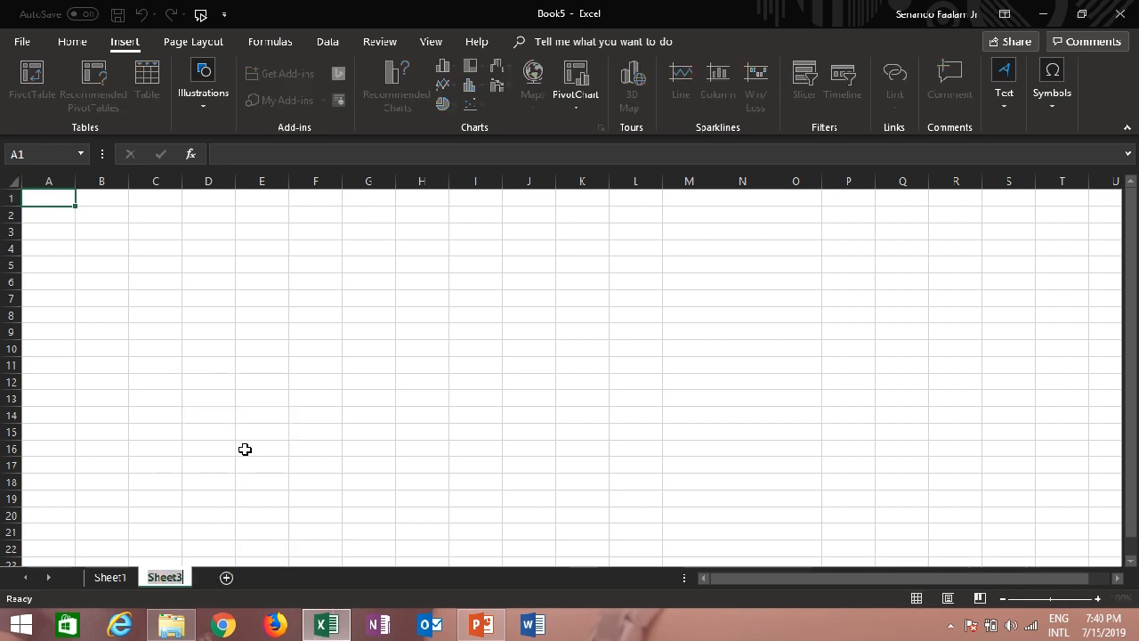
pyautogui.write('TAV')
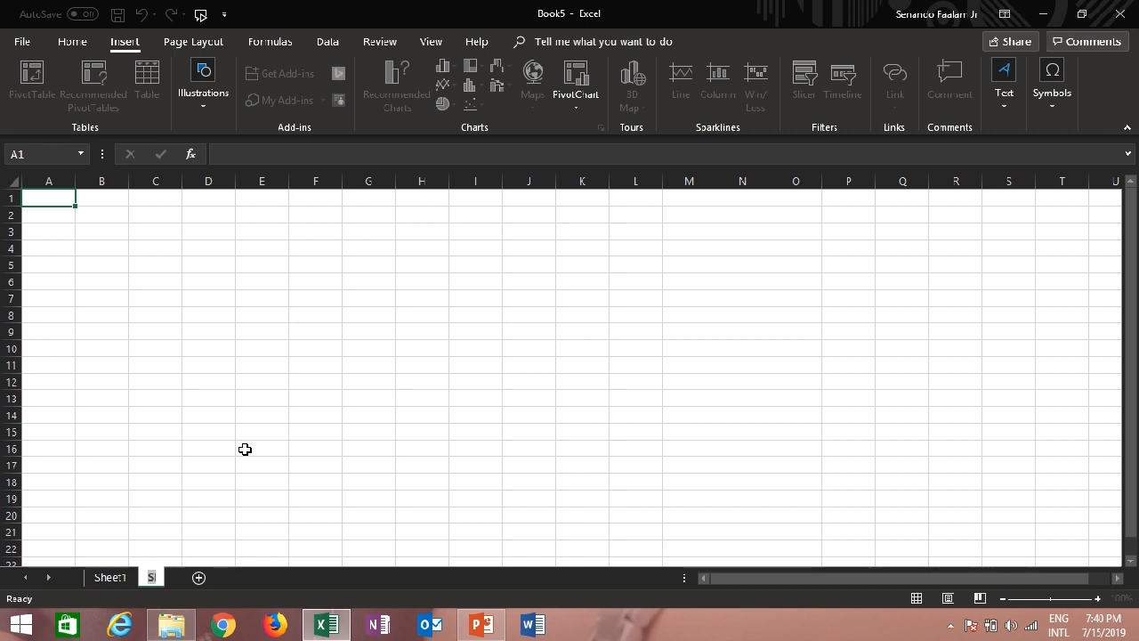
pyautogui.press('BackSpace')
pyautogui.write('B1')
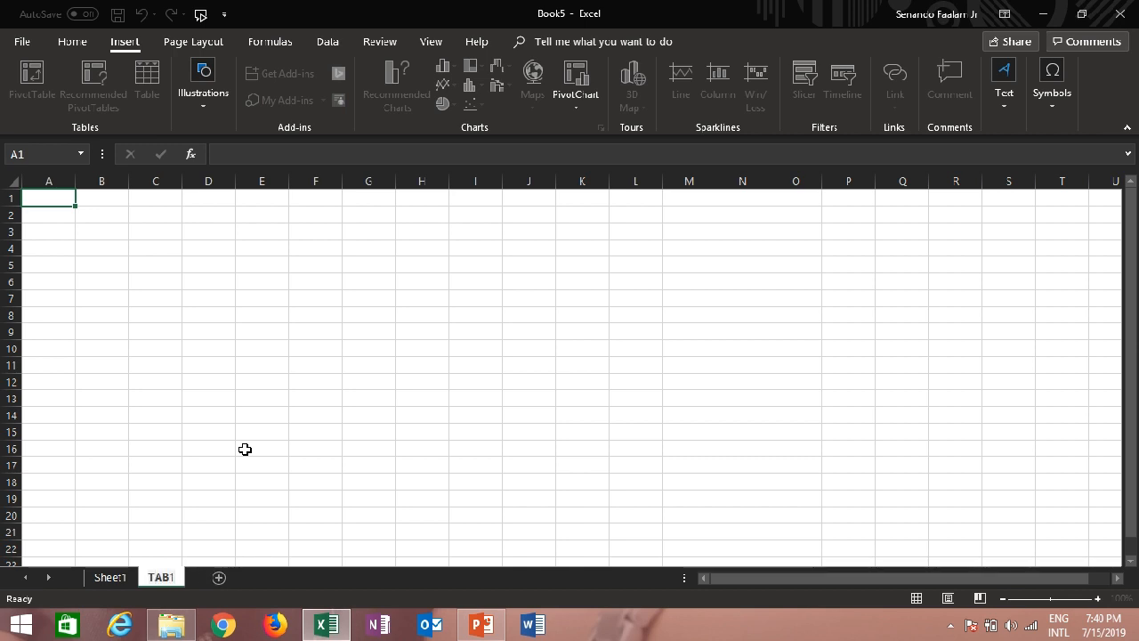
pyautogui.click(131, 578)
# Bring up the tab color option for the TAB1 worksheet
pyautogui.click(160, 579)
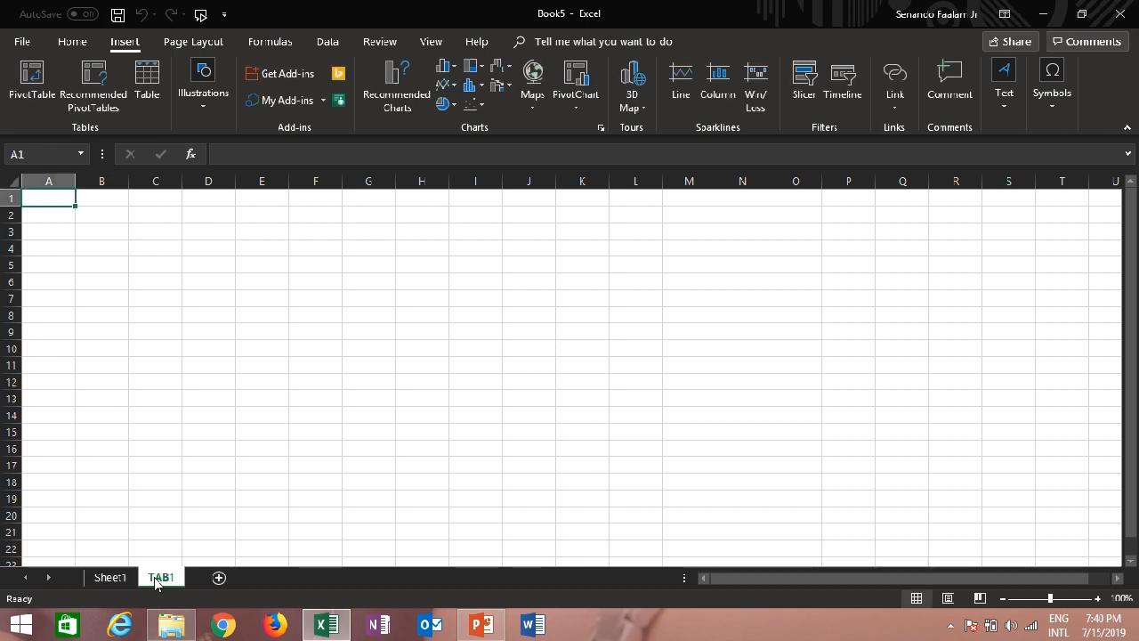
pyautogui.rightClick(161, 581)
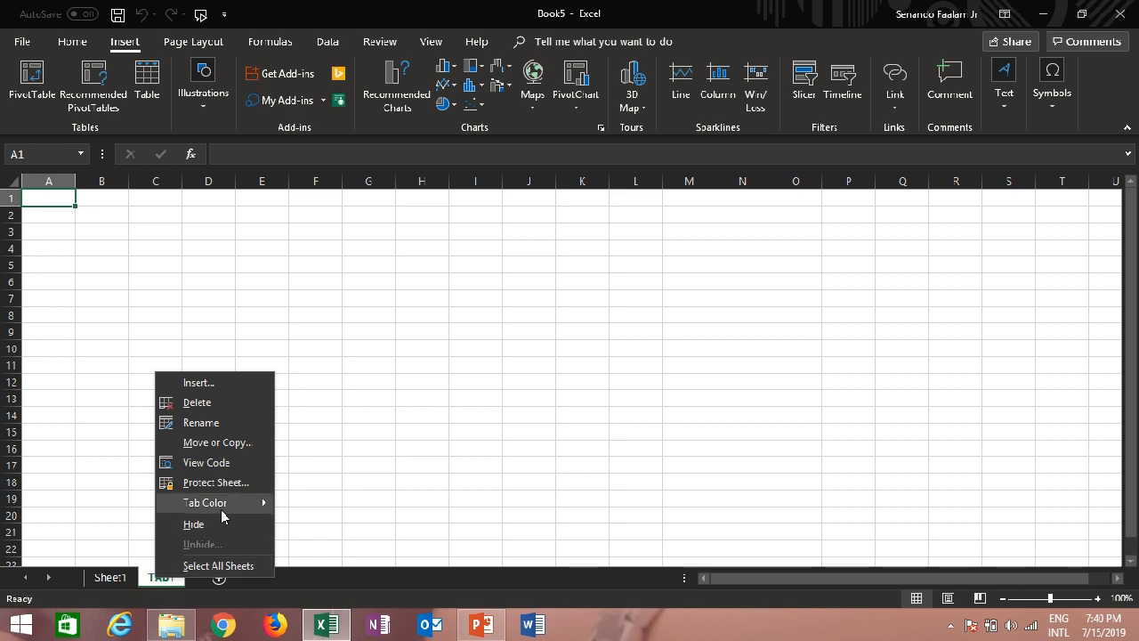
pyautogui.moveTo(223, 516)
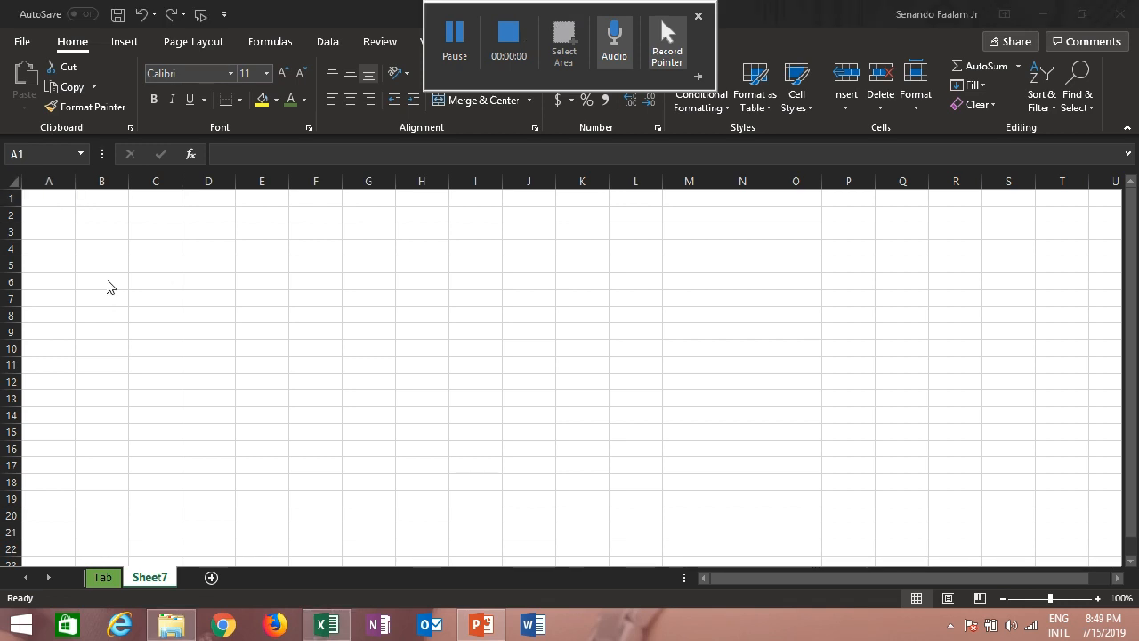
# Enter the title MOVIE INVENTORY in cell A1 and widen column A to fit the text
pyautogui.click(49, 199)
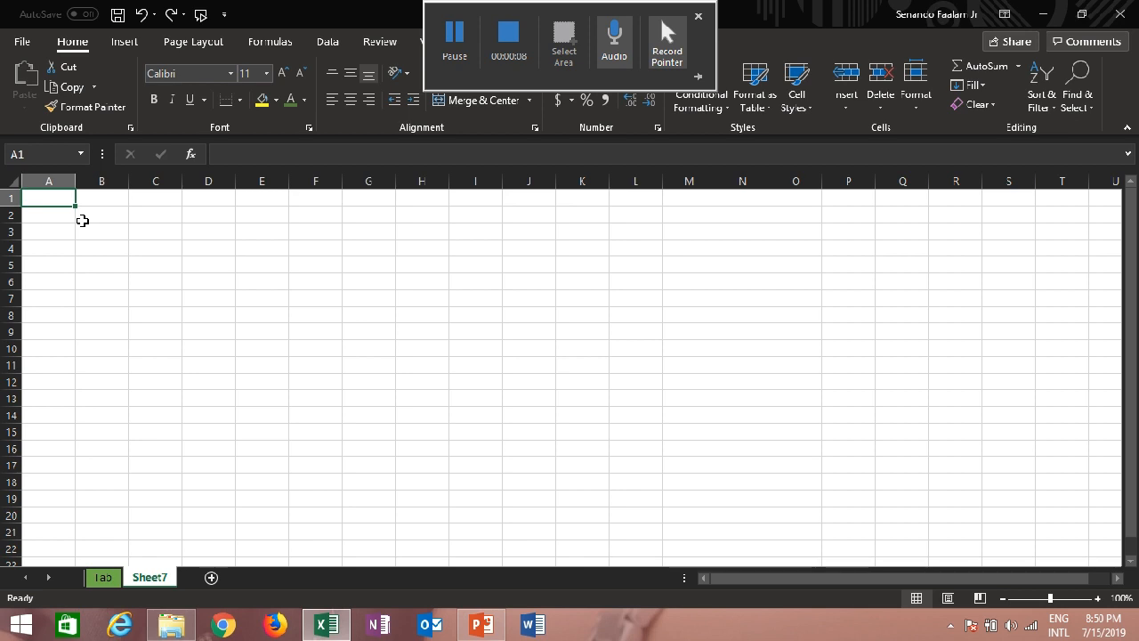
pyautogui.write('MOVIE I')
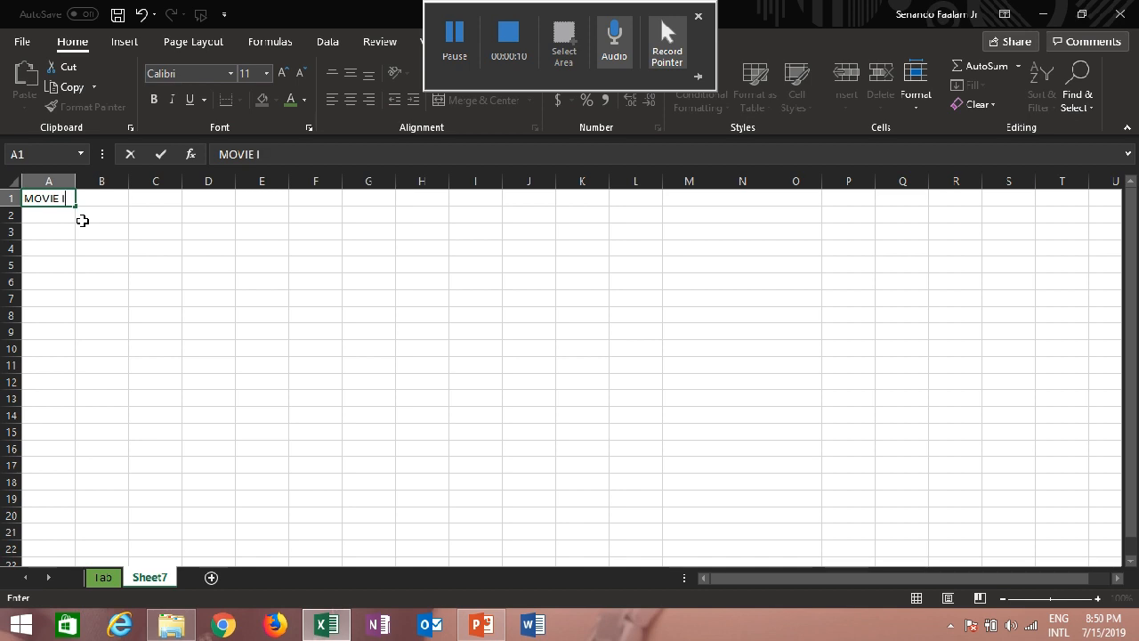
pyautogui.write('NVENTORY')
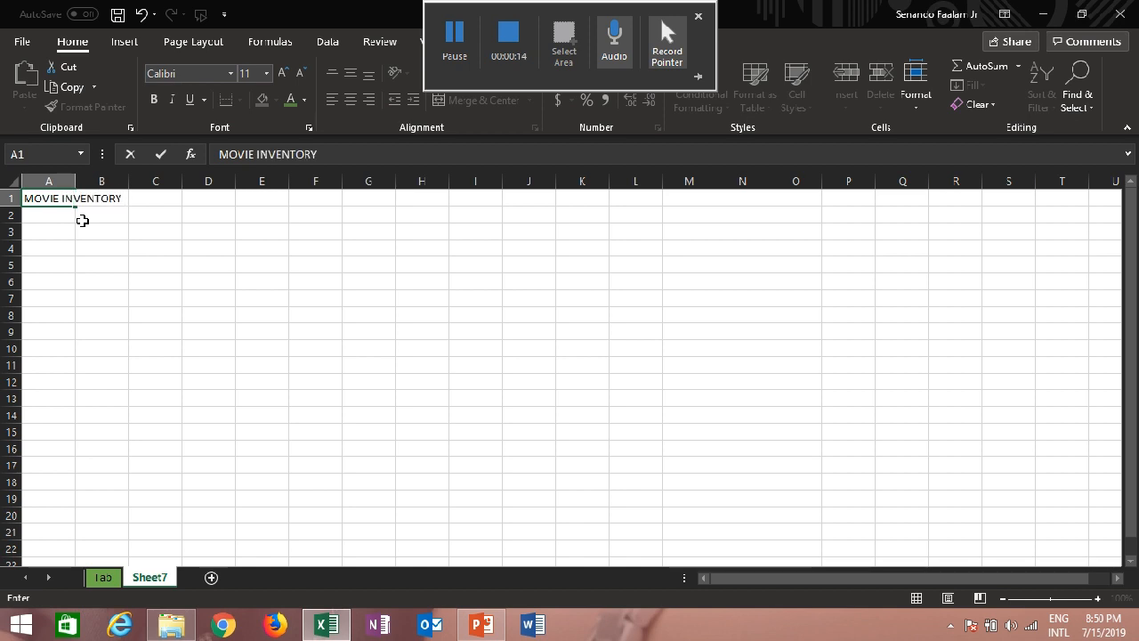
pyautogui.click(85, 230)
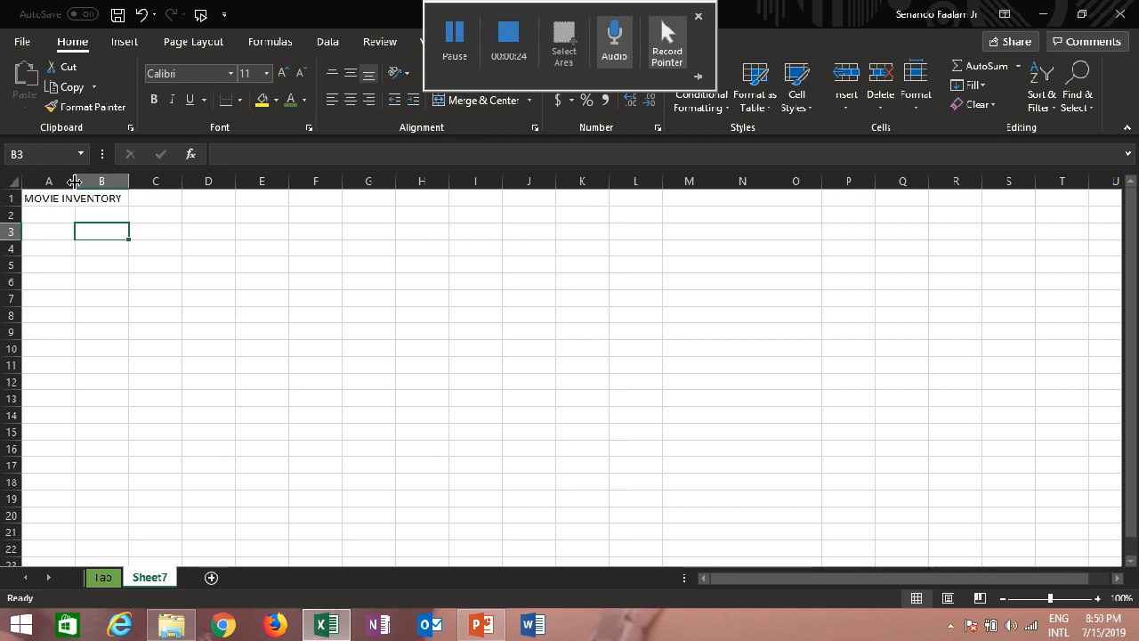
pyautogui.moveTo(76, 182); pyautogui.dragTo(126, 182)
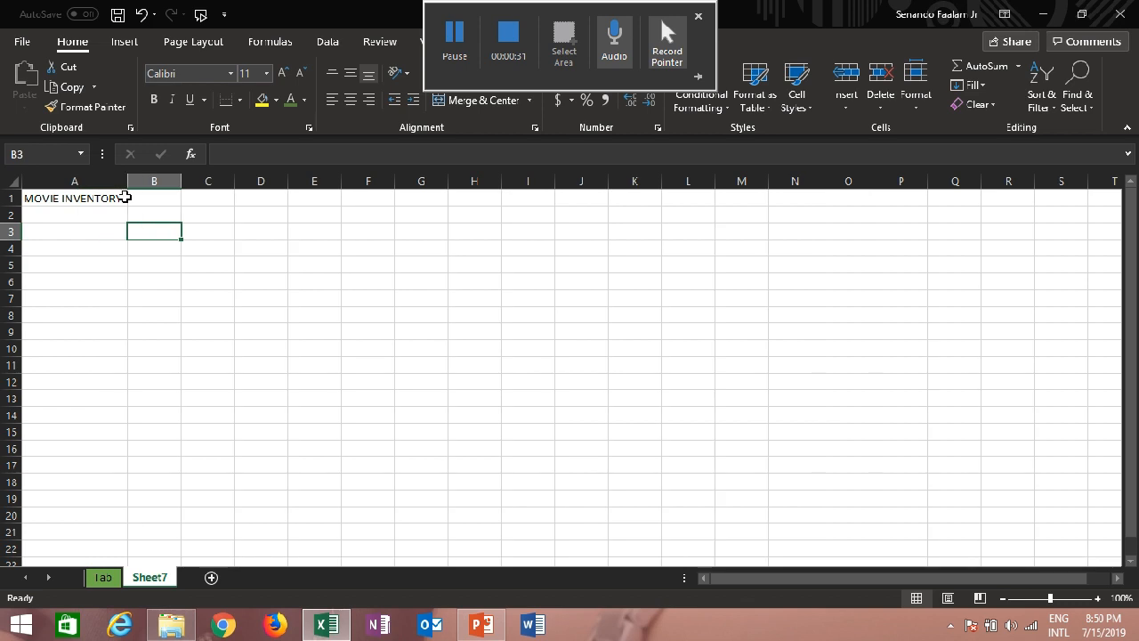
# Enter the column headers TITLE, GENRE, YEAR, RATE and VALUE in cells A2 to E2
pyautogui.click(98, 250)
pyautogui.click(96, 218)
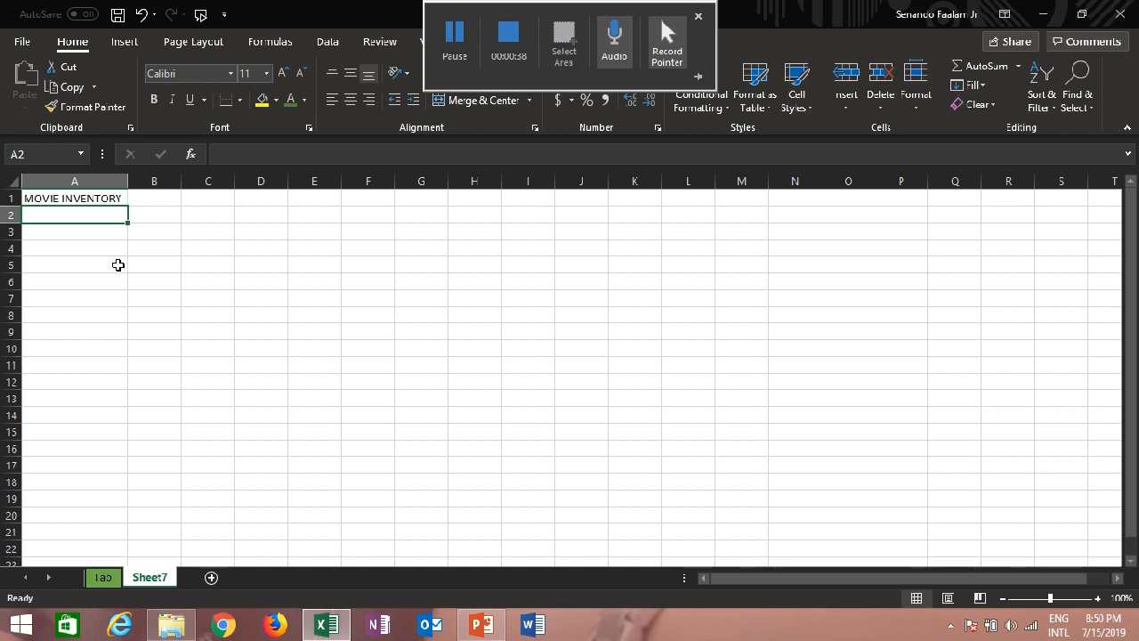
pyautogui.write('TiTLE')
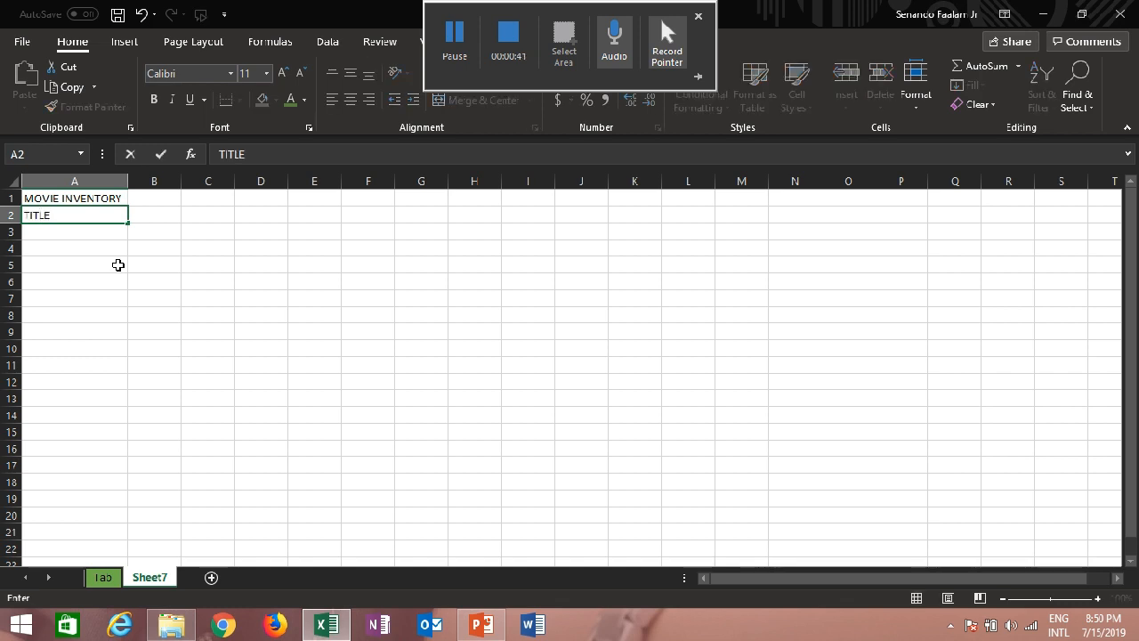
pyautogui.press('Tab')
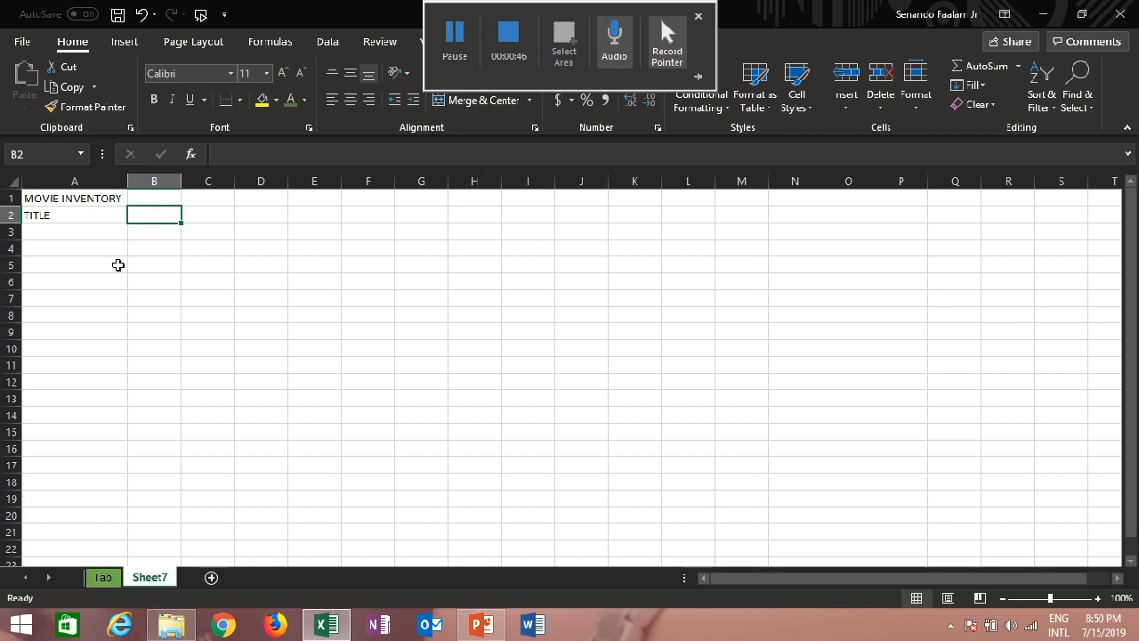
pyautogui.write('GENRE')
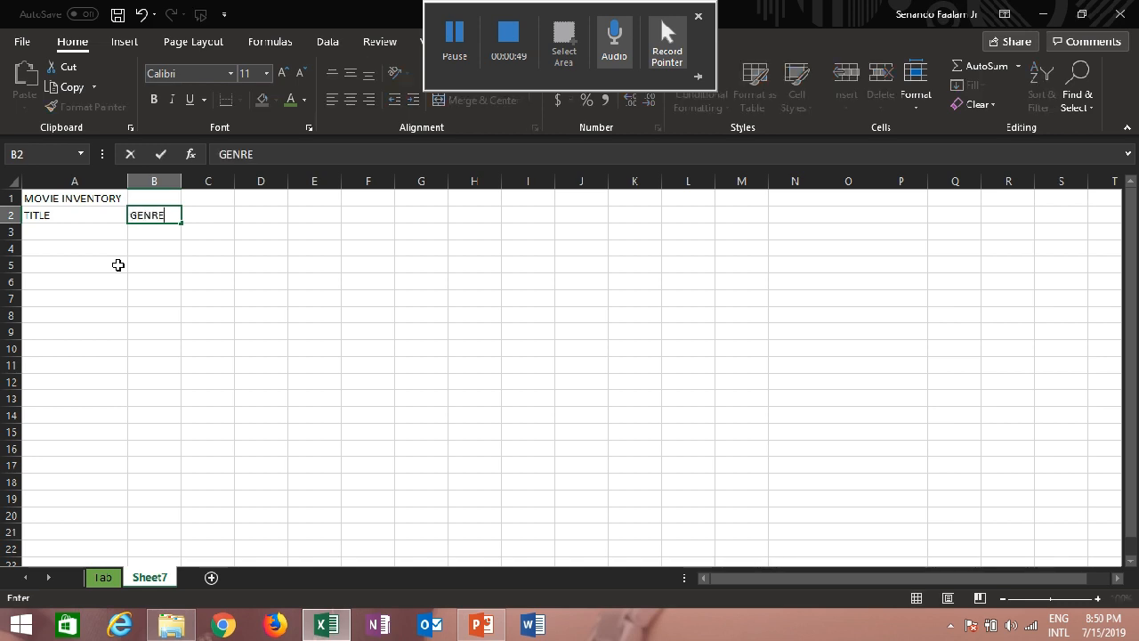
pyautogui.press('Tab')
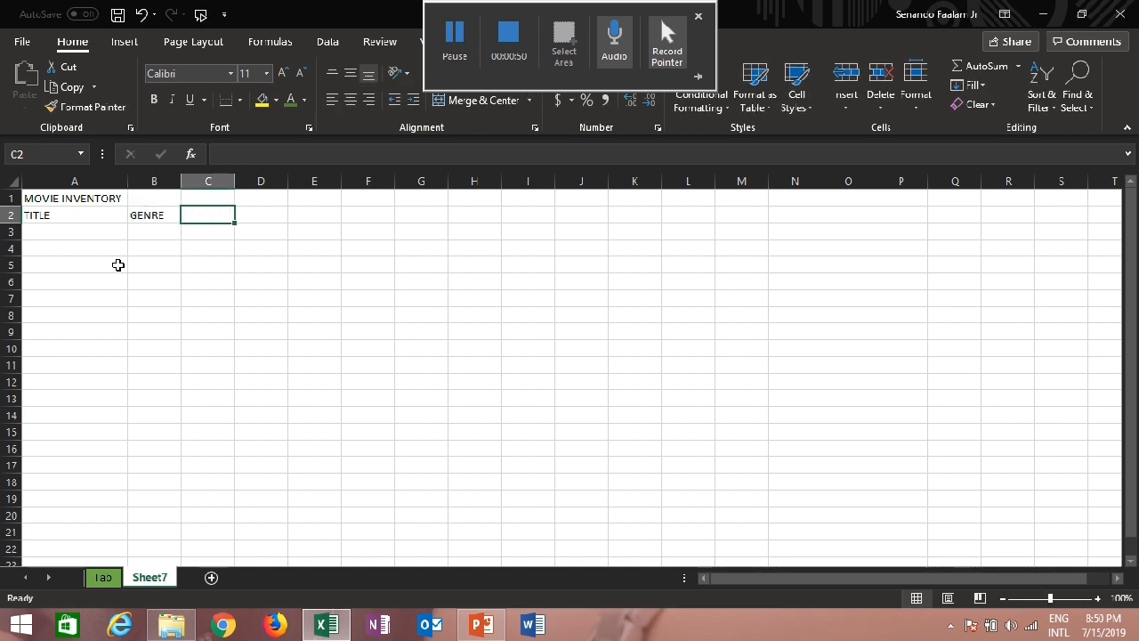
pyautogui.write('YEAR')
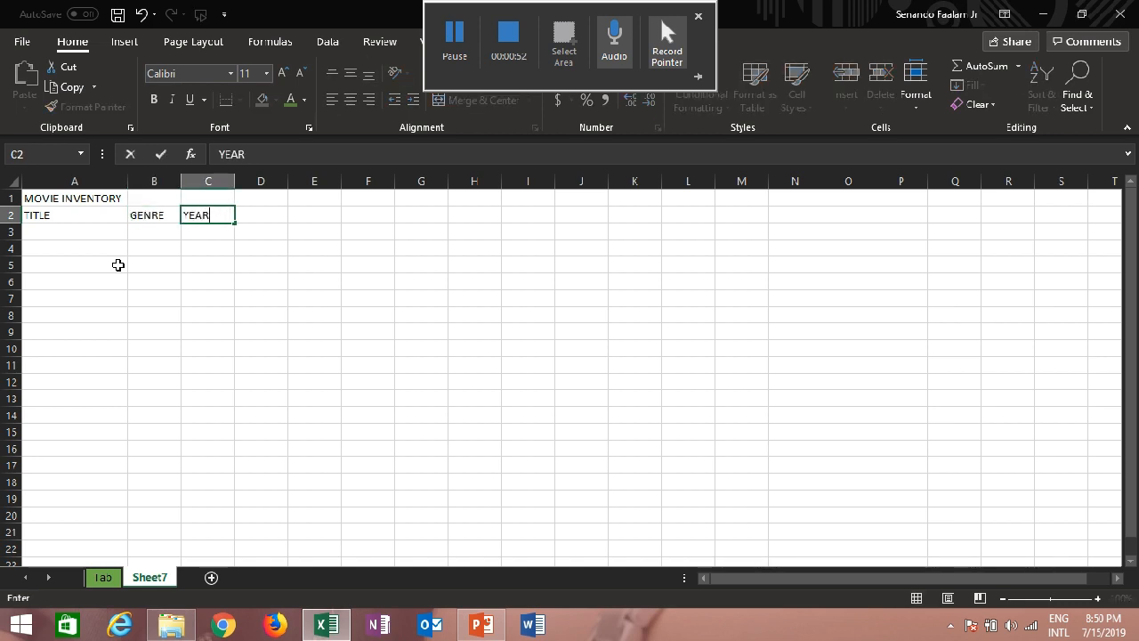
pyautogui.press('Tab')
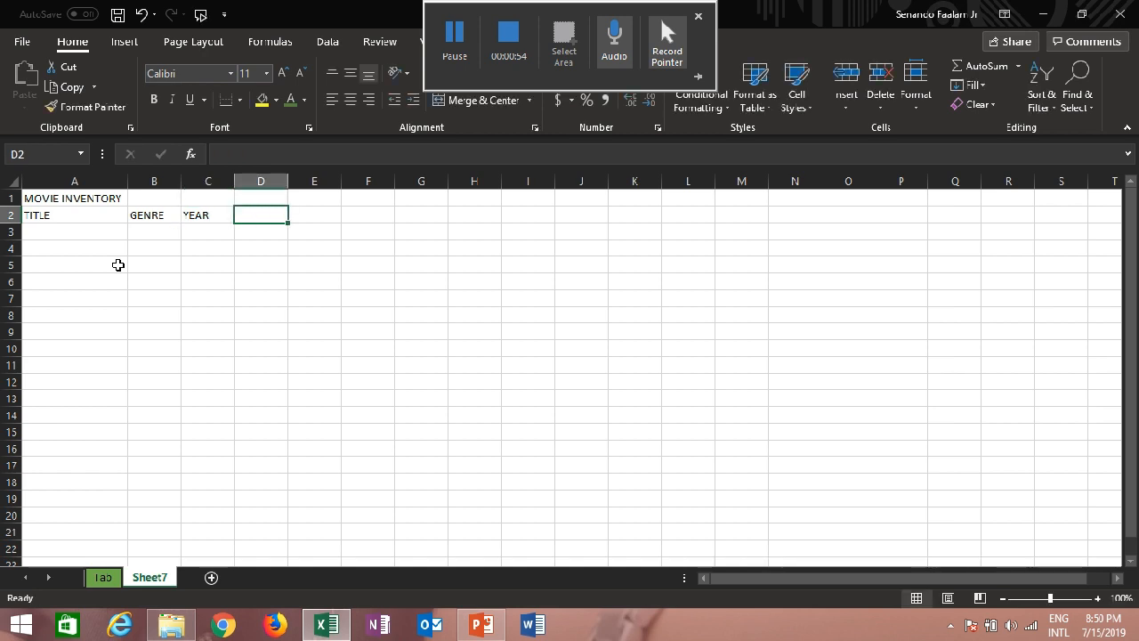
pyautogui.write('RATE')
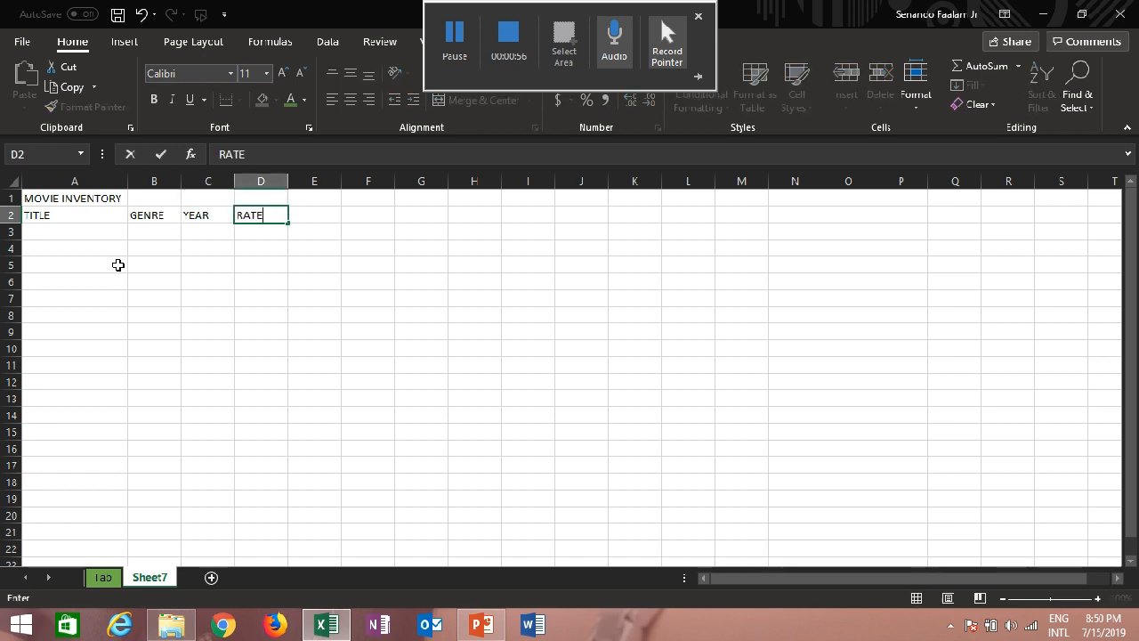
pyautogui.press('Tab')
pyautogui.write('VA')
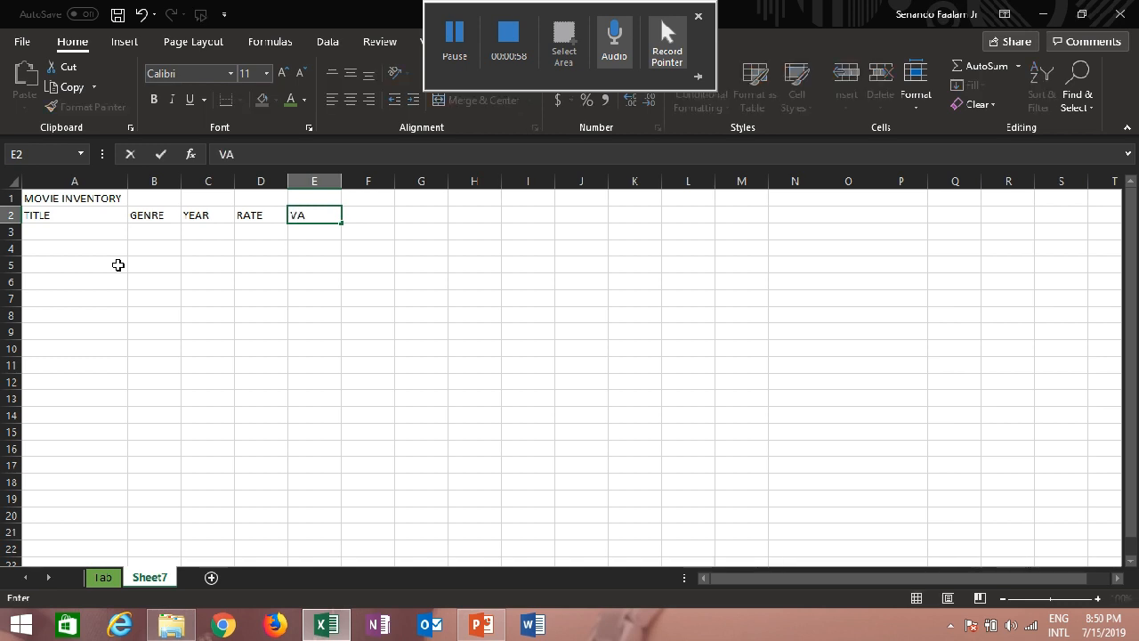
pyautogui.write('LUE')
pyautogui.press('Return')
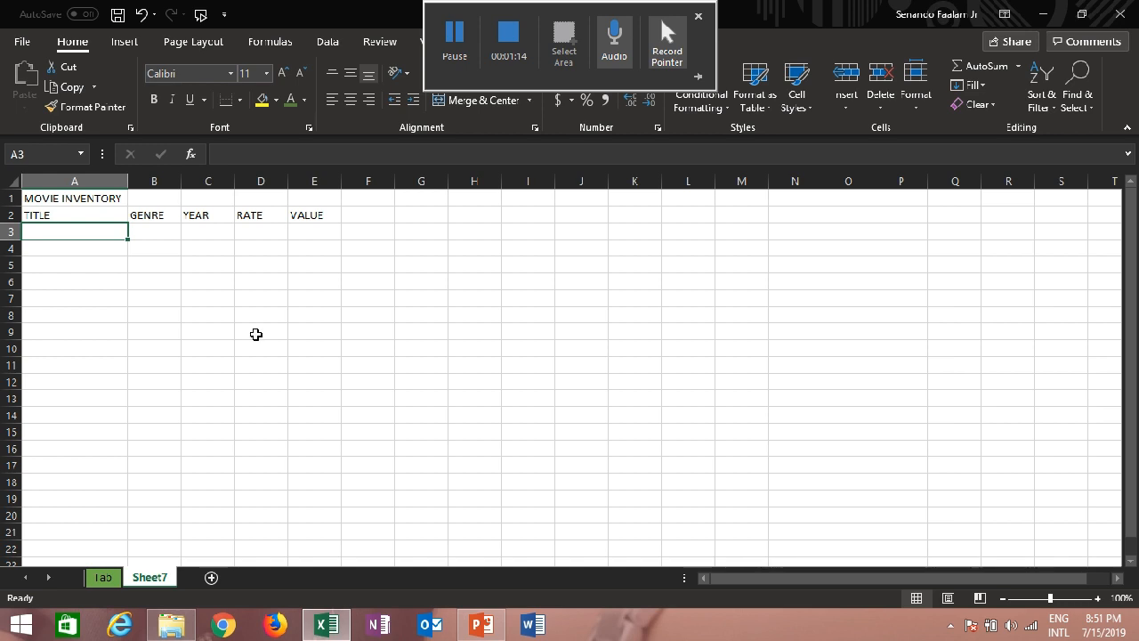
# Center the header text TITLE, GENRE, YEAR, RATE and VALUE in cells A2 to E2
pyautogui.click(226, 287)
pyautogui.click(84, 219)
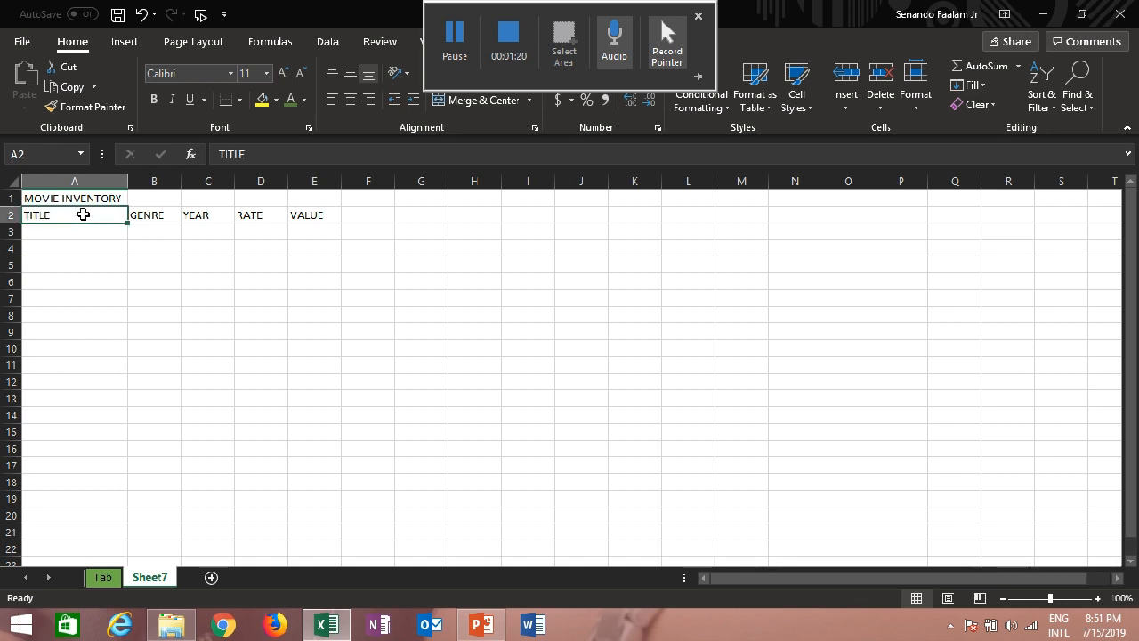
pyautogui.click(349, 102)
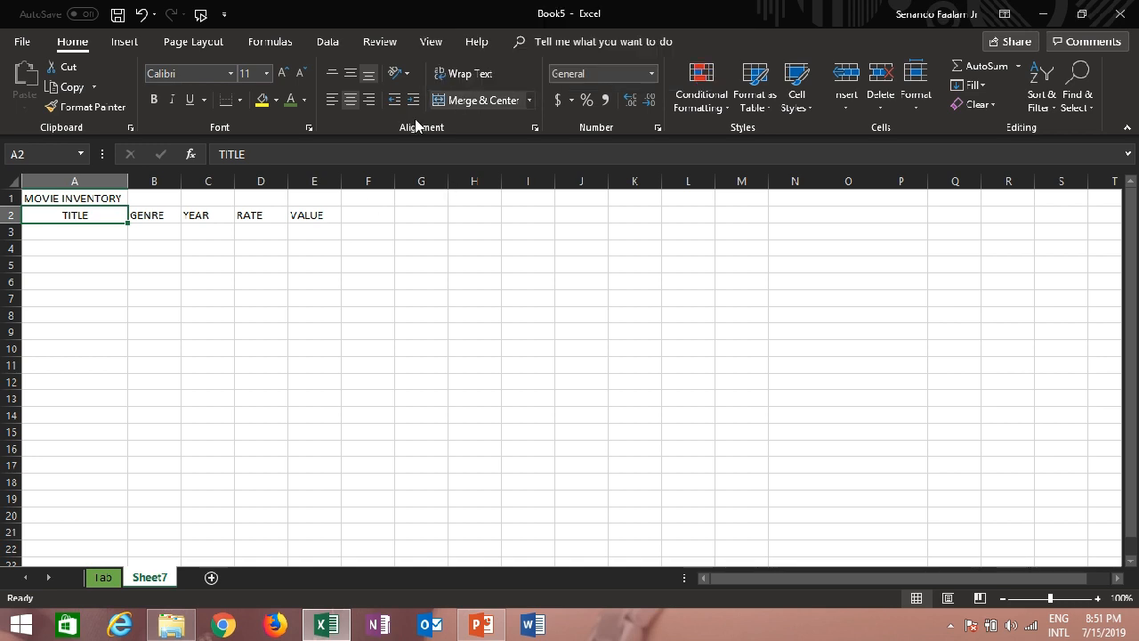
pyautogui.click(154, 217)
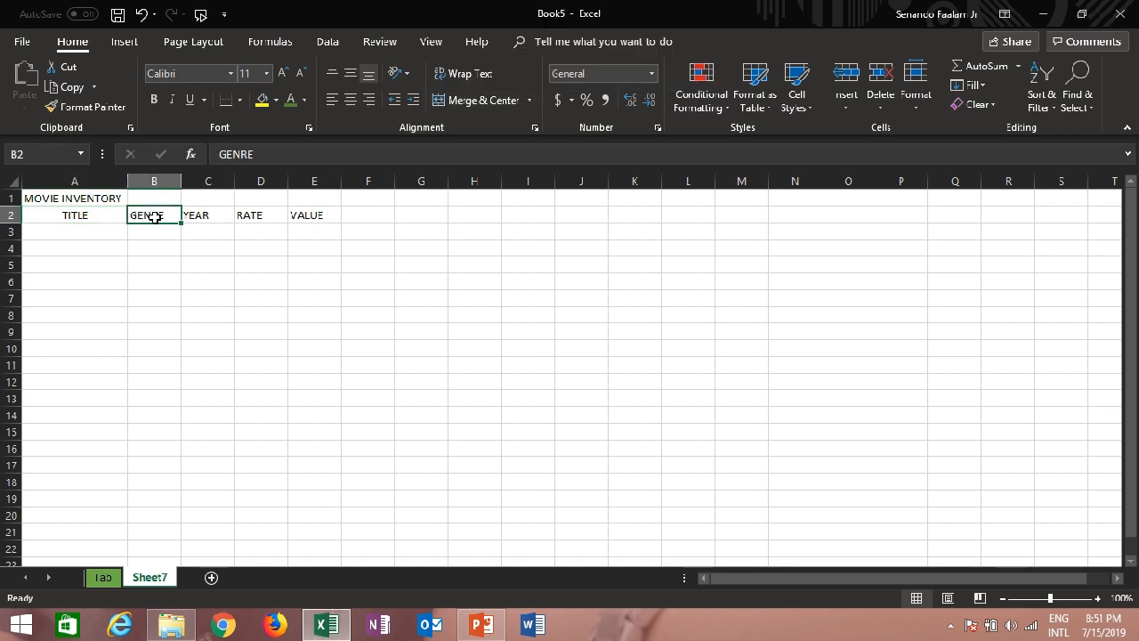
pyautogui.click(159, 260)
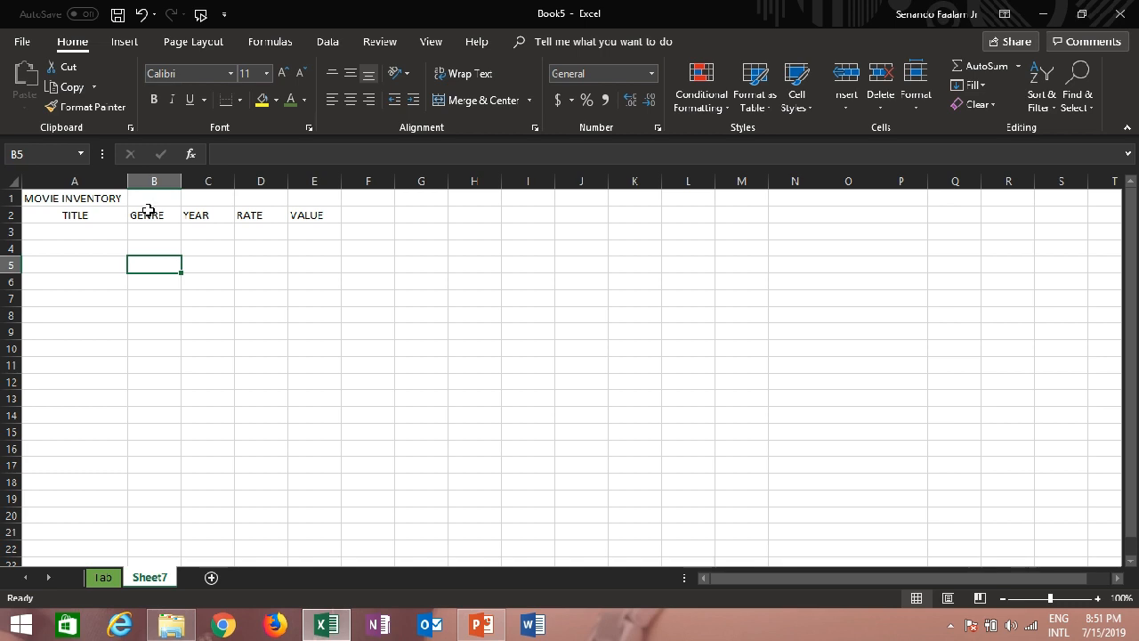
pyautogui.click(147, 214)
pyautogui.moveTo(147, 213); pyautogui.dragTo(319, 216)
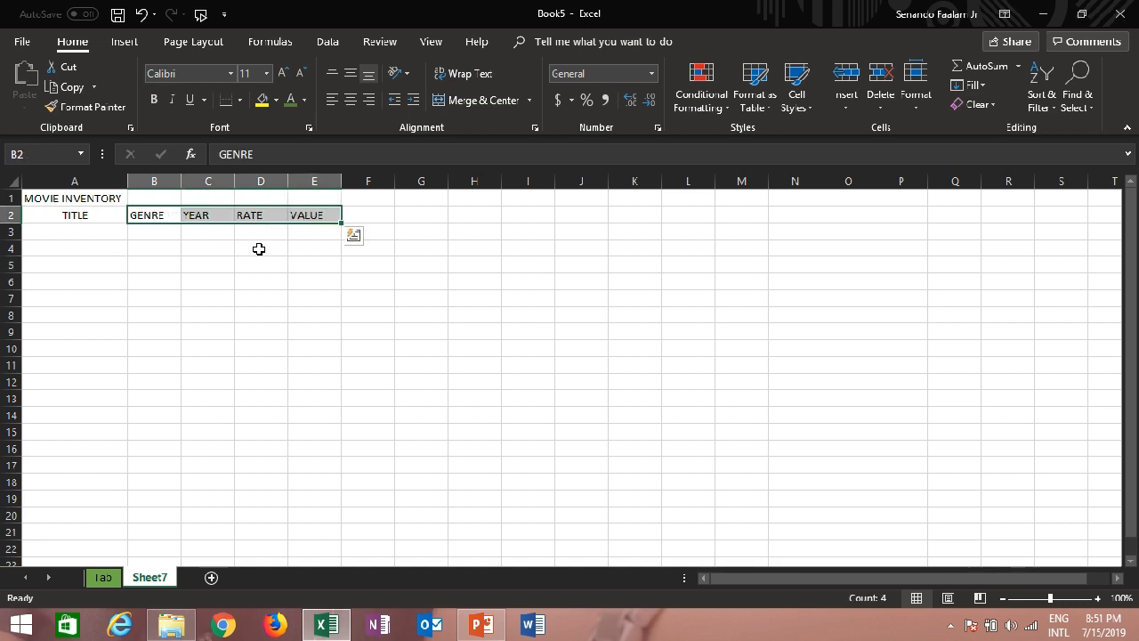
pyautogui.click(355, 100)
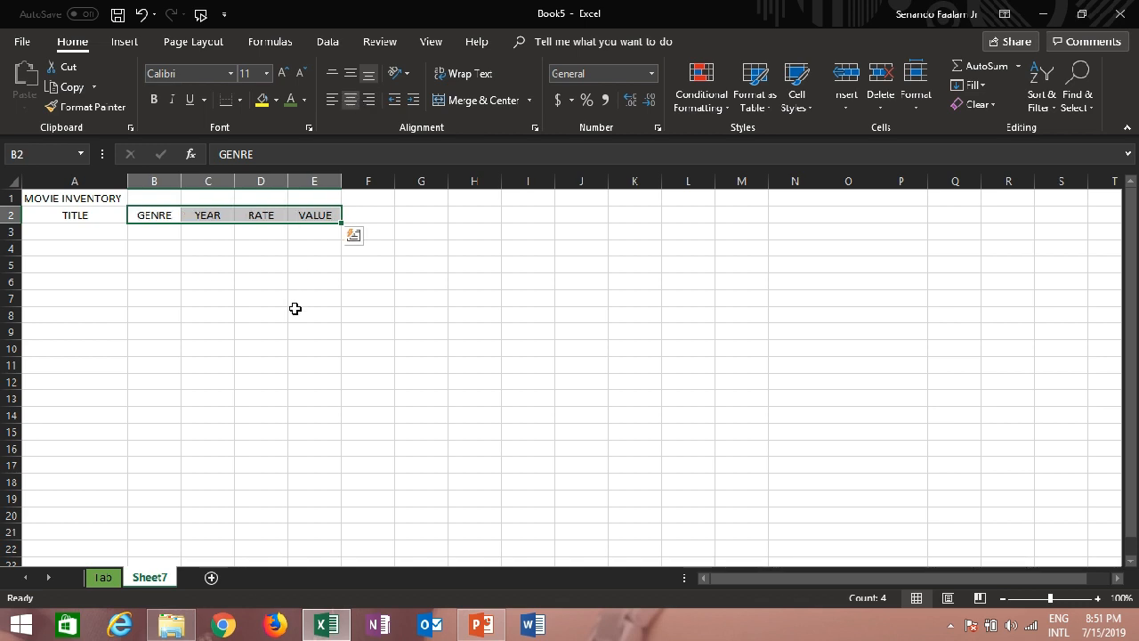
pyautogui.click(269, 285)
# Merge and center the MOVIE INVENTORY title across cells A1 to E1
pyautogui.click(111, 292)
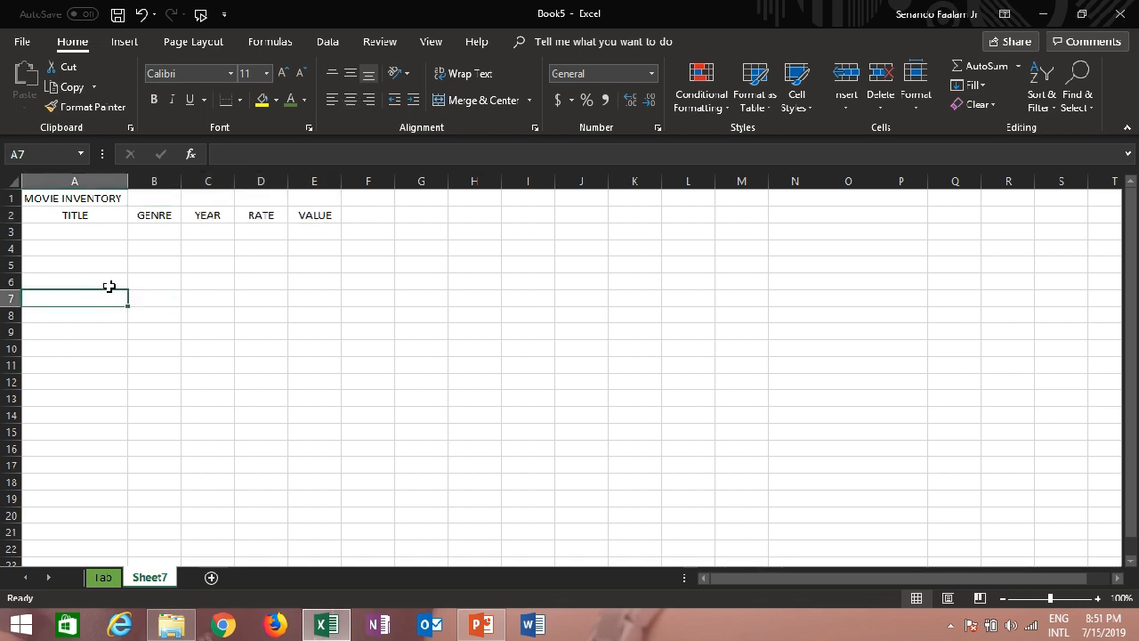
pyautogui.click(68, 194)
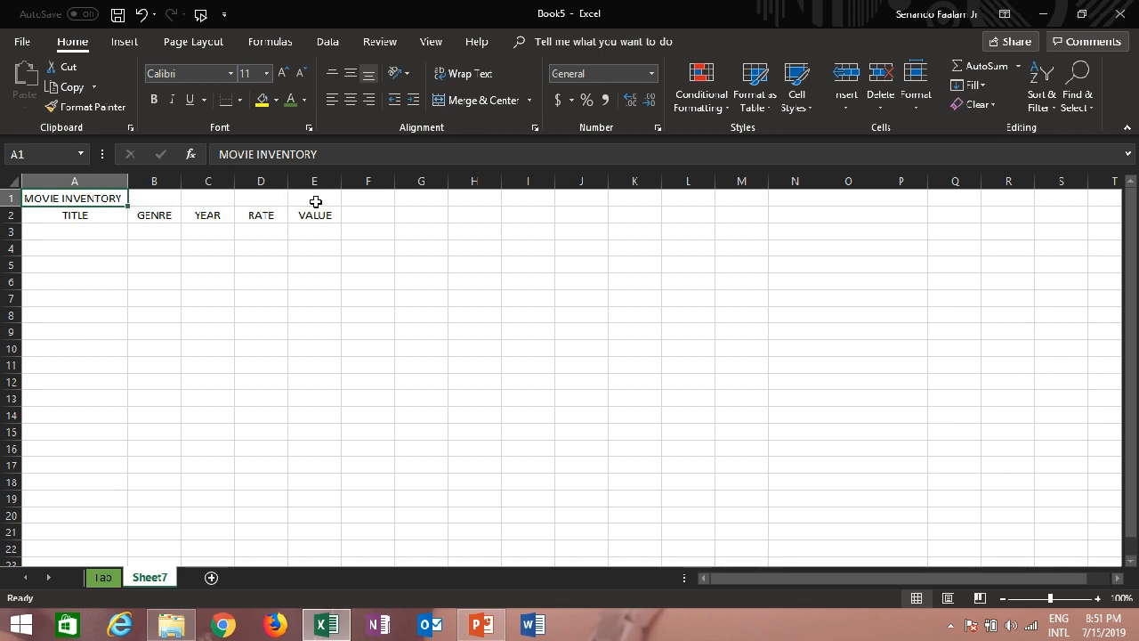
pyautogui.click(169, 314)
pyautogui.click(84, 197)
pyautogui.moveTo(86, 195); pyautogui.dragTo(313, 194)
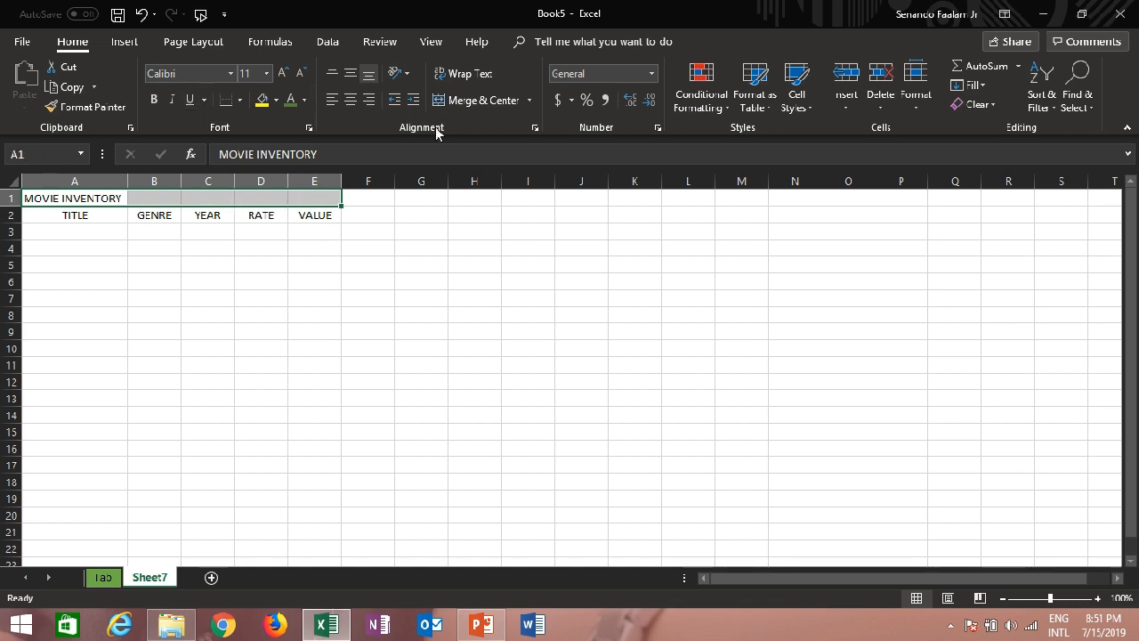
pyautogui.click(476, 100)
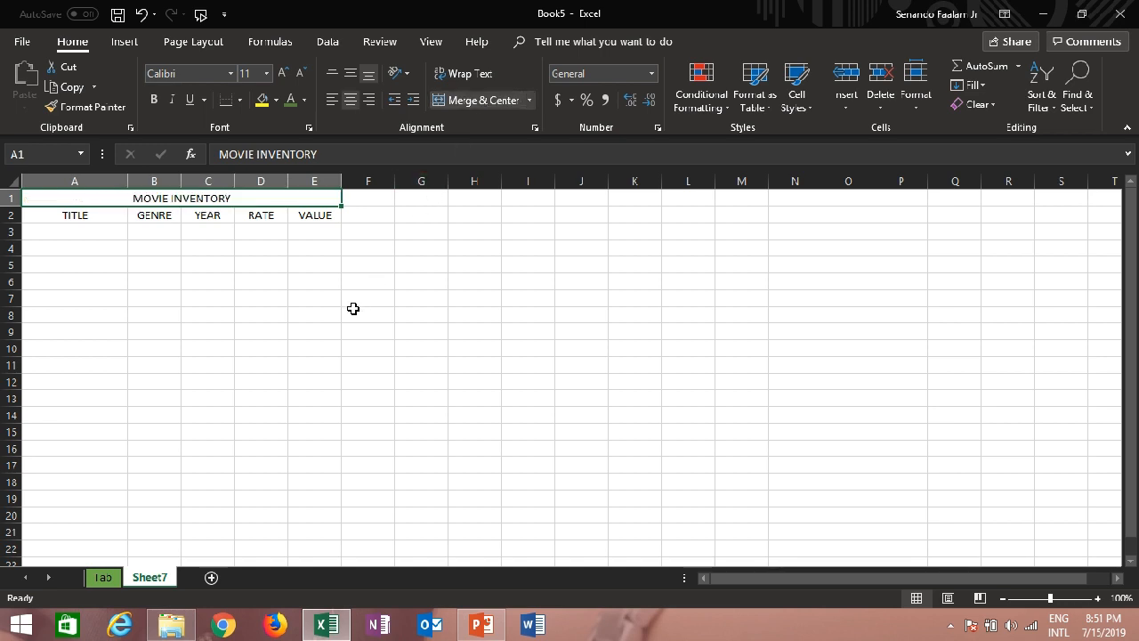
pyautogui.click(237, 254)
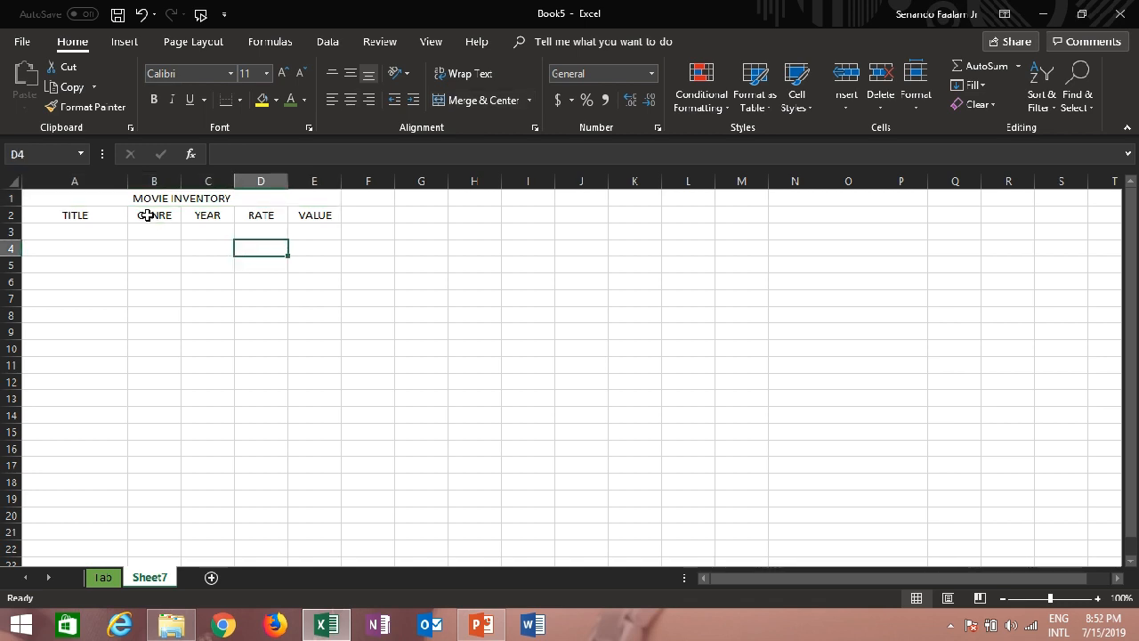
# Make the MOVIE INVENTORY title bold, italic and underlined, and set its font color to the green theme color
pyautogui.click(167, 199)
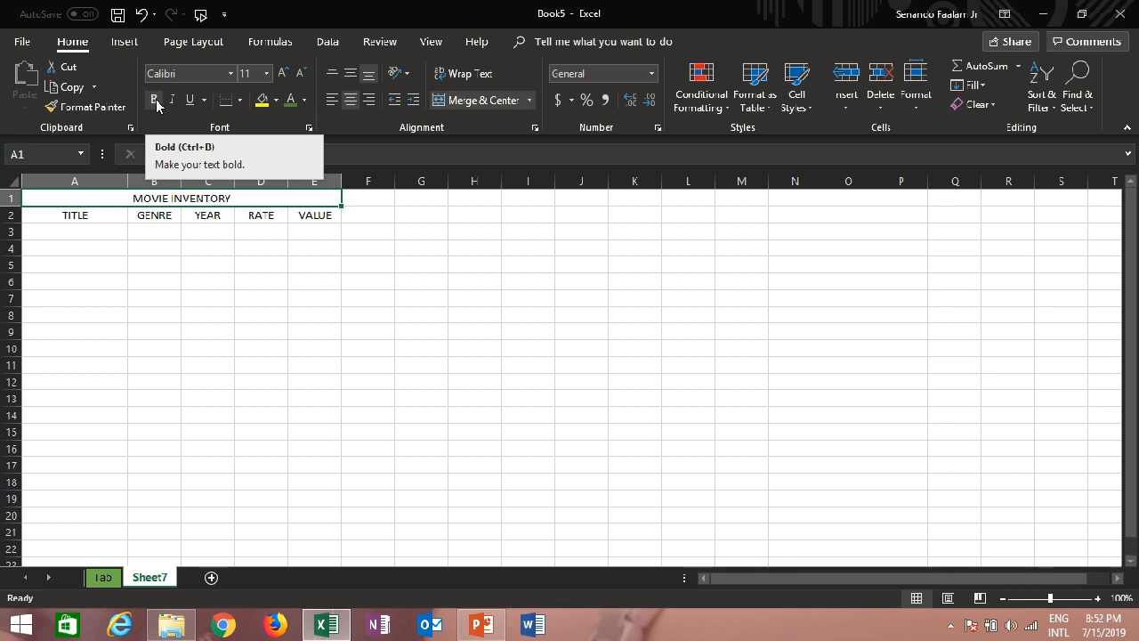
pyautogui.click(155, 100)
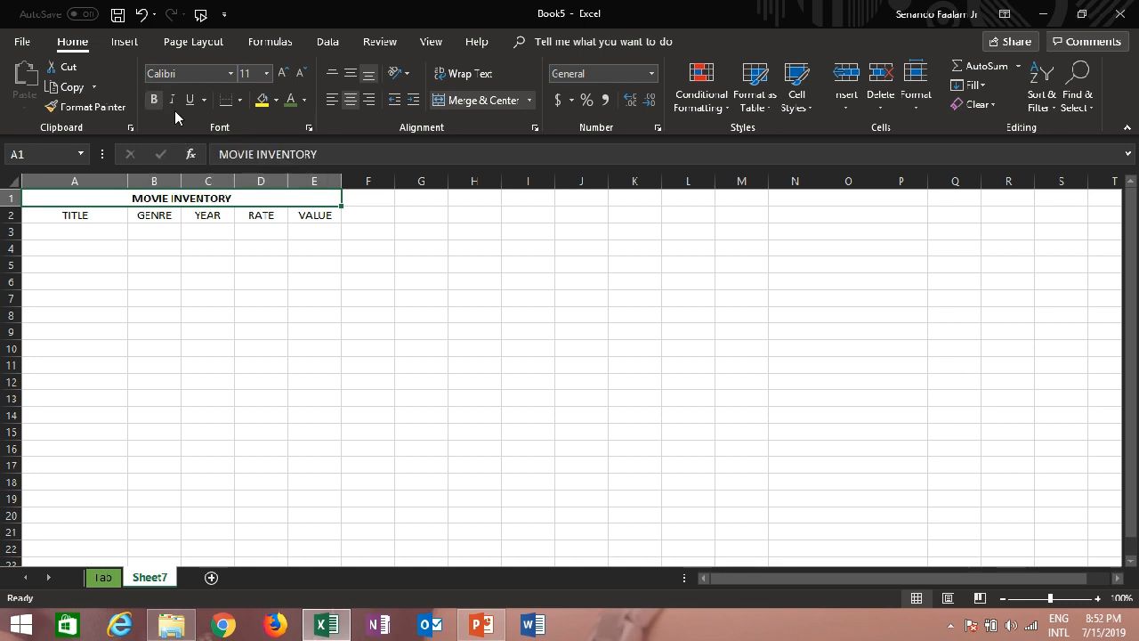
pyautogui.click(173, 103)
pyautogui.click(188, 102)
pyautogui.click(304, 105)
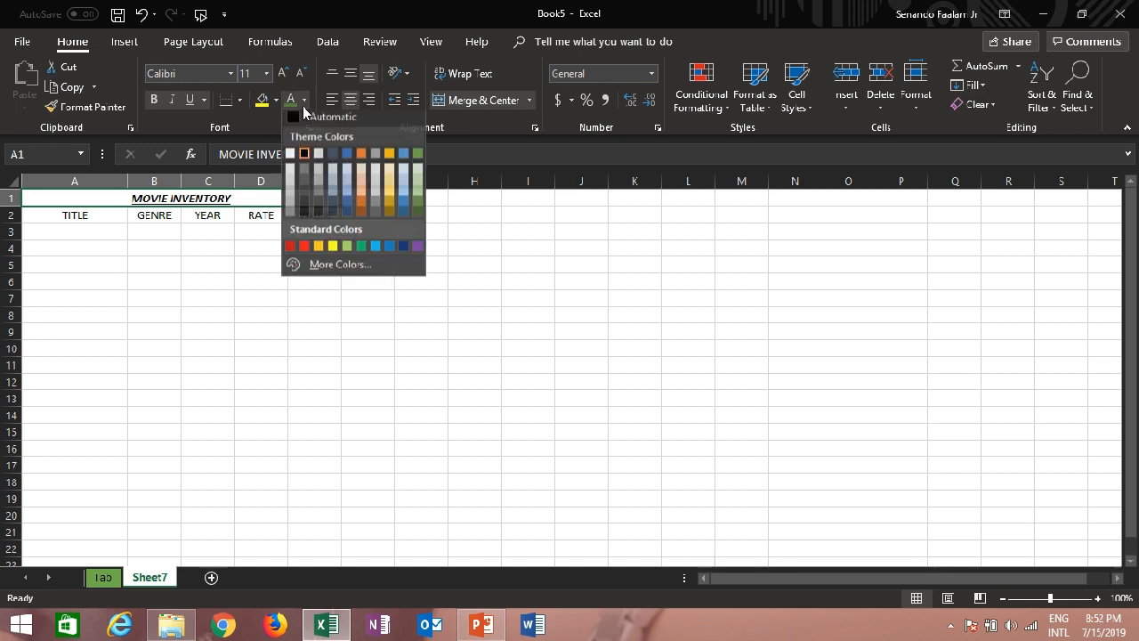
pyautogui.click(418, 154)
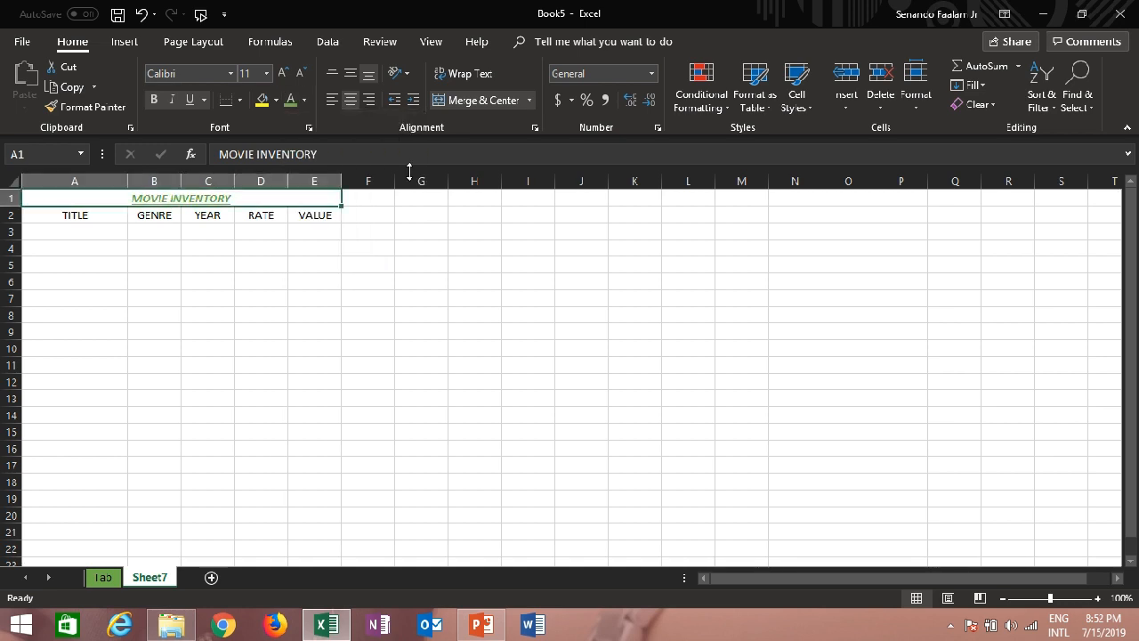
pyautogui.click(260, 266)
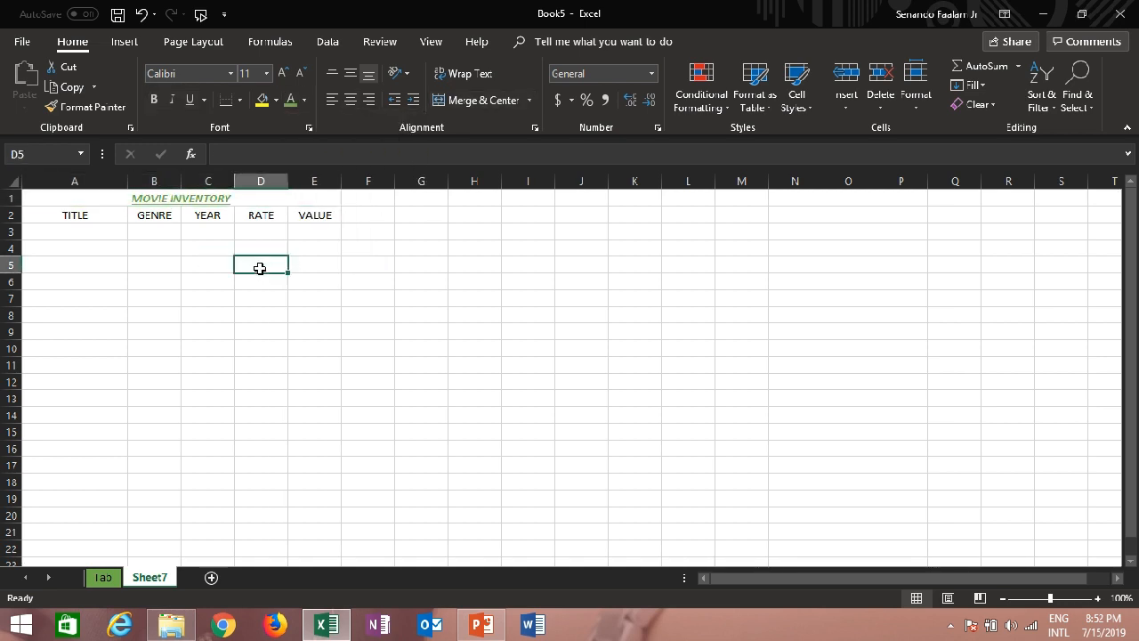
# Enter the title 50 FIRST DATE in cell A3 and the genre LOVE STORY in cell B3
pyautogui.click(110, 232)
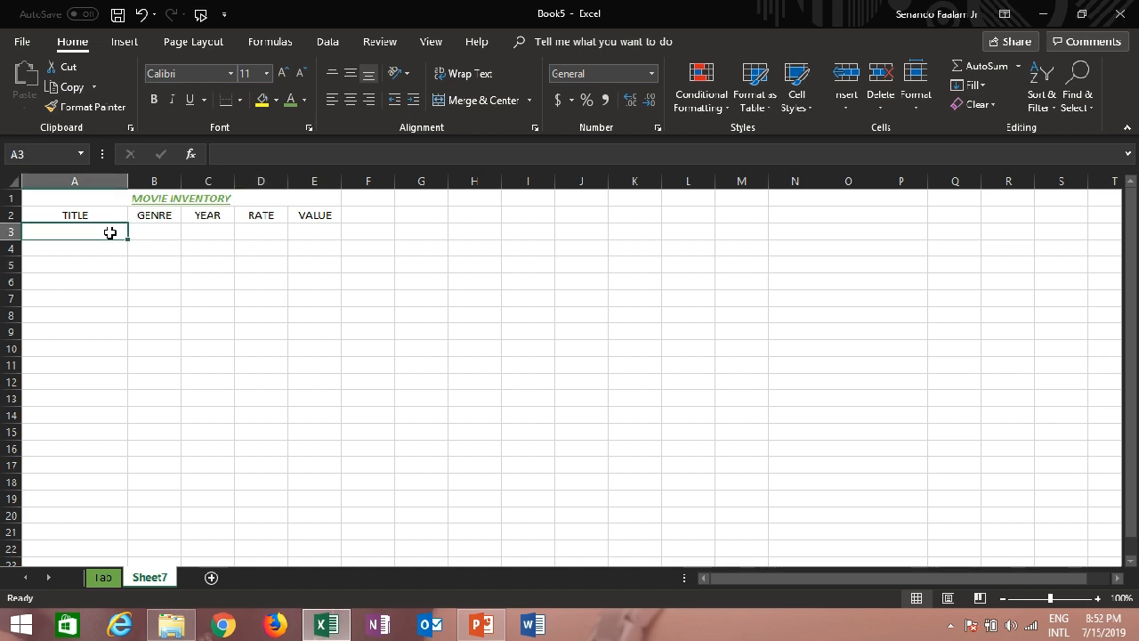
pyautogui.write('50')
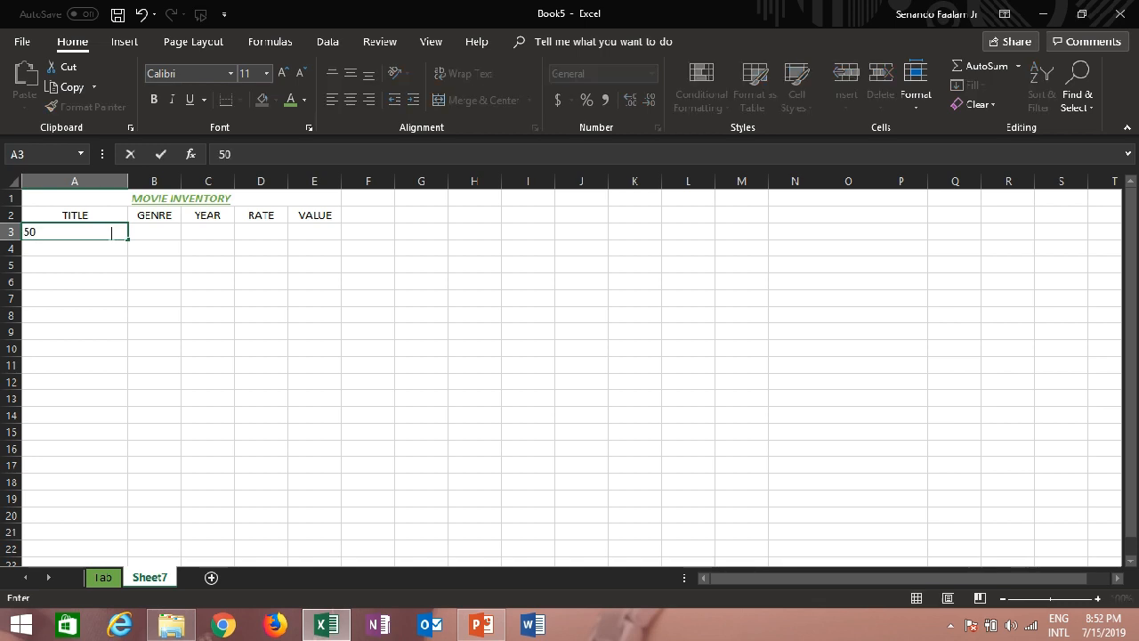
pyautogui.write(' FIRST DATW')
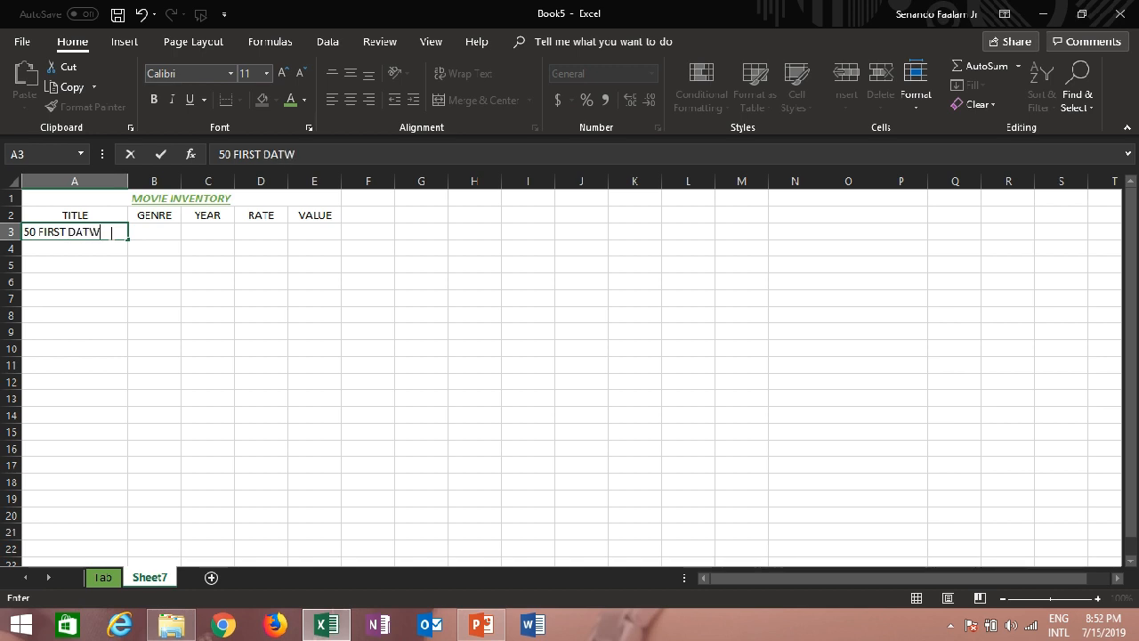
pyautogui.press('BackSpace')
pyautogui.press('Tab')
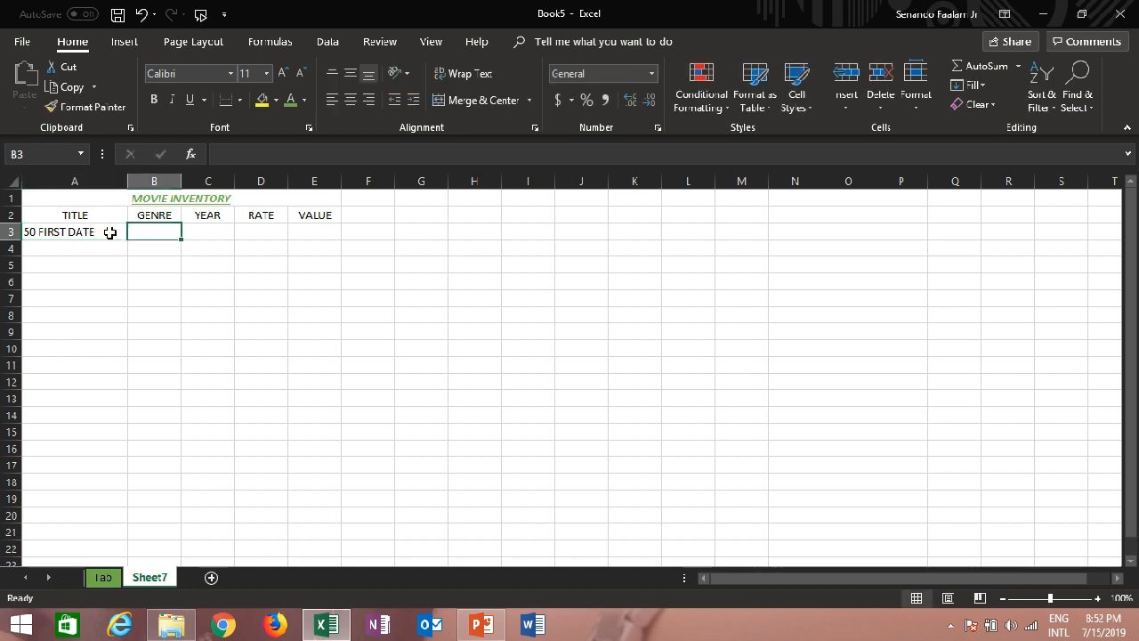
pyautogui.write('LOVE STORY')
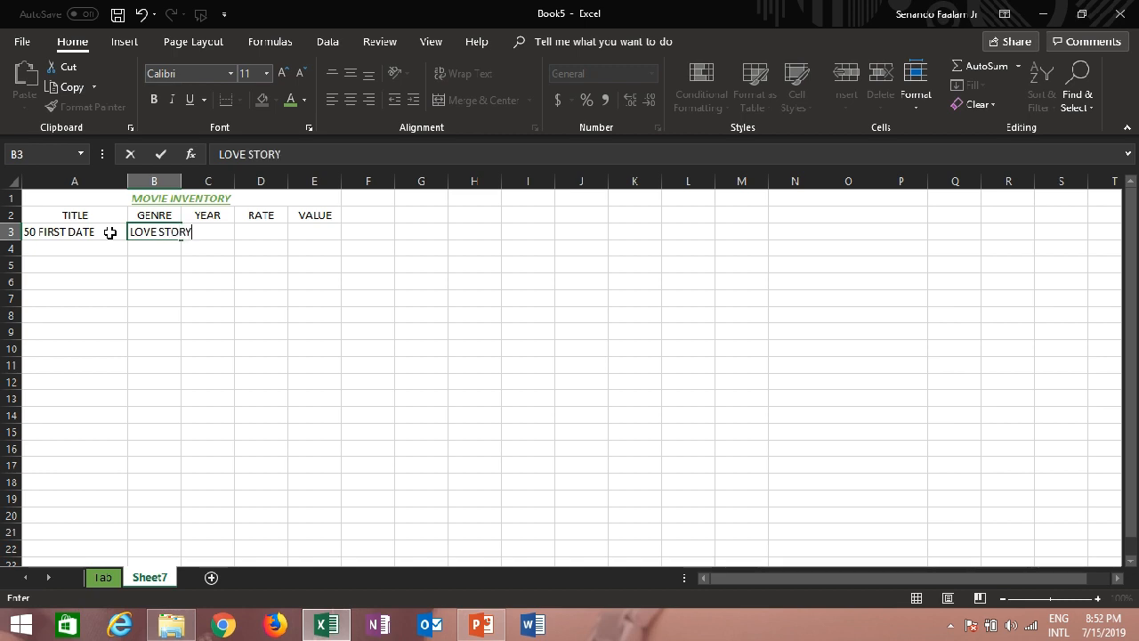
pyautogui.press('Tab')
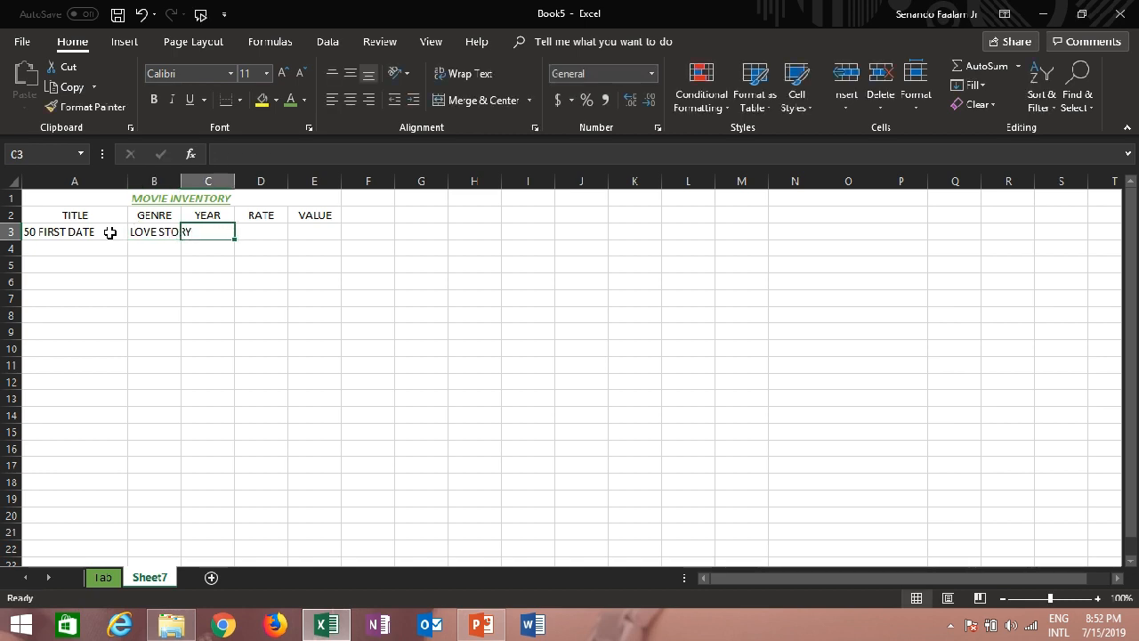
# Complete the first movie's row with year 2008, rate PG and value 150 in cells C3 to E3
pyautogui.write('2008')
pyautogui.press('Tab')
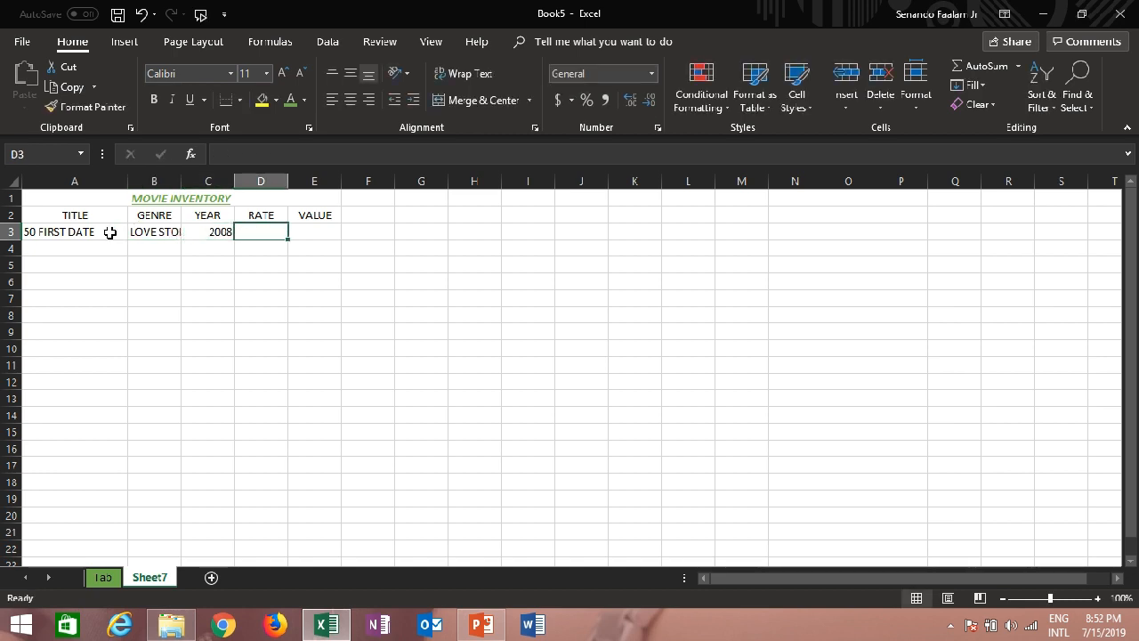
pyautogui.write('PG')
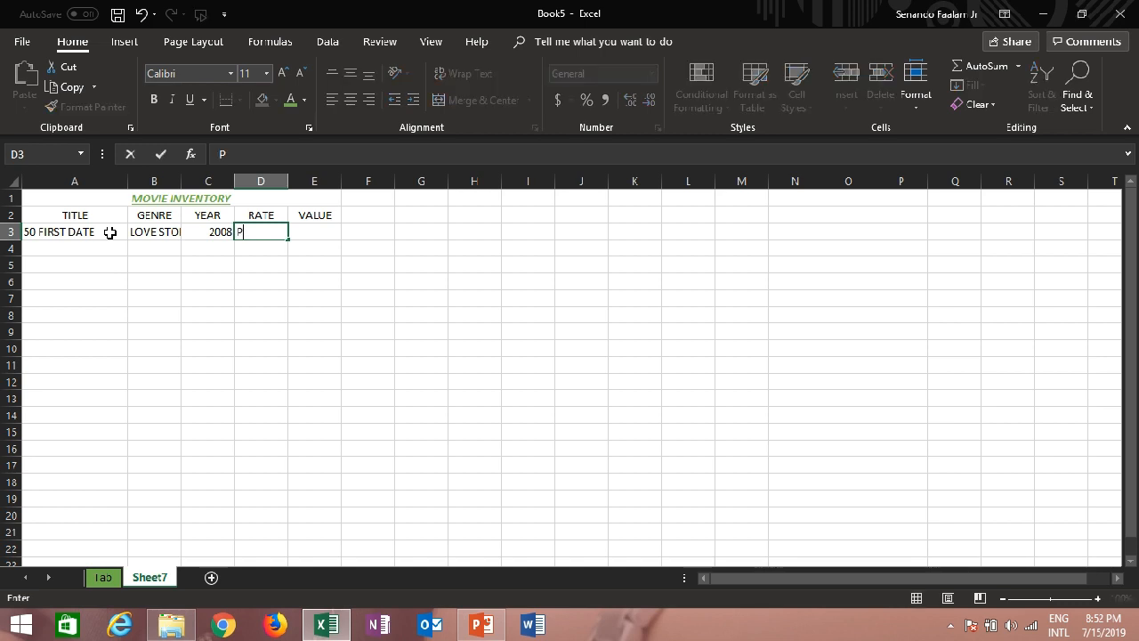
pyautogui.press('Tab')
pyautogui.write('150.00')
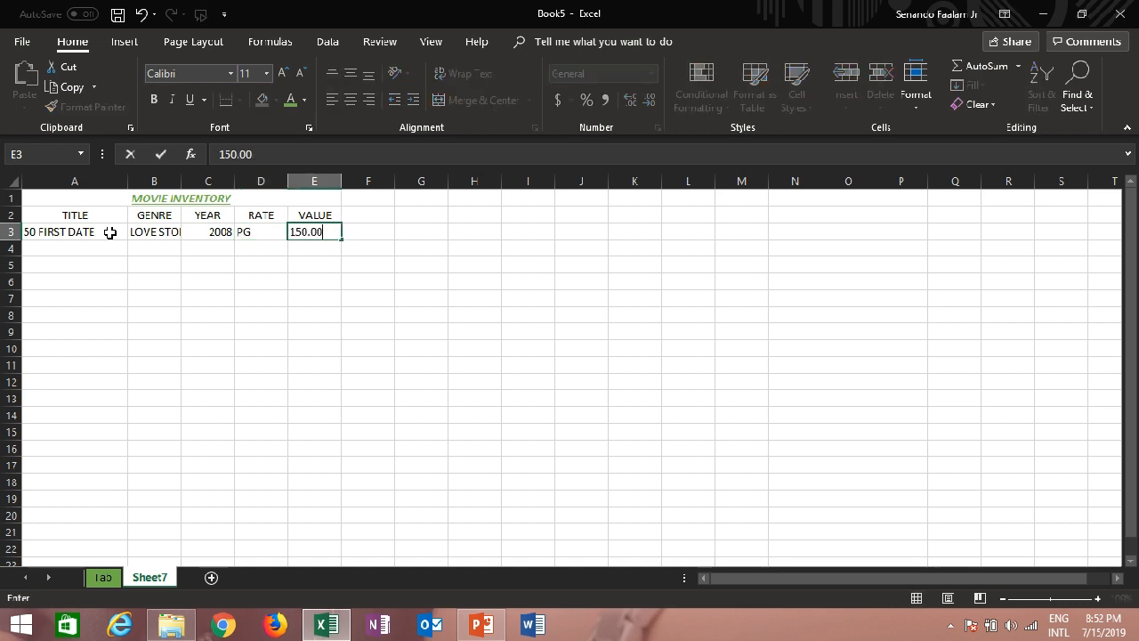
pyautogui.press('Return')
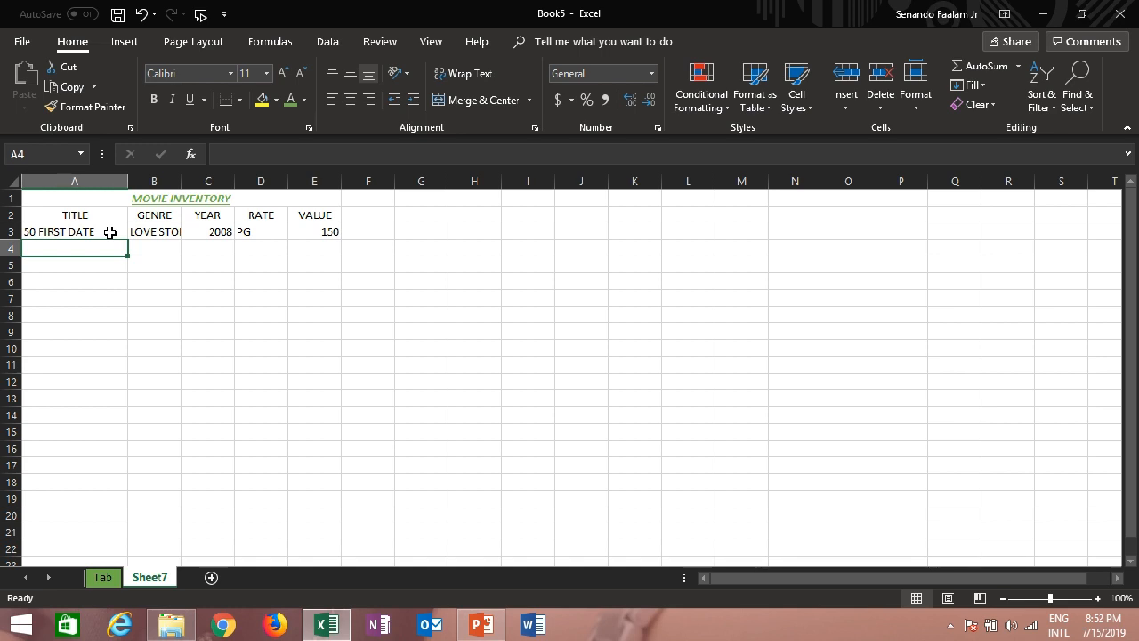
# Widen column B to fit the LOVE STORY entry
pyautogui.click(167, 234)
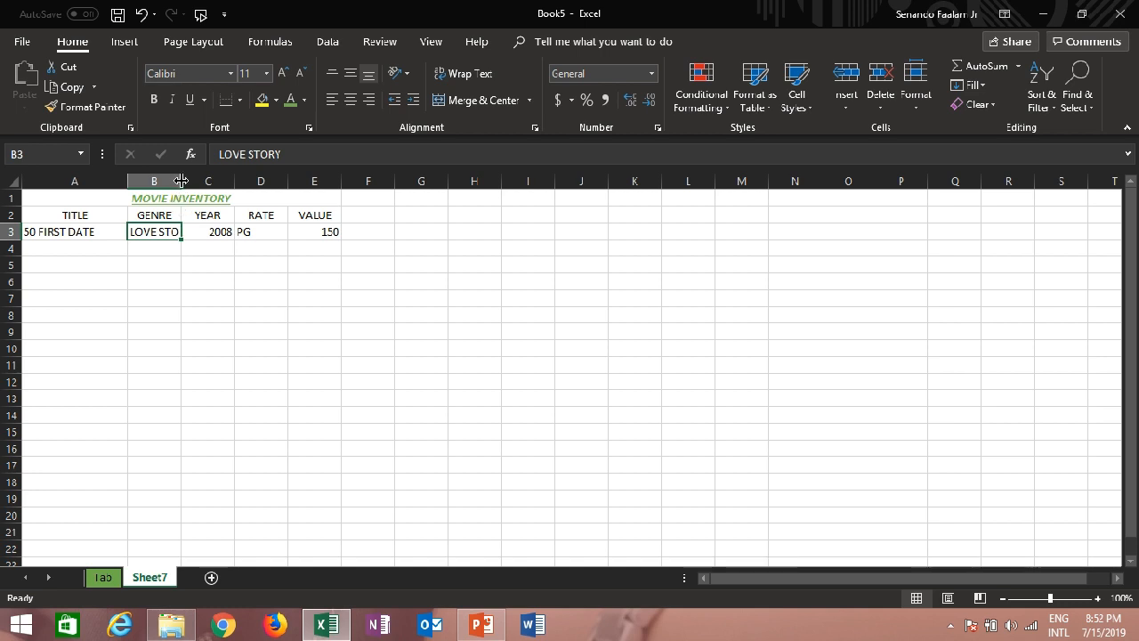
pyautogui.moveTo(180, 181); pyautogui.dragTo(184, 180)
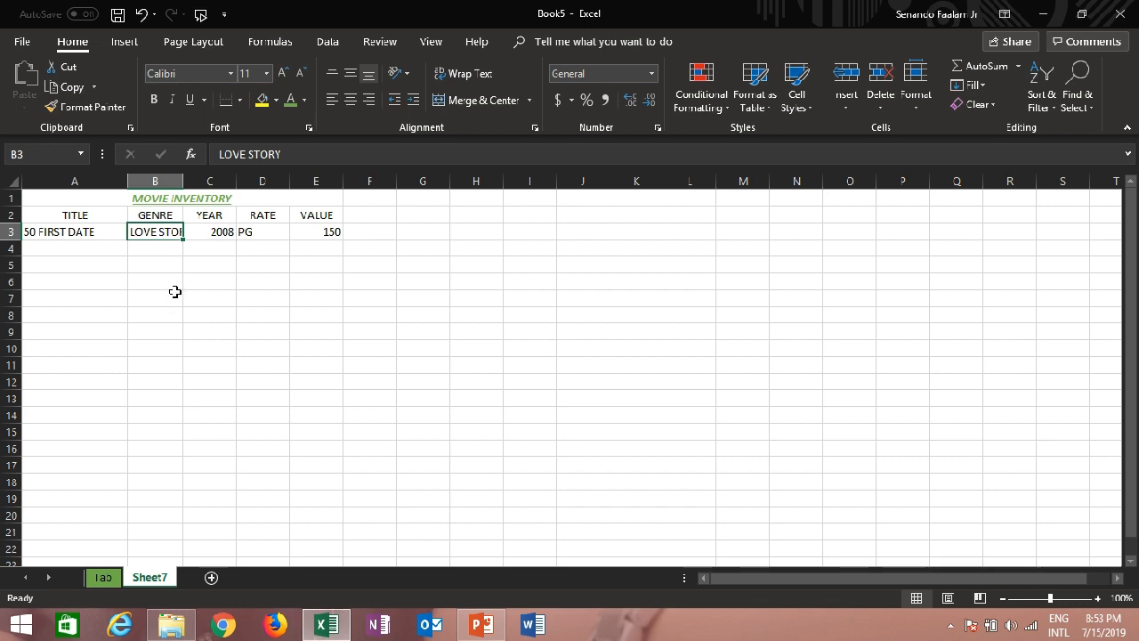
pyautogui.doubleClick(182, 182)
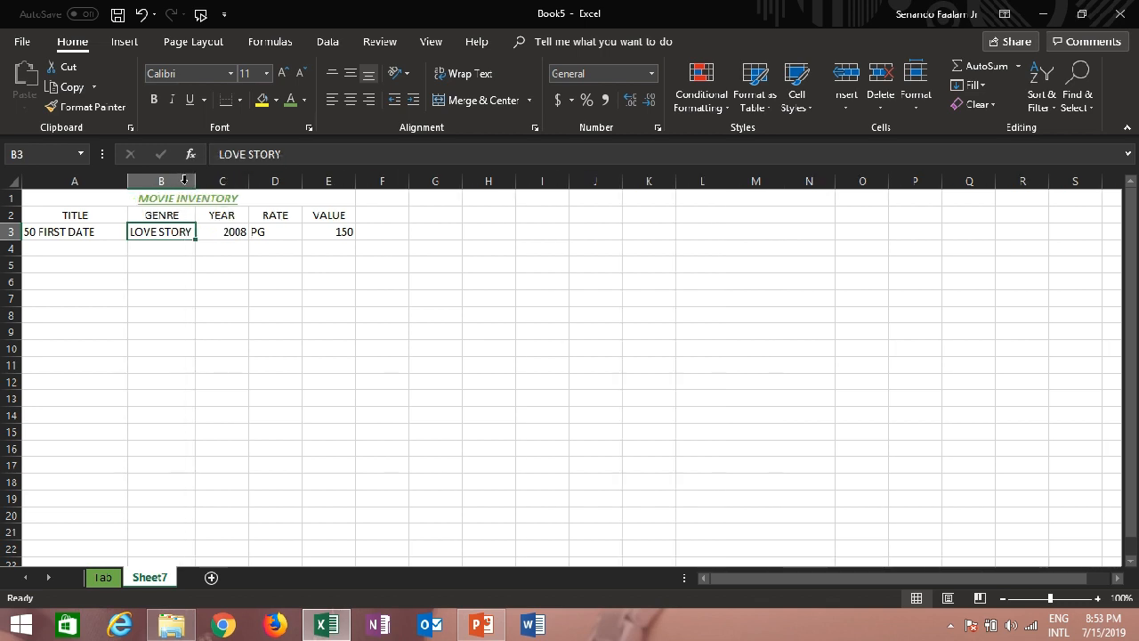
pyautogui.click(165, 249)
pyautogui.click(81, 233)
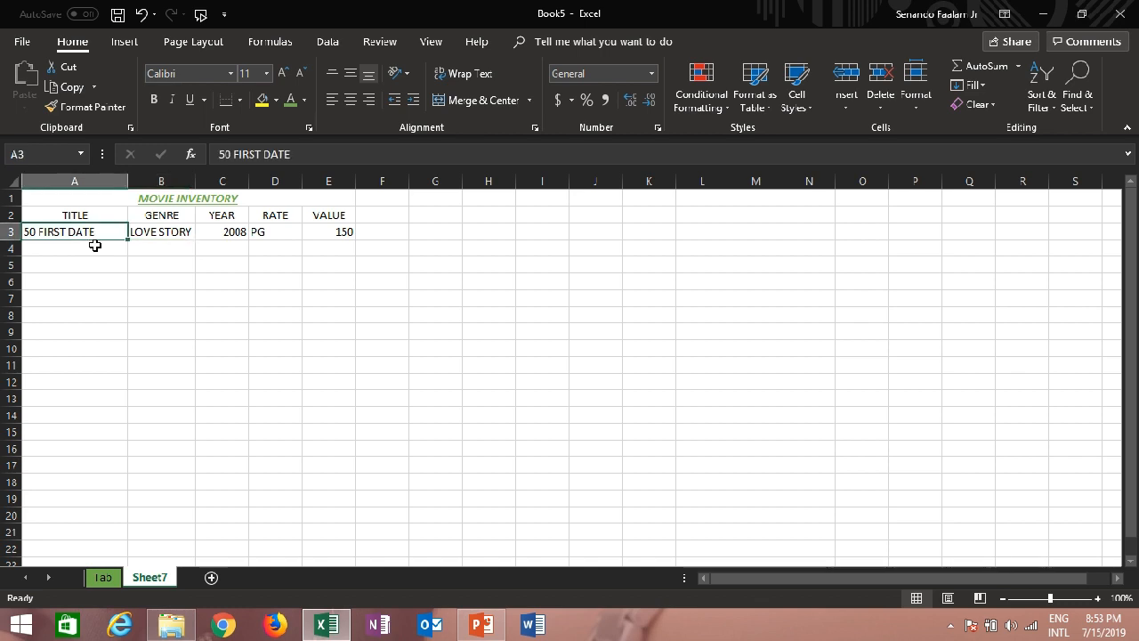
# Enter the title TURBA in cell A4 and the genre ANIMATED in cell B4
pyautogui.click(95, 249)
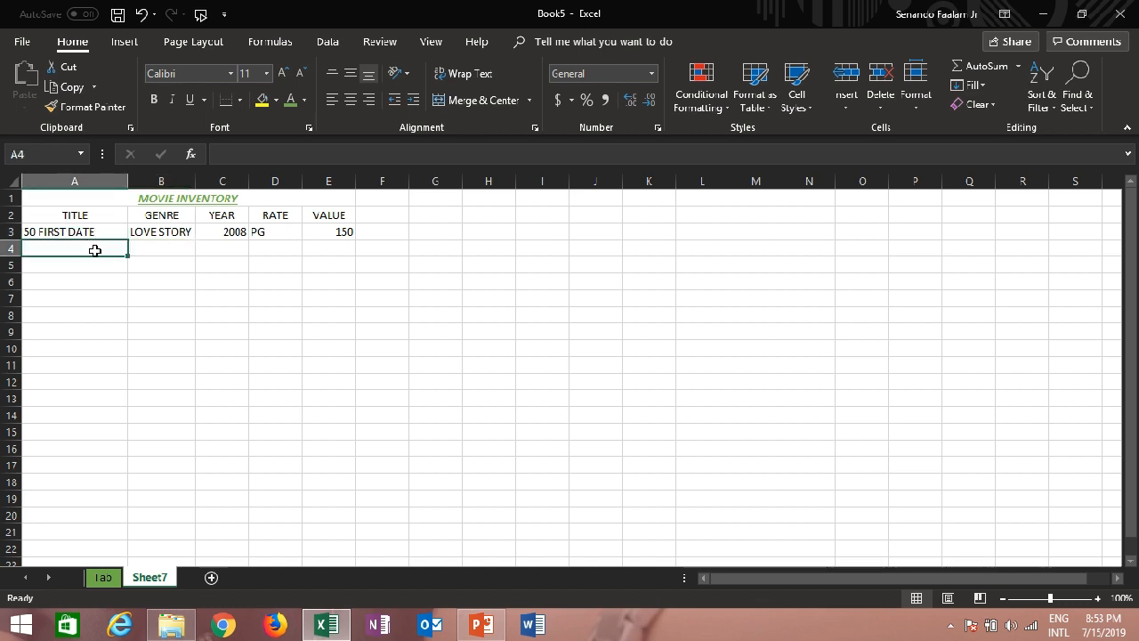
pyautogui.write('TURB')
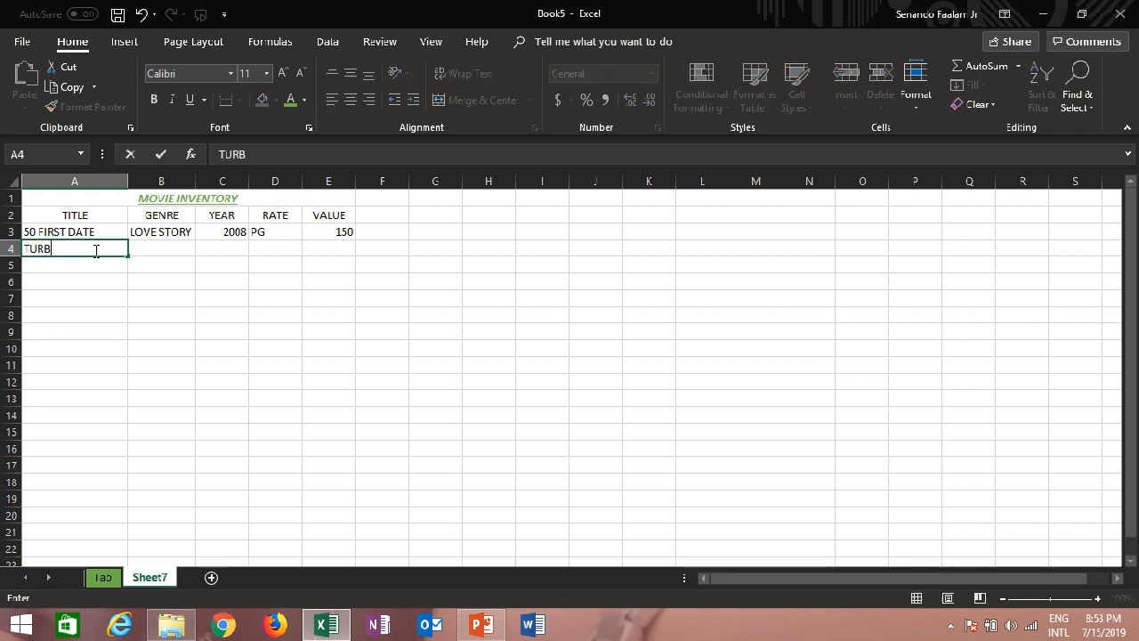
pyautogui.write('A')
pyautogui.press('Tab')
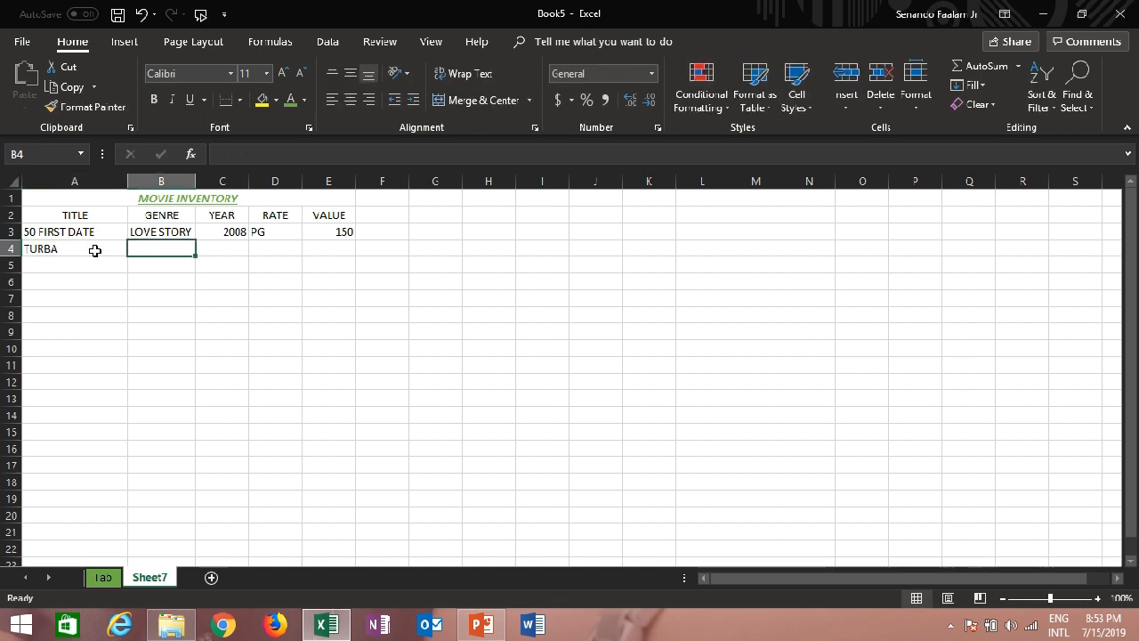
pyautogui.write('ANIMATED')
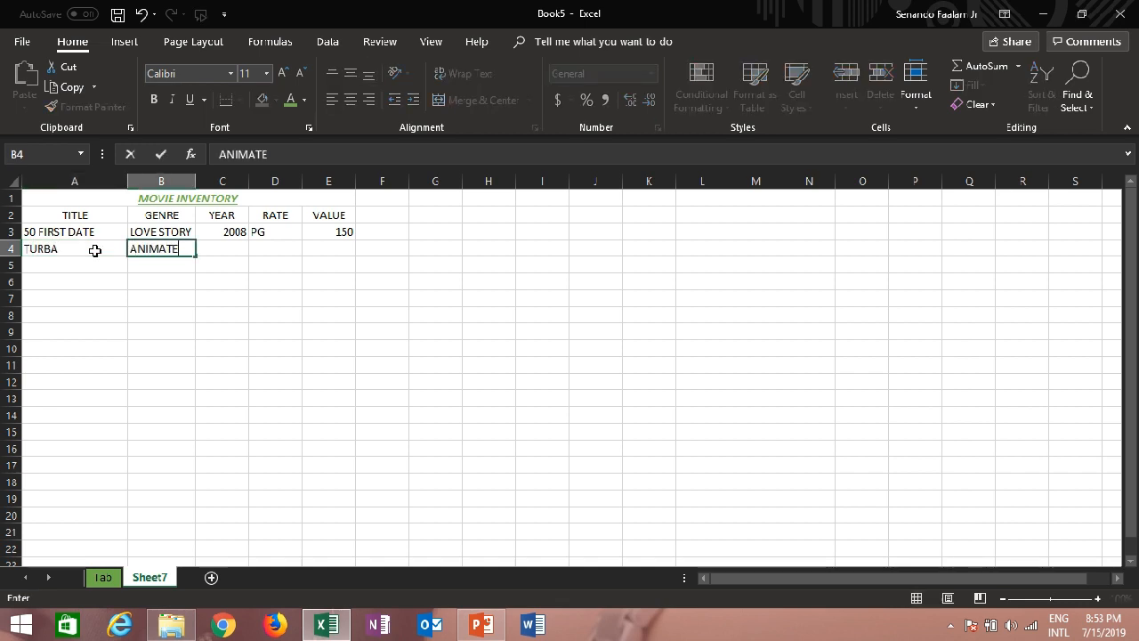
pyautogui.press('Tab')
# Complete the second movie's row with year 2008, rate G and value 100 in cells C4 to E4
pyautogui.write('2008')
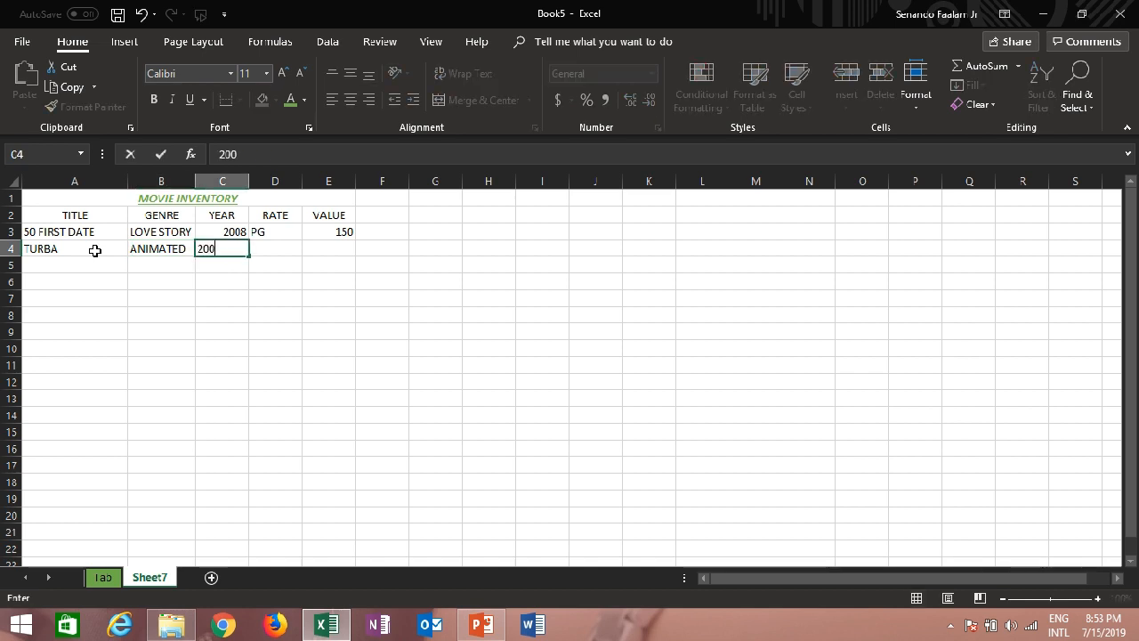
pyautogui.press('Tab')
pyautogui.write('G')
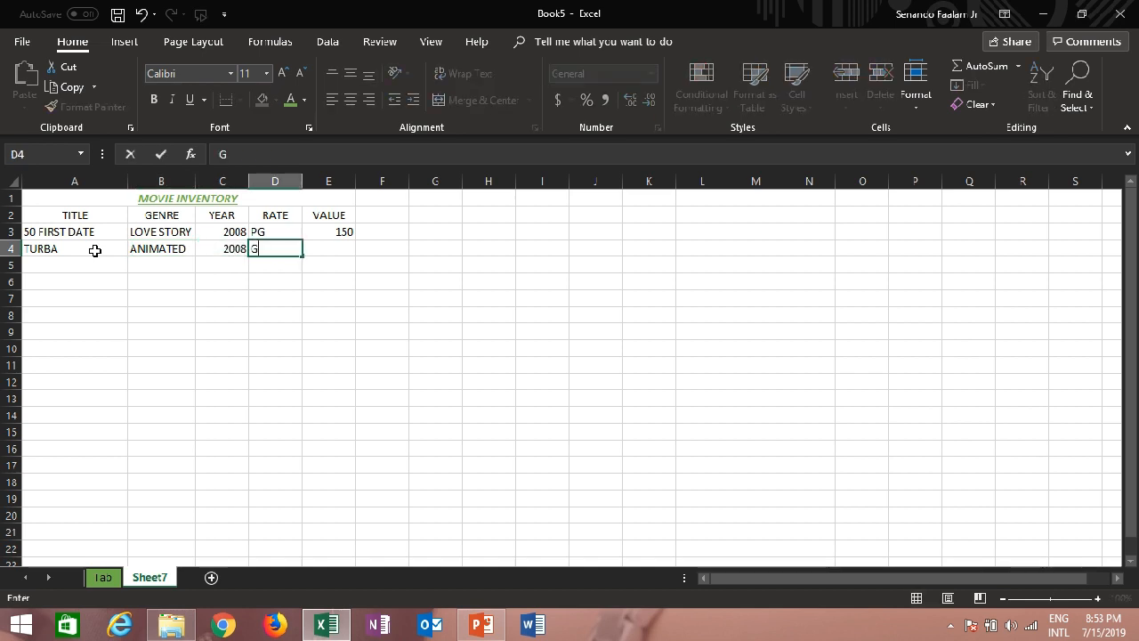
pyautogui.press('Tab')
pyautogui.write('100')
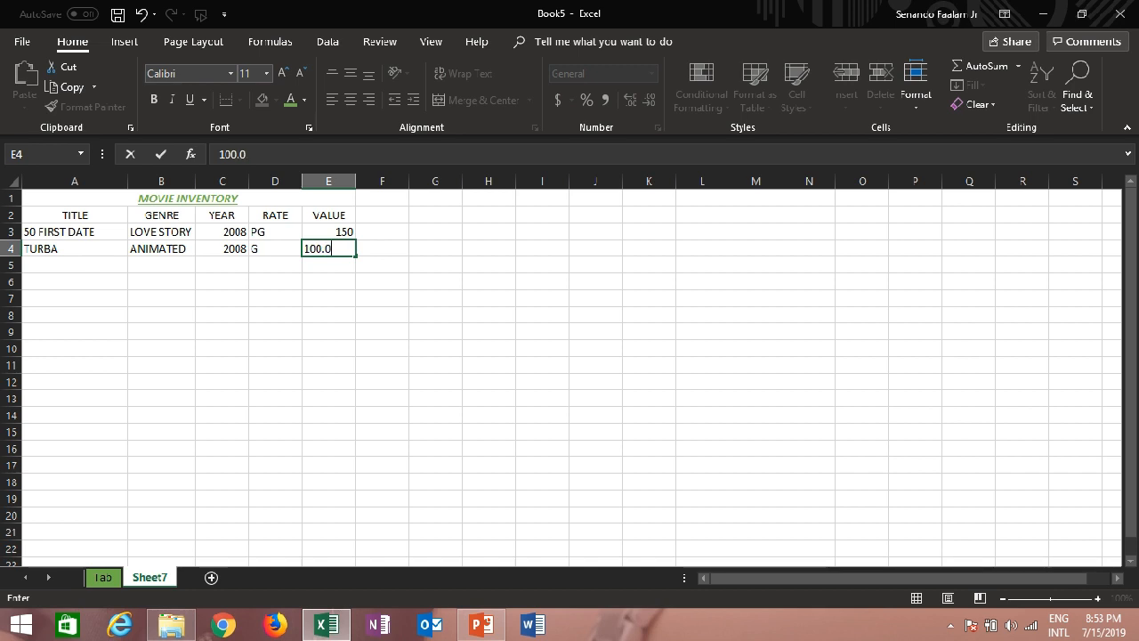
pyautogui.press('Return')
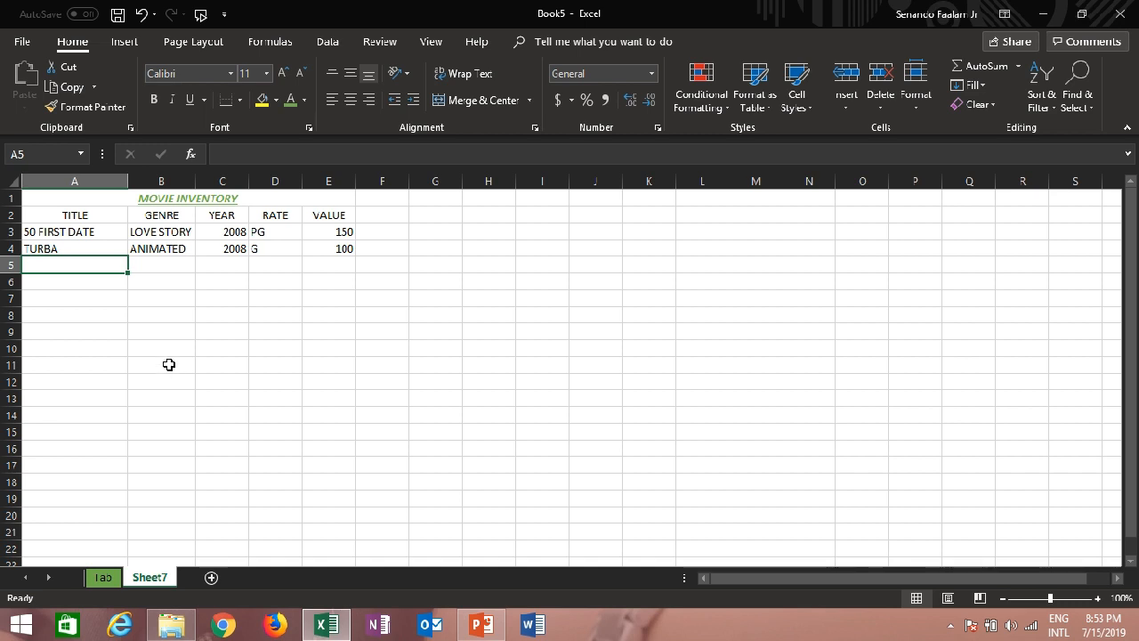
pyautogui.click(86, 249)
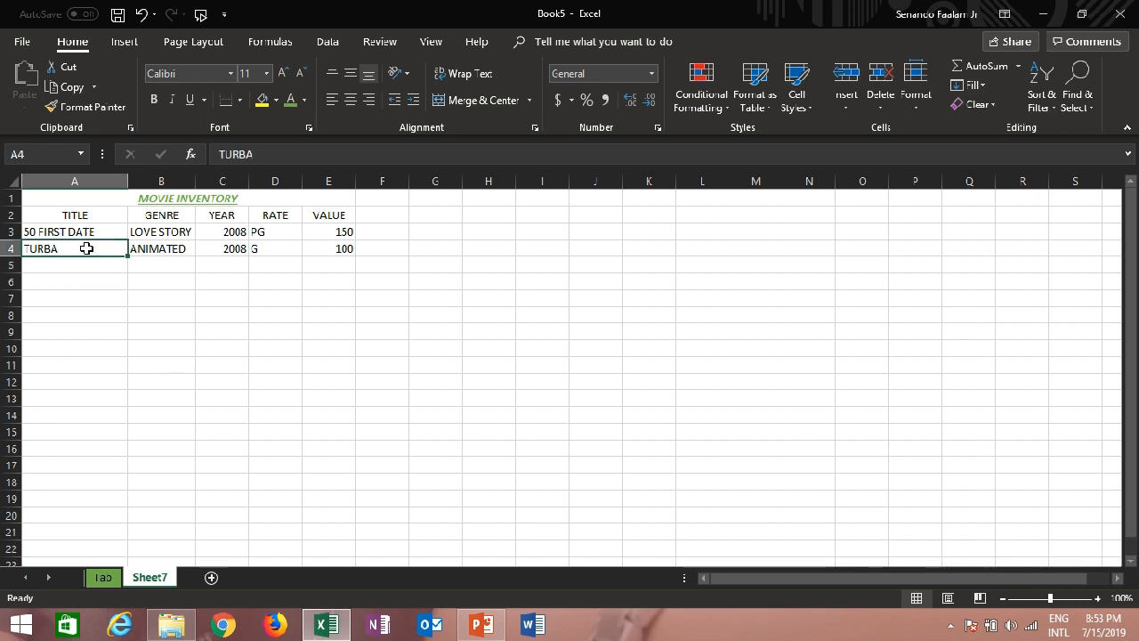
pyautogui.write('TUN')
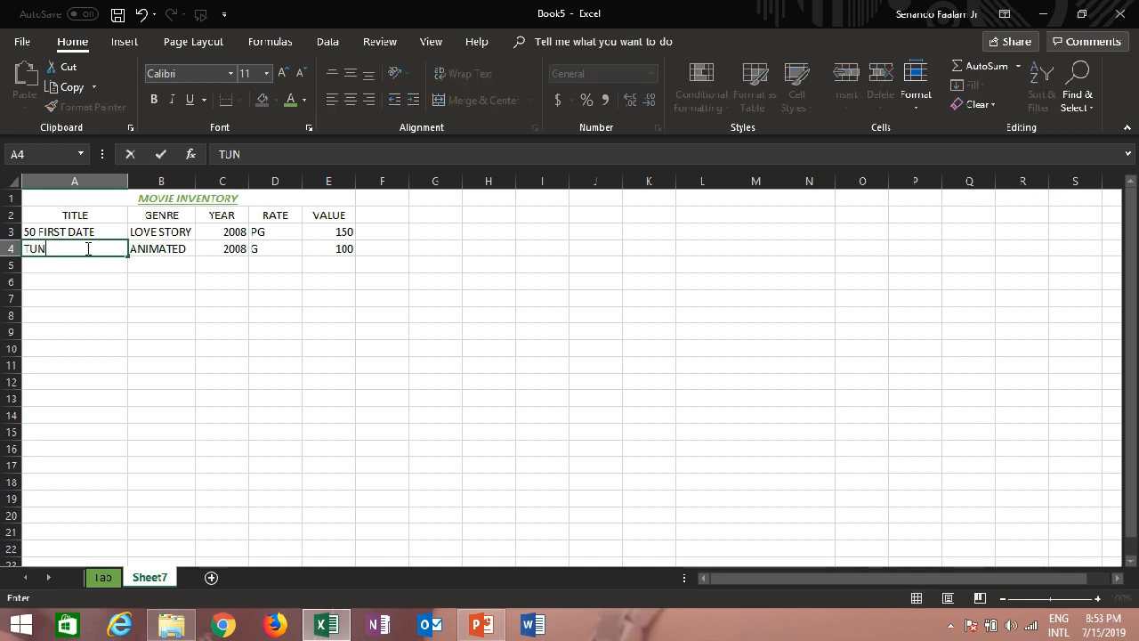
pyautogui.press('BackSpace')
pyautogui.press('BackSpace')
pyautogui.write('R')
pyautogui.press('BackSpace')
pyautogui.press('Escape')
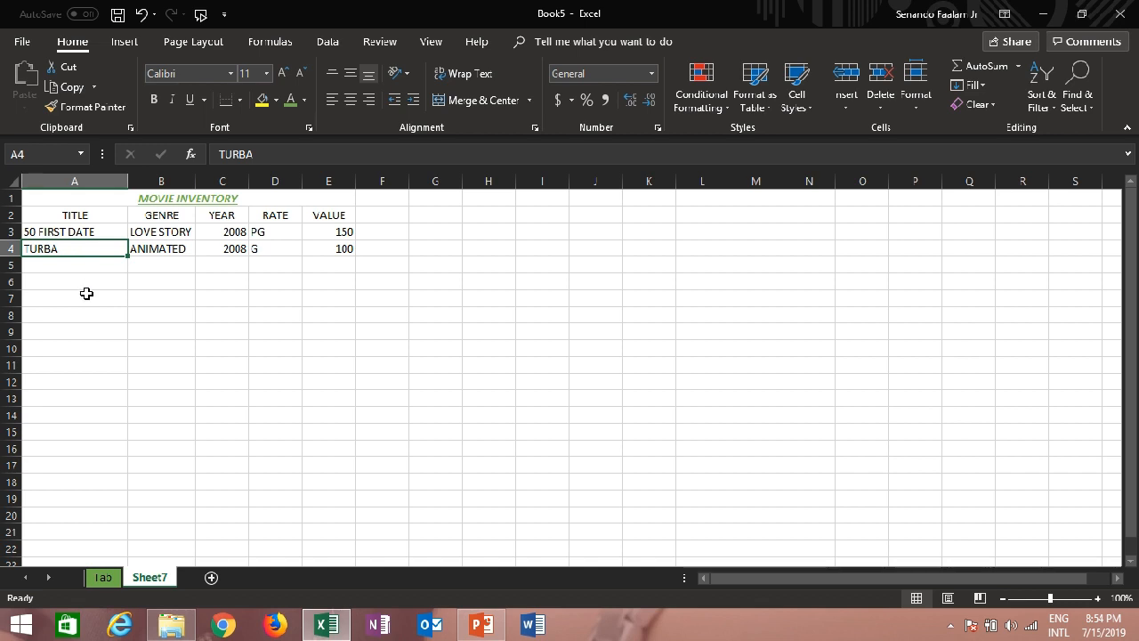
# Correct the movie title in cell A4 to TURBO by editing its last letter
pyautogui.doubleClick(86, 250)
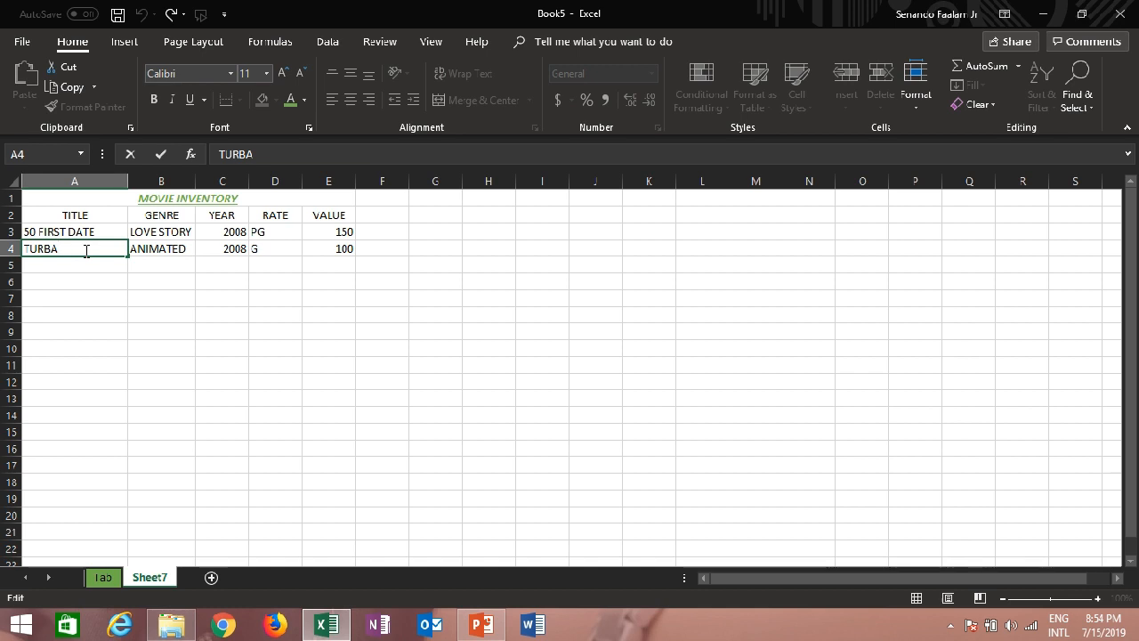
pyautogui.press('BackSpace')
pyautogui.write('O')
pyautogui.press('Return')
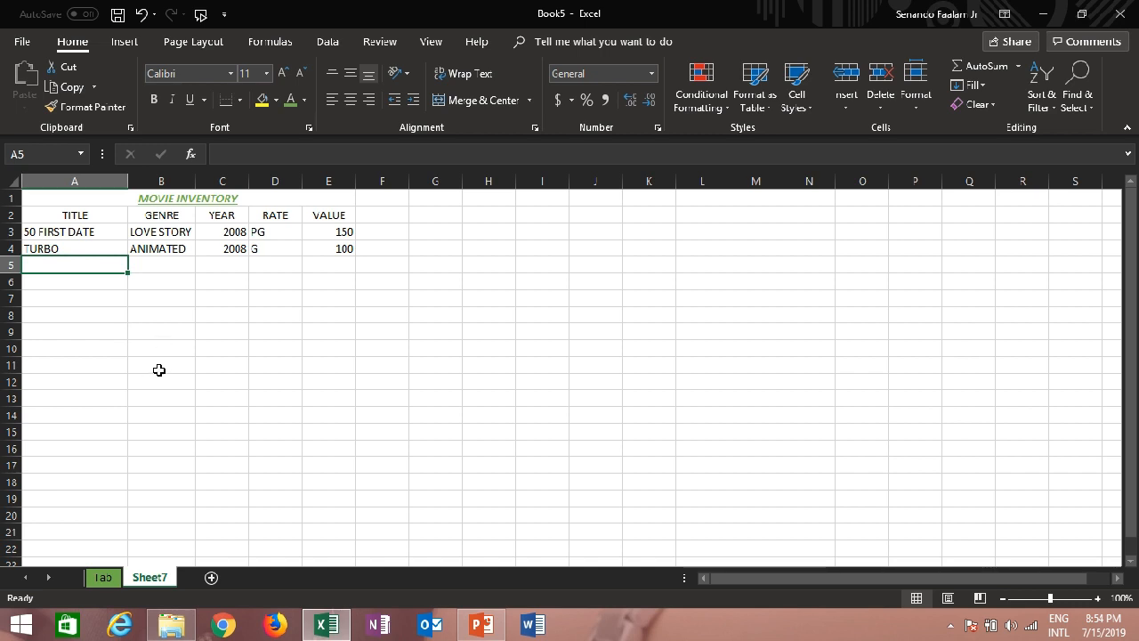
pyautogui.moveTo(589, 27)
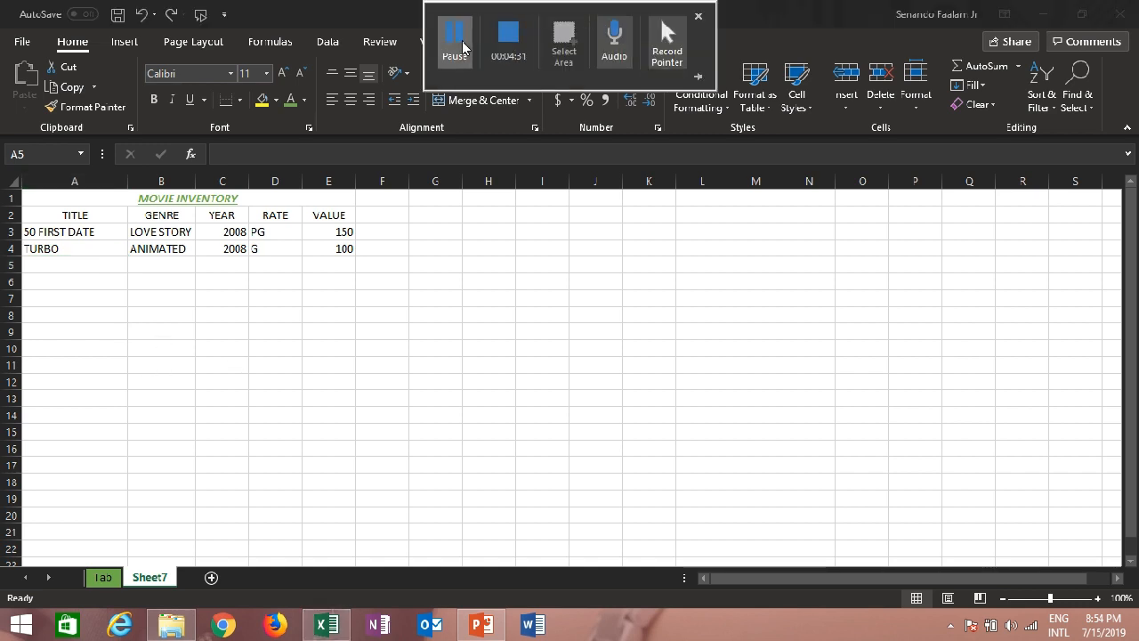
pyautogui.click(454, 40)
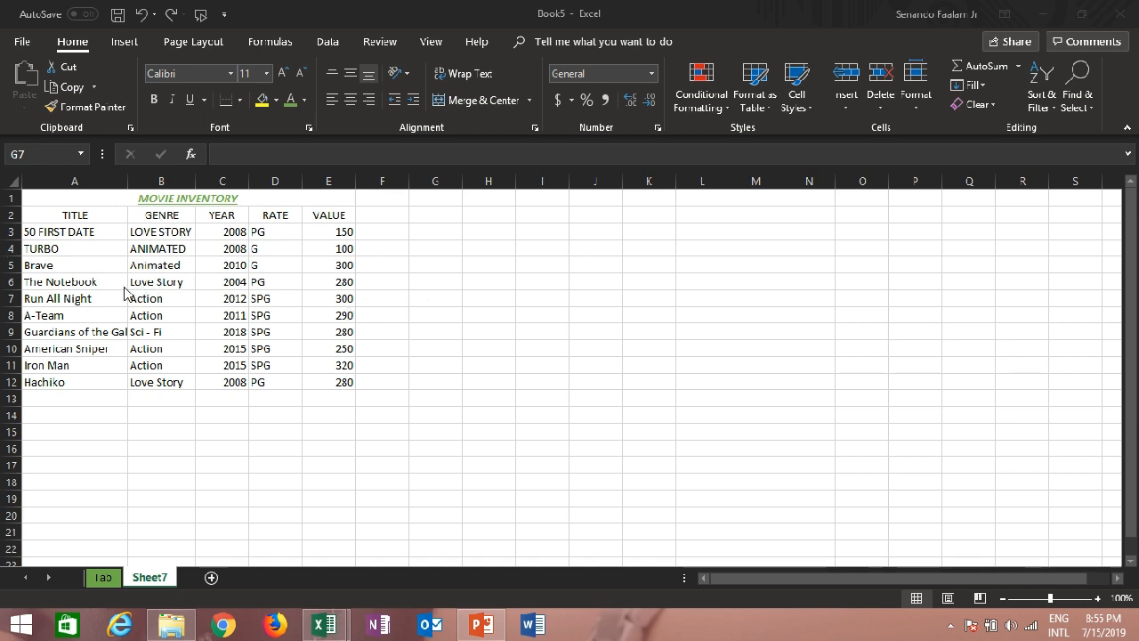
# Auto-fit column A so that the title Guardians of the Galaxy fits completely
pyautogui.click(124, 175)
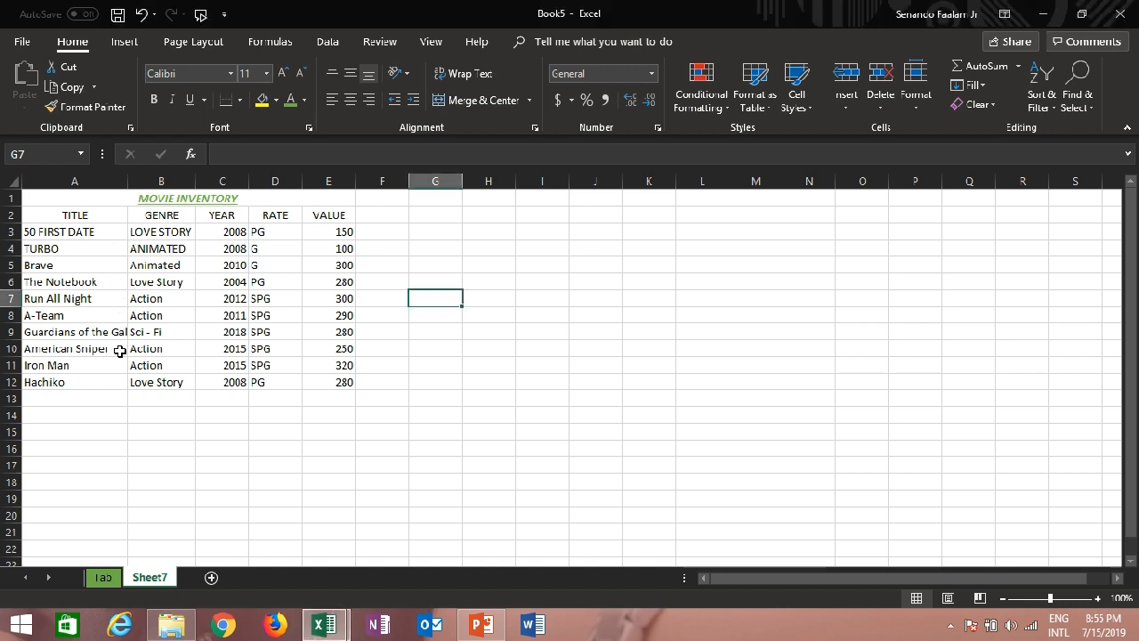
pyautogui.doubleClick(128, 182)
pyautogui.click(289, 356)
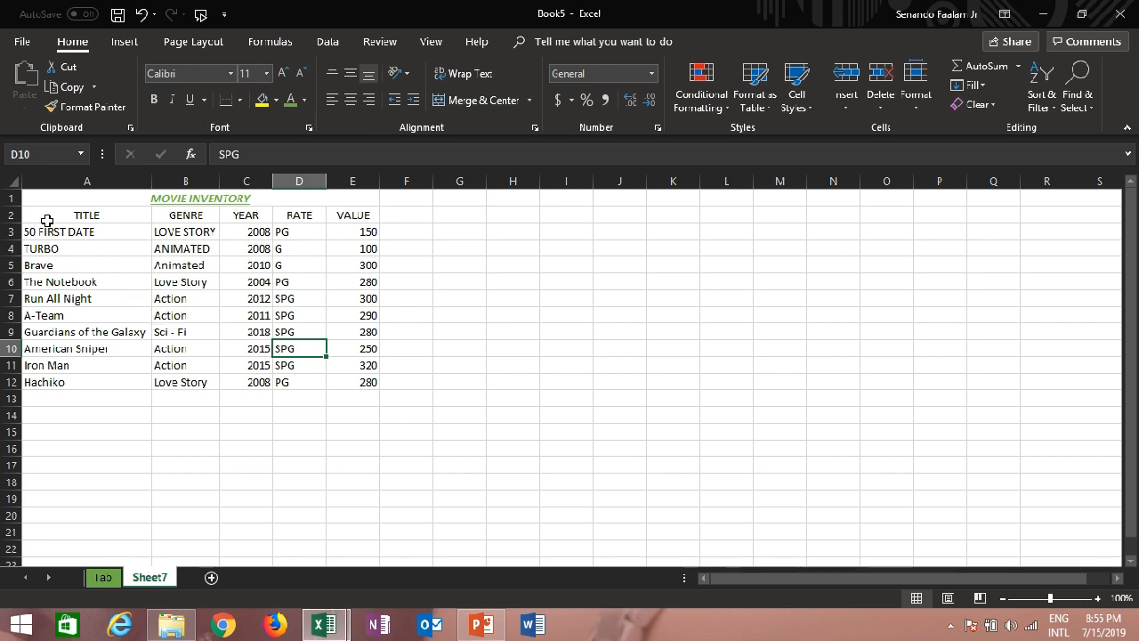
# Apply All Borders to the movie table in the range A2:E12
pyautogui.moveTo(36, 217); pyautogui.dragTo(358, 382)
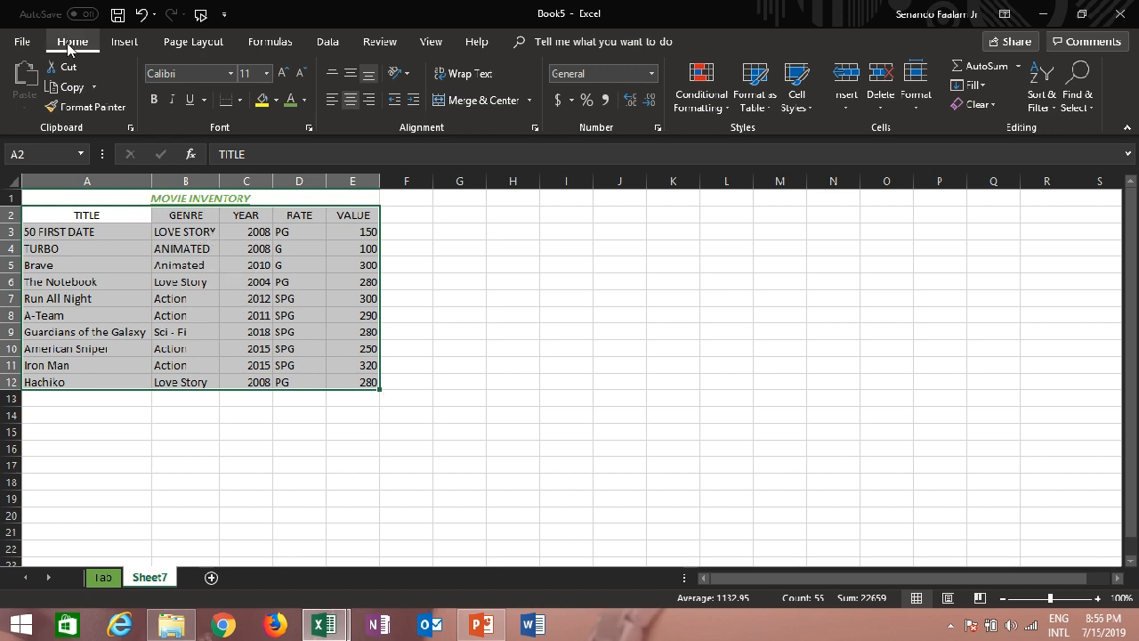
pyautogui.click(240, 100)
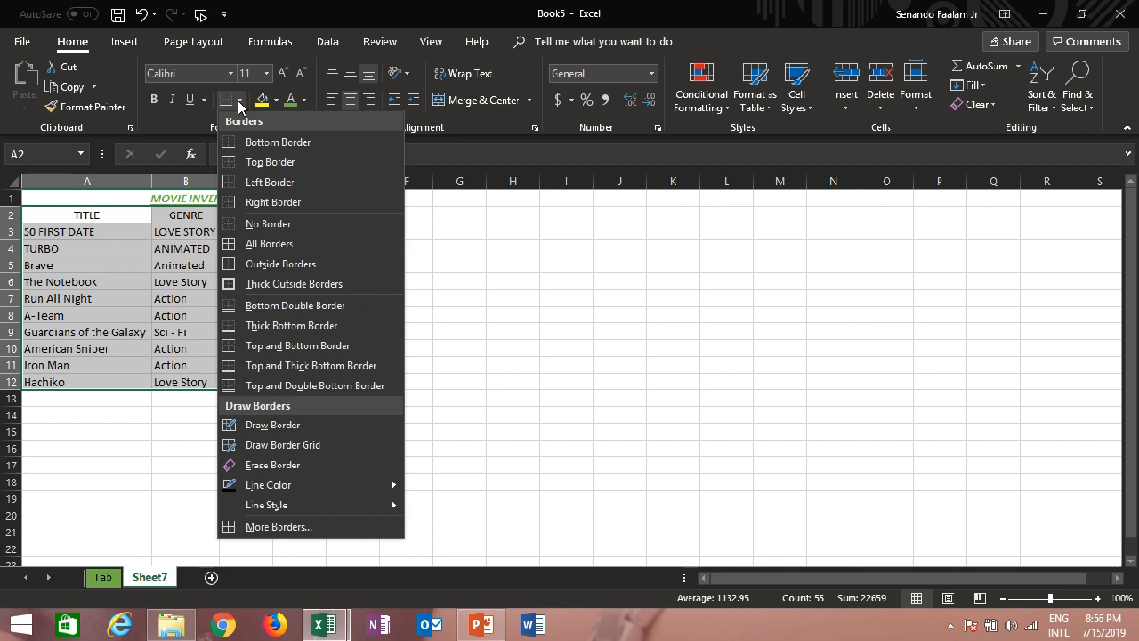
pyautogui.click(276, 252)
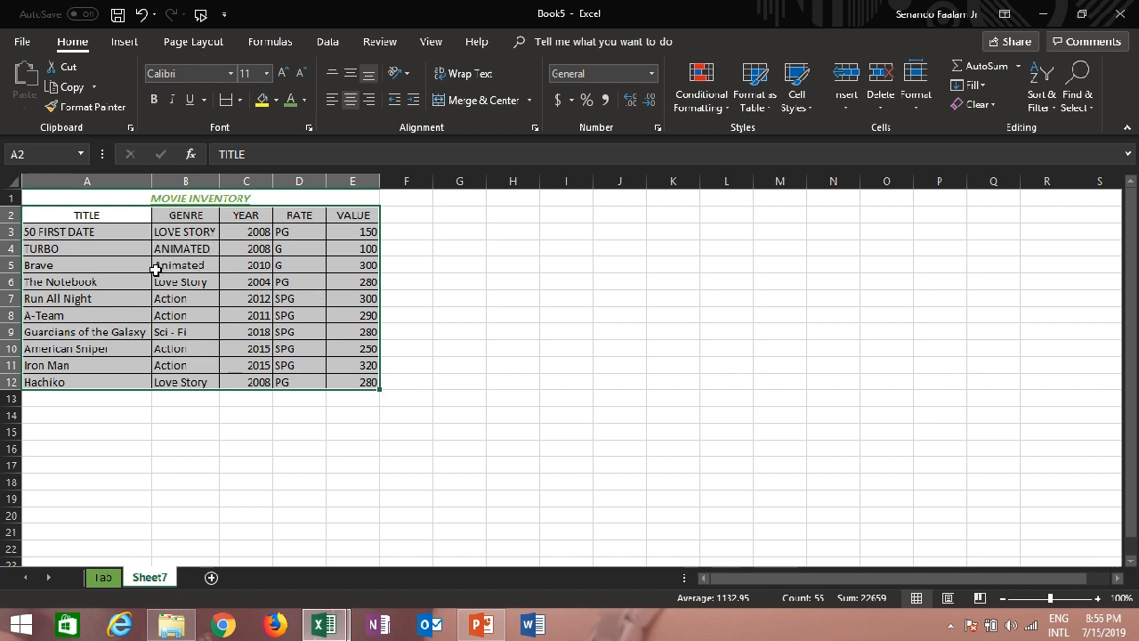
pyautogui.click(424, 280)
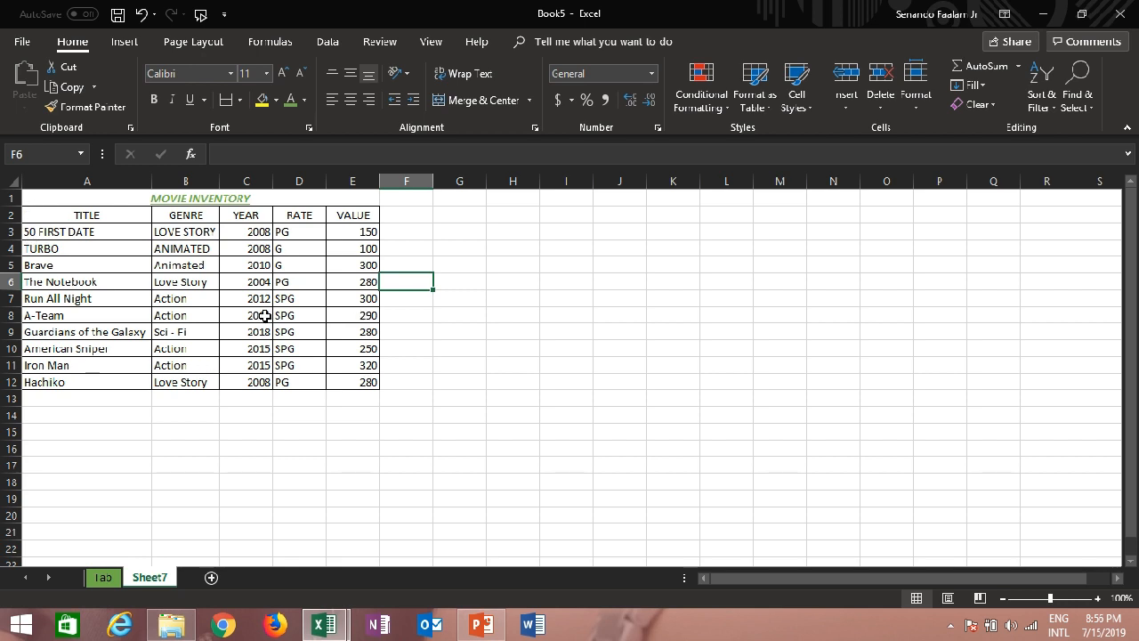
# Select the table range A2:E12 and choose the darkest orange theme shade as the border line color
pyautogui.moveTo(60, 214); pyautogui.dragTo(357, 383)
pyautogui.click(242, 100)
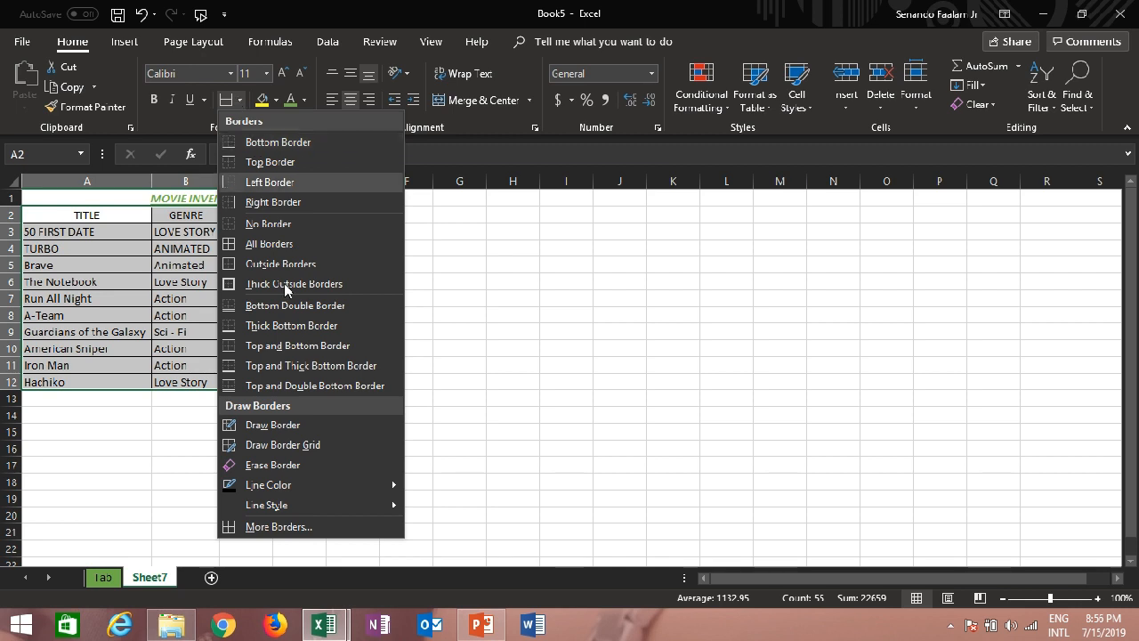
pyautogui.moveTo(350, 485)
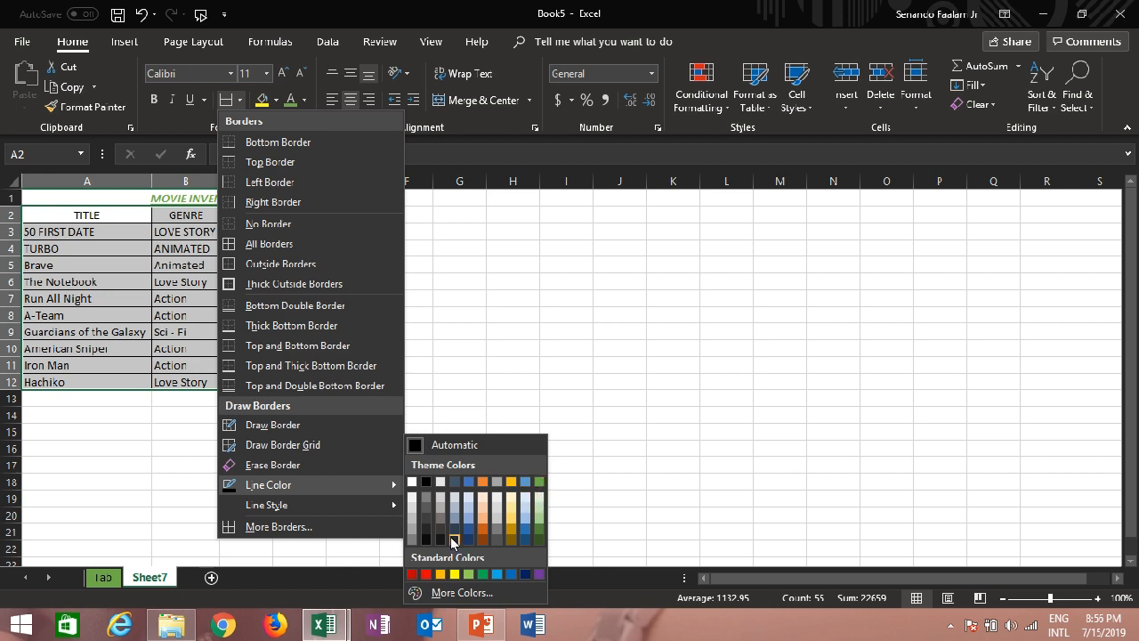
pyautogui.click(485, 539)
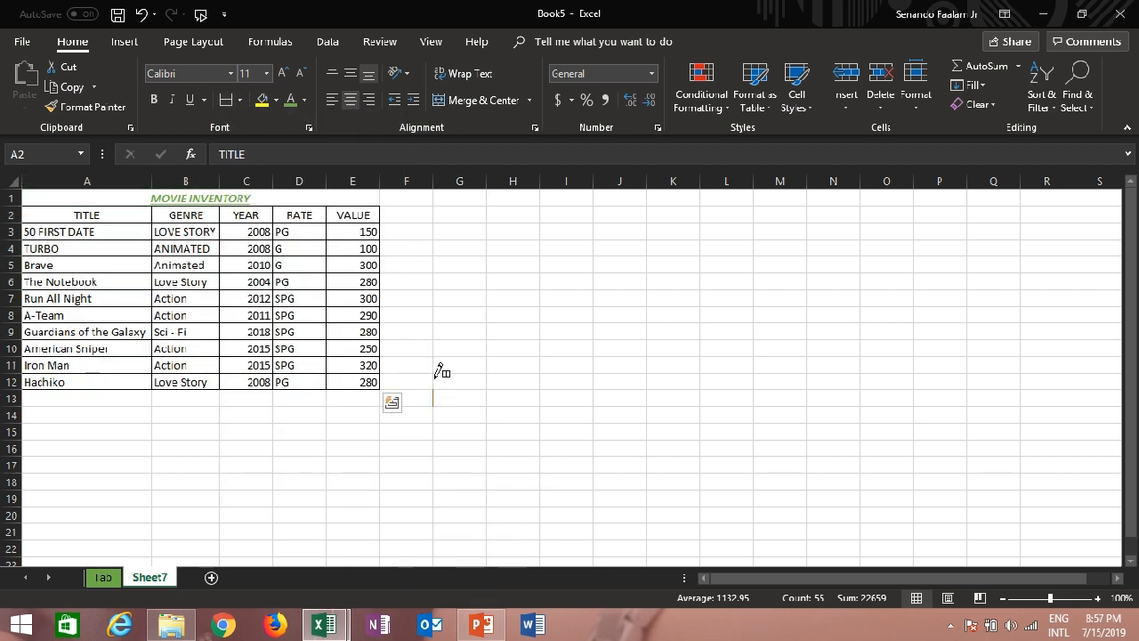
pyautogui.click(379, 351)
pyautogui.click(392, 403)
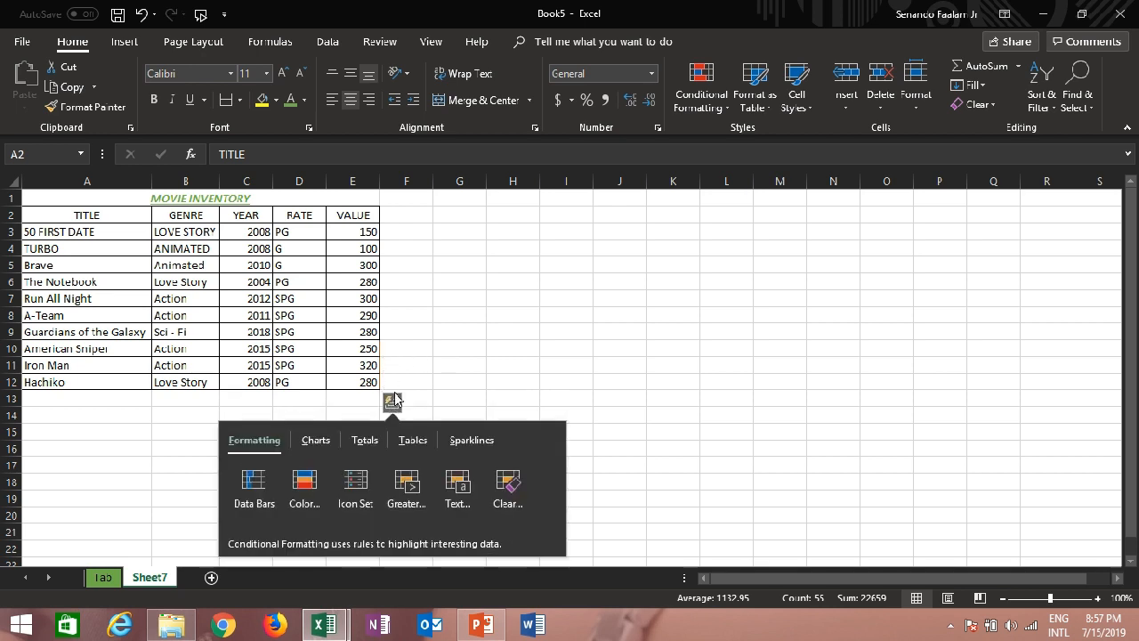
pyautogui.click(421, 447)
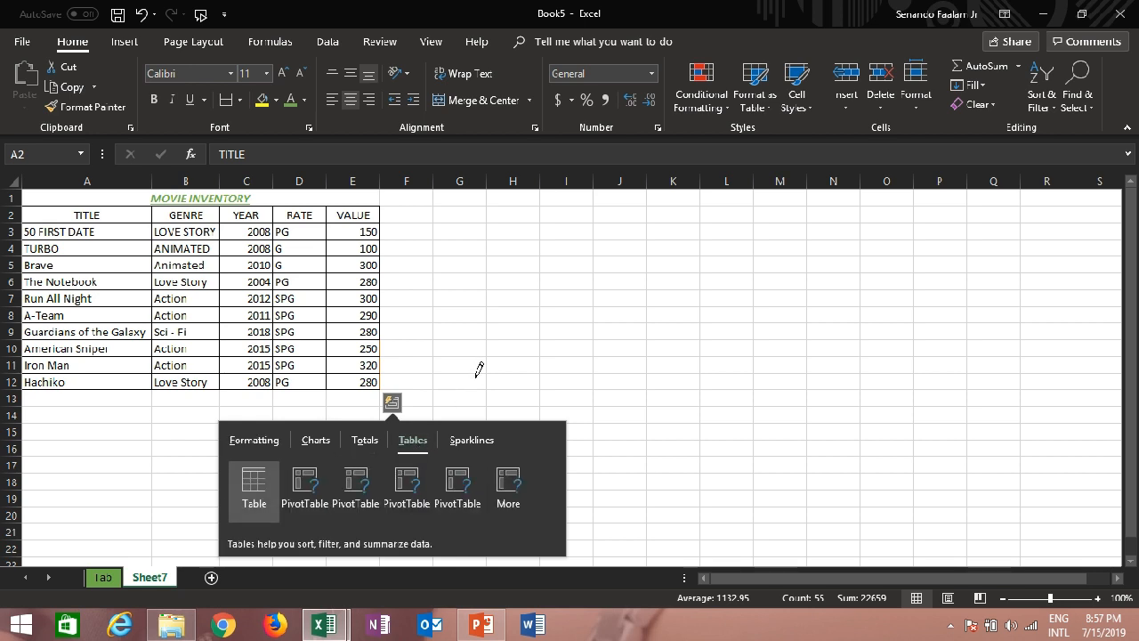
pyautogui.press('Escape')
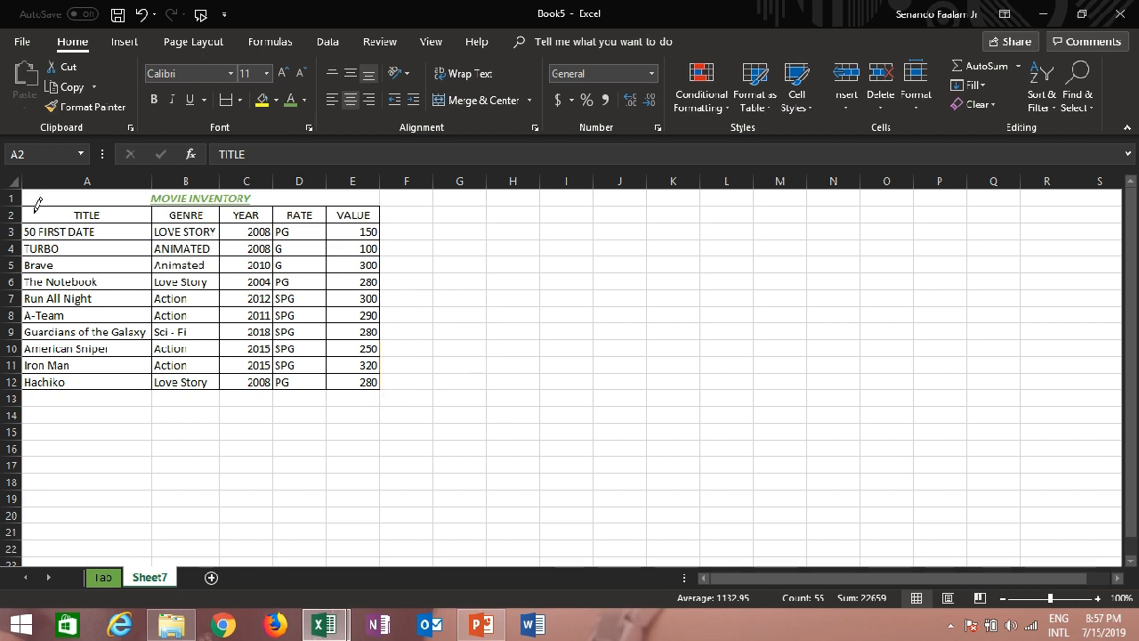
# Redraw the outer and inner borders of the table A2:E12 in the chosen dark orange line color
pyautogui.moveTo(32, 201); pyautogui.dragTo(370, 388)
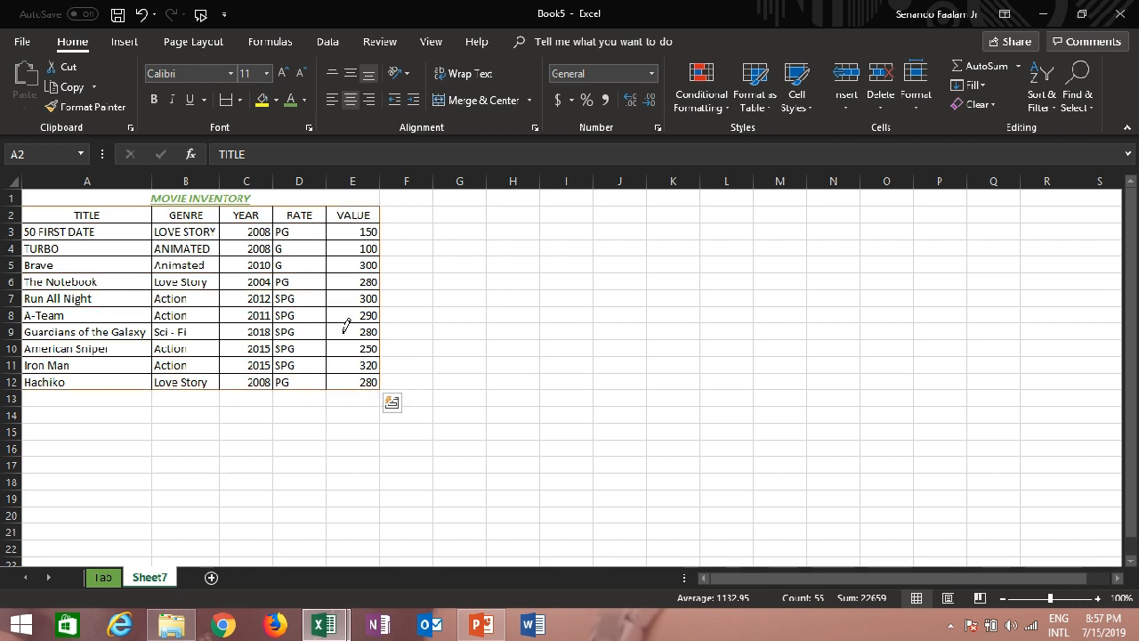
pyautogui.moveTo(337, 321)
pyautogui.mouseDown()
pyautogui.moveTo(334, 239)
pyautogui.moveTo(159, 265)
pyautogui.mouseUp()
pyautogui.click(167, 322)
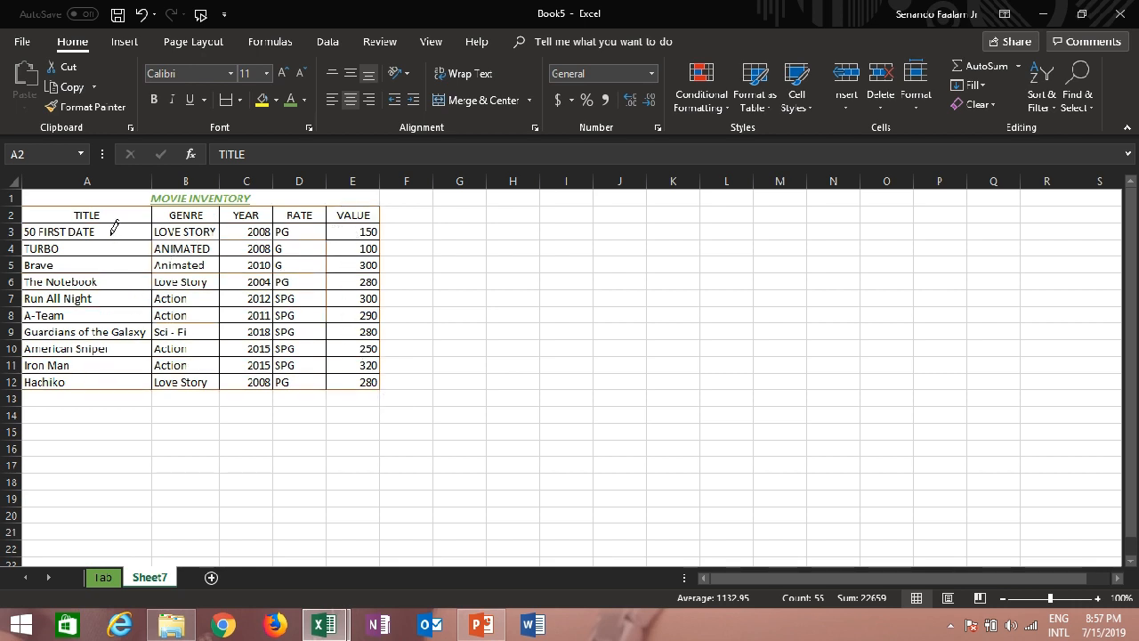
pyautogui.click(110, 236)
pyautogui.click(227, 103)
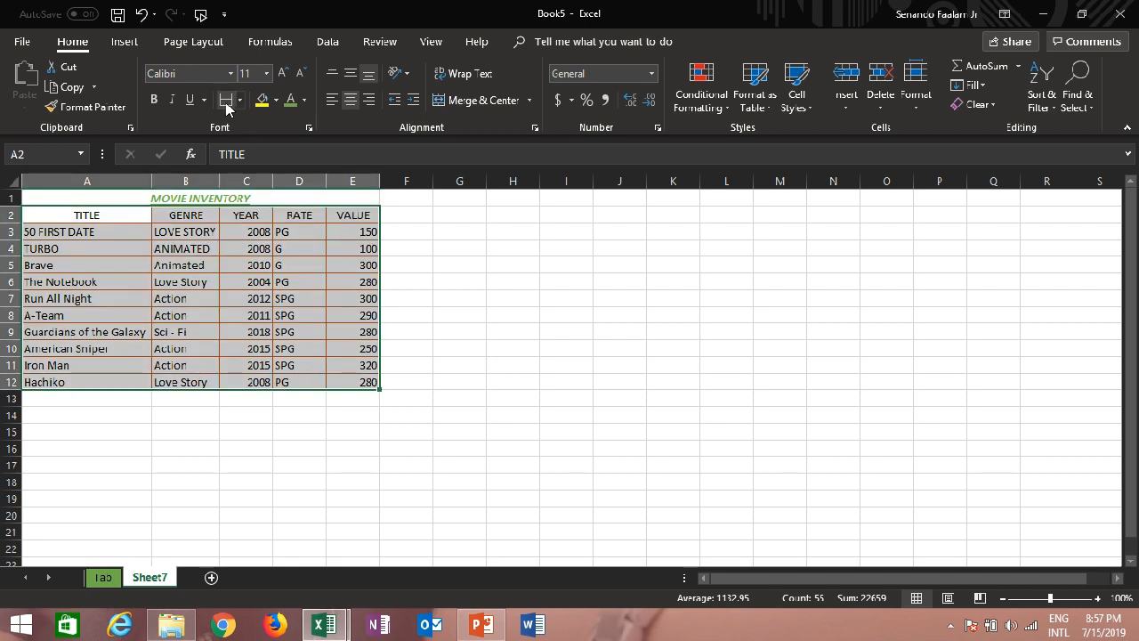
pyautogui.click(250, 266)
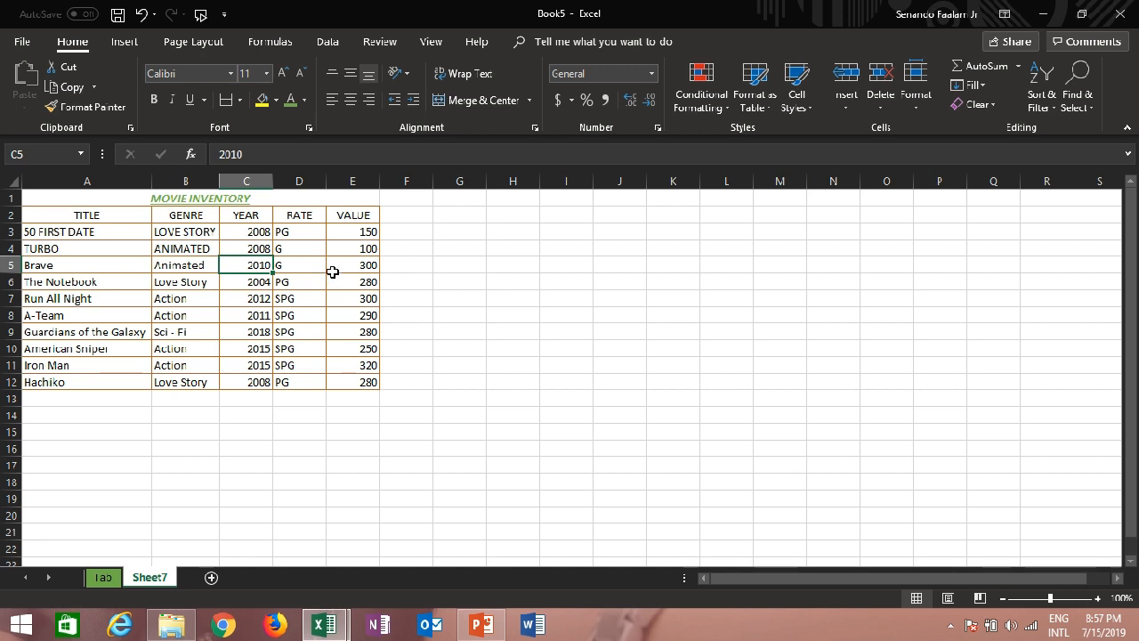
# Format the movie values in cells E3 to E12 as Currency
pyautogui.moveTo(351, 232); pyautogui.dragTo(349, 378)
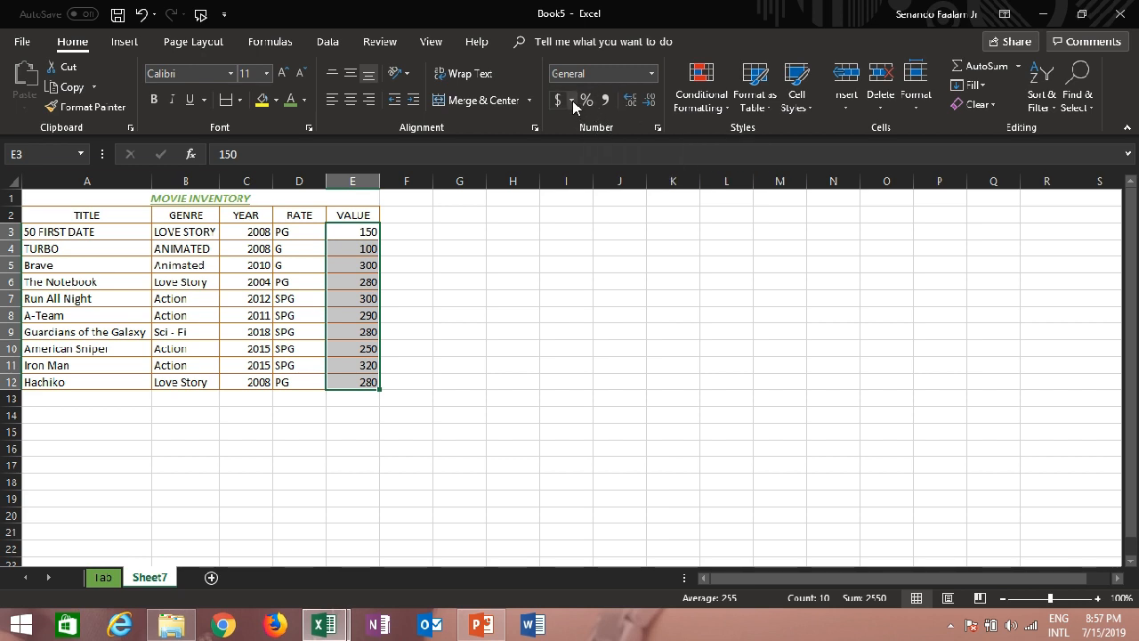
pyautogui.click(652, 73)
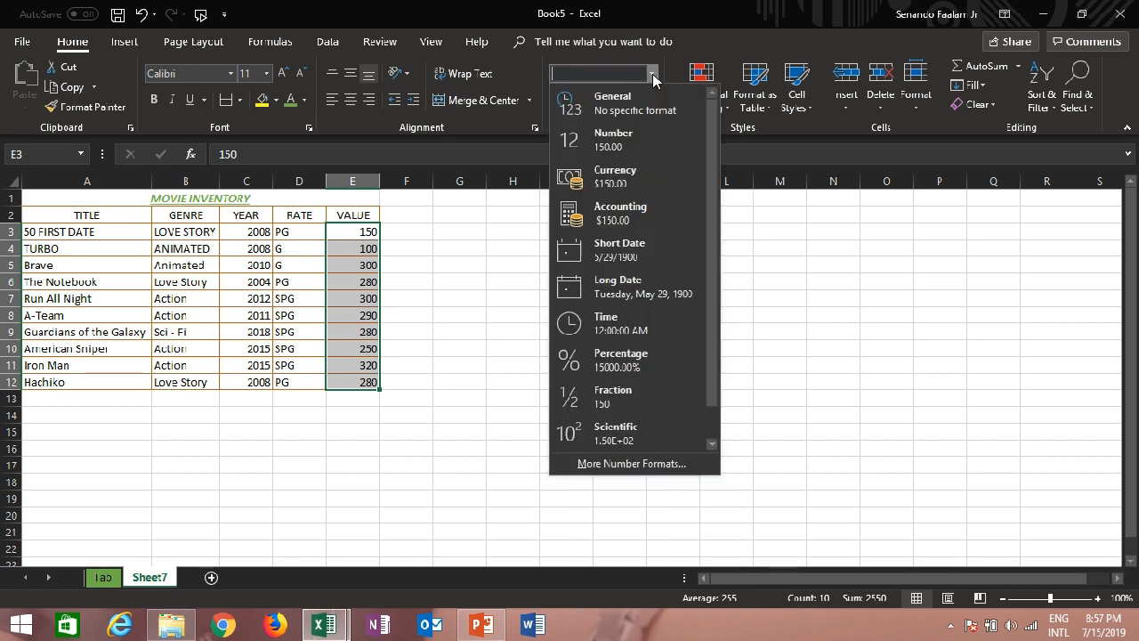
pyautogui.click(626, 181)
# Format the movie values in E3:E12 as Accounting with the ₱ English (Philippines) currency symbol
pyautogui.click(573, 100)
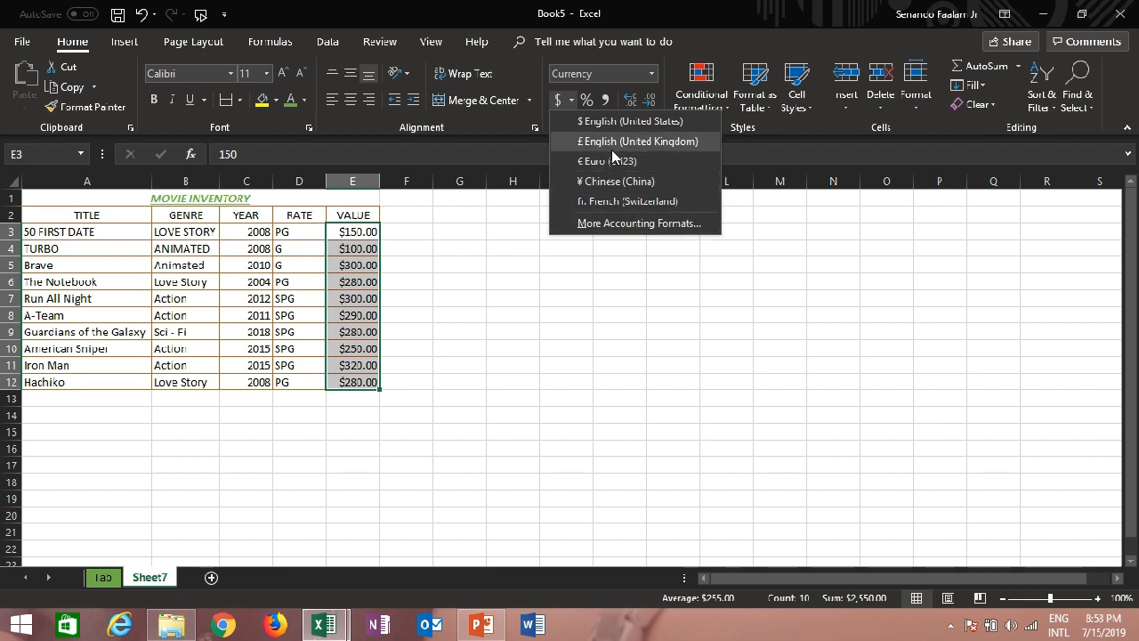
pyautogui.click(647, 229)
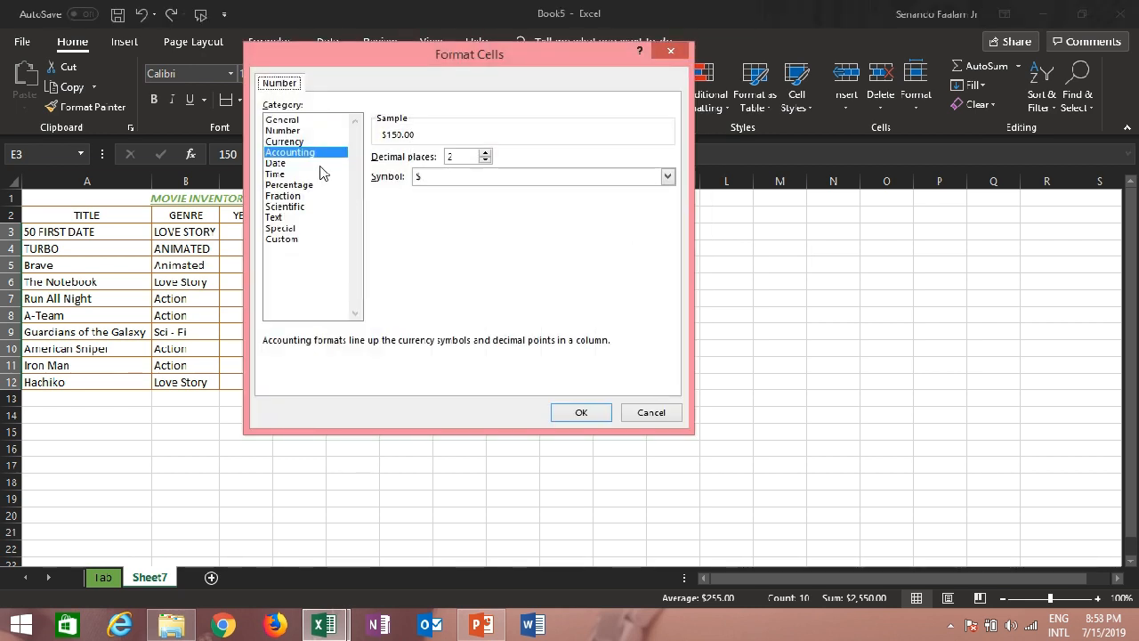
pyautogui.click(668, 176)
pyautogui.scroll(-4, 520, 270)
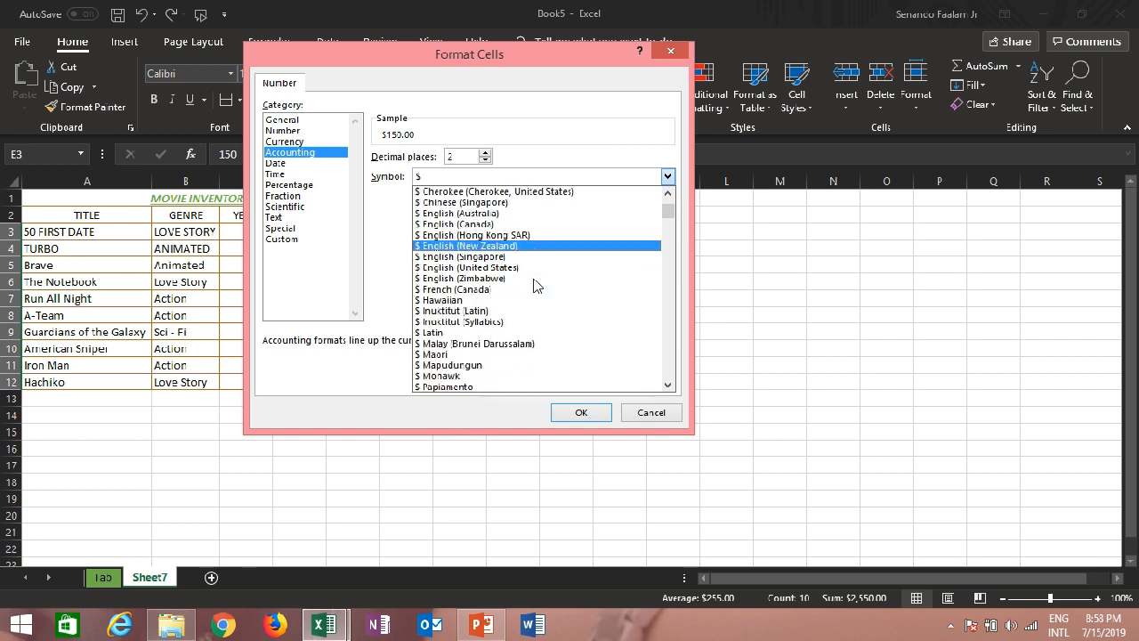
pyautogui.scroll(-3, 537, 285)
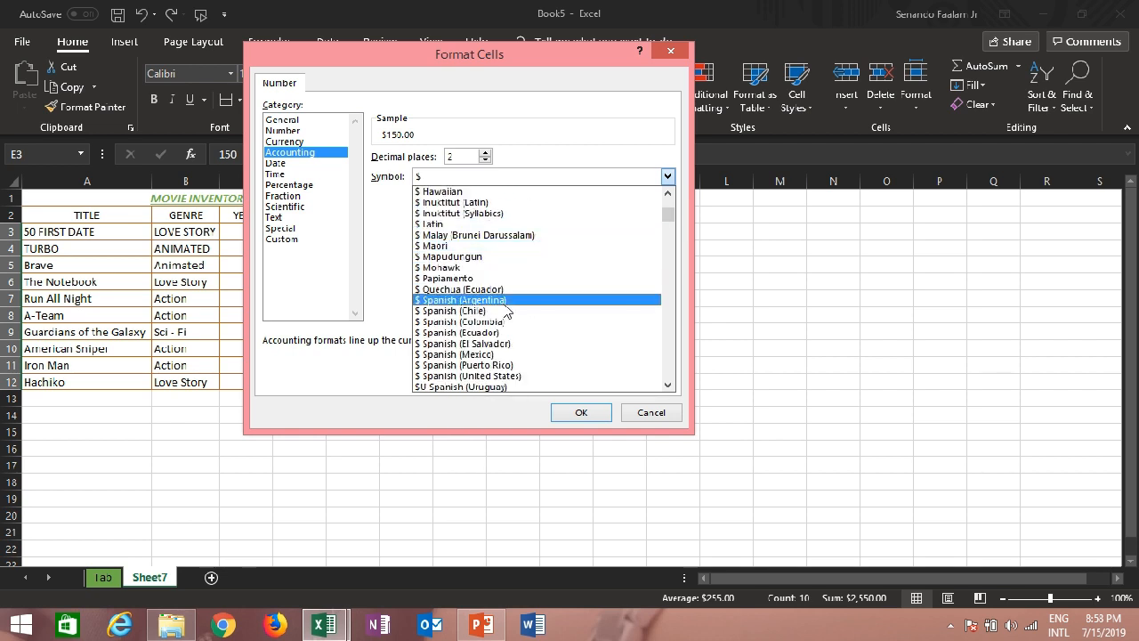
pyautogui.scroll(-3, 503, 270)
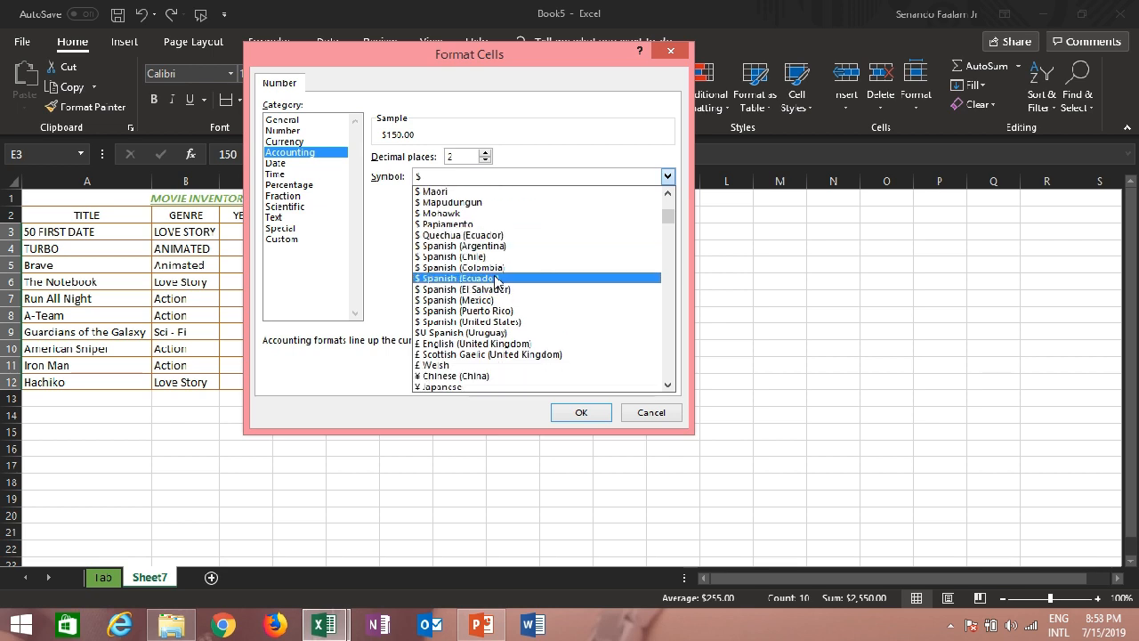
pyautogui.scroll(-2, 497, 289)
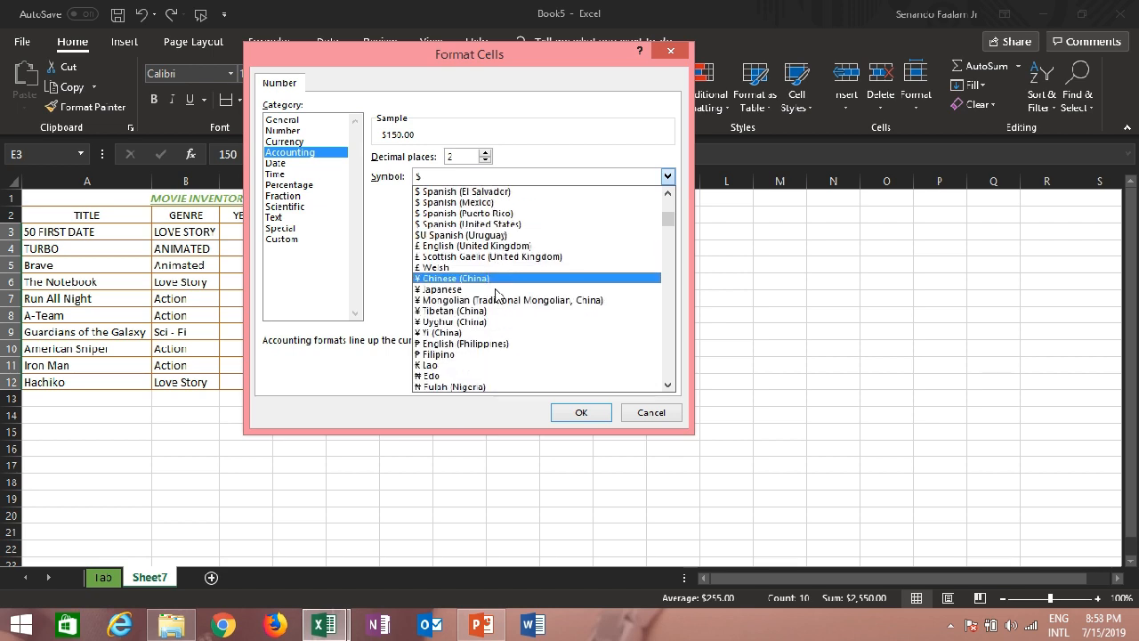
pyautogui.click(495, 343)
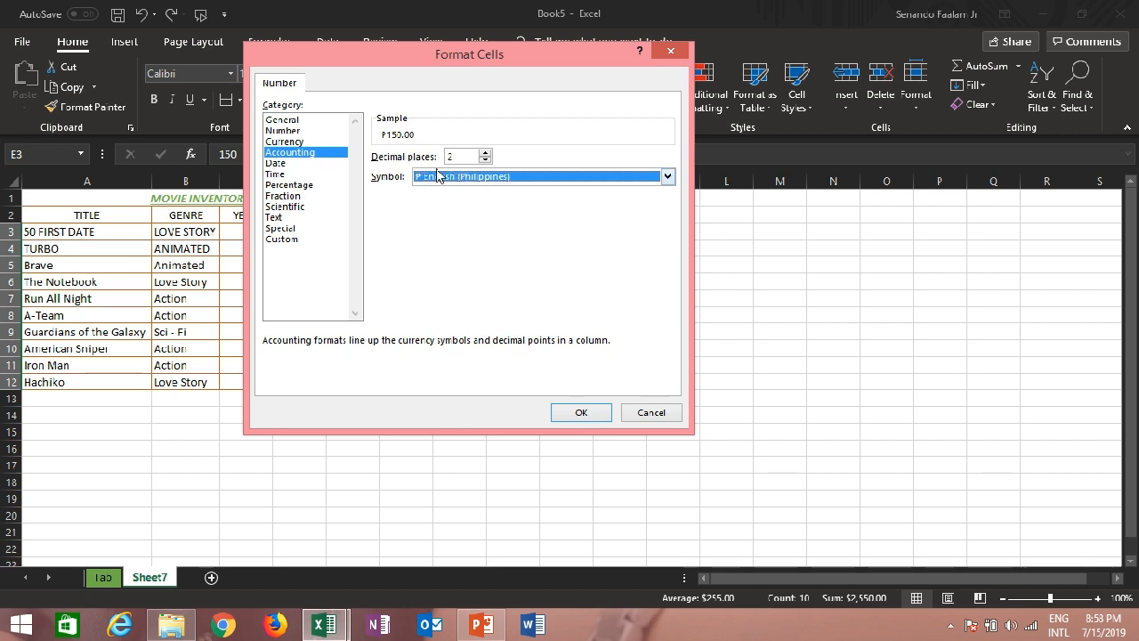
pyautogui.click(583, 413)
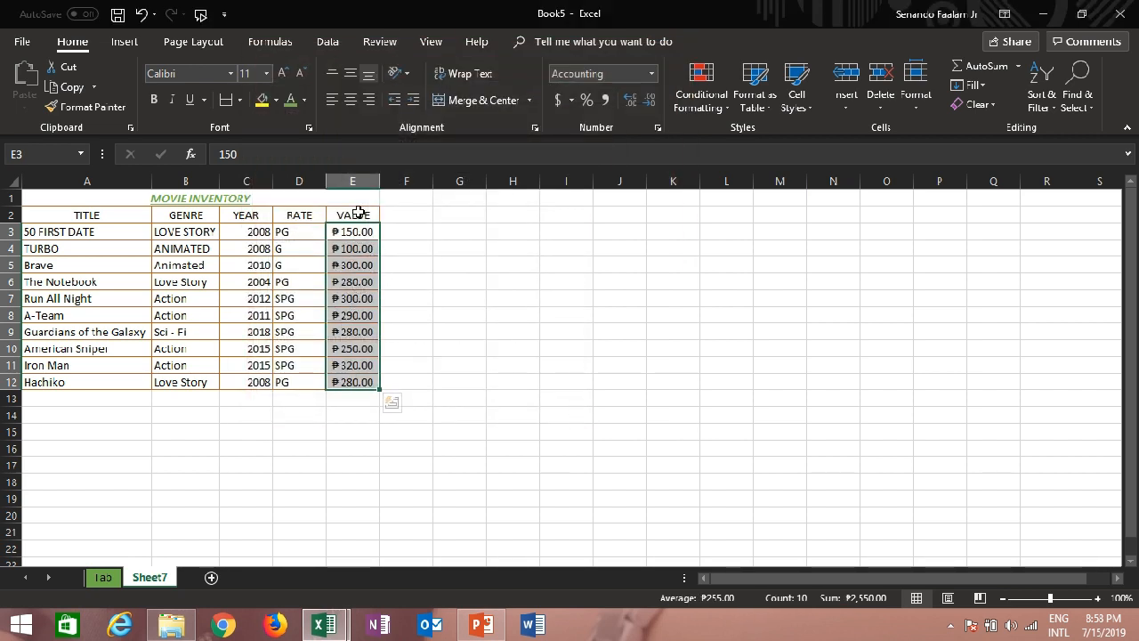
pyautogui.click(369, 282)
pyautogui.click(452, 249)
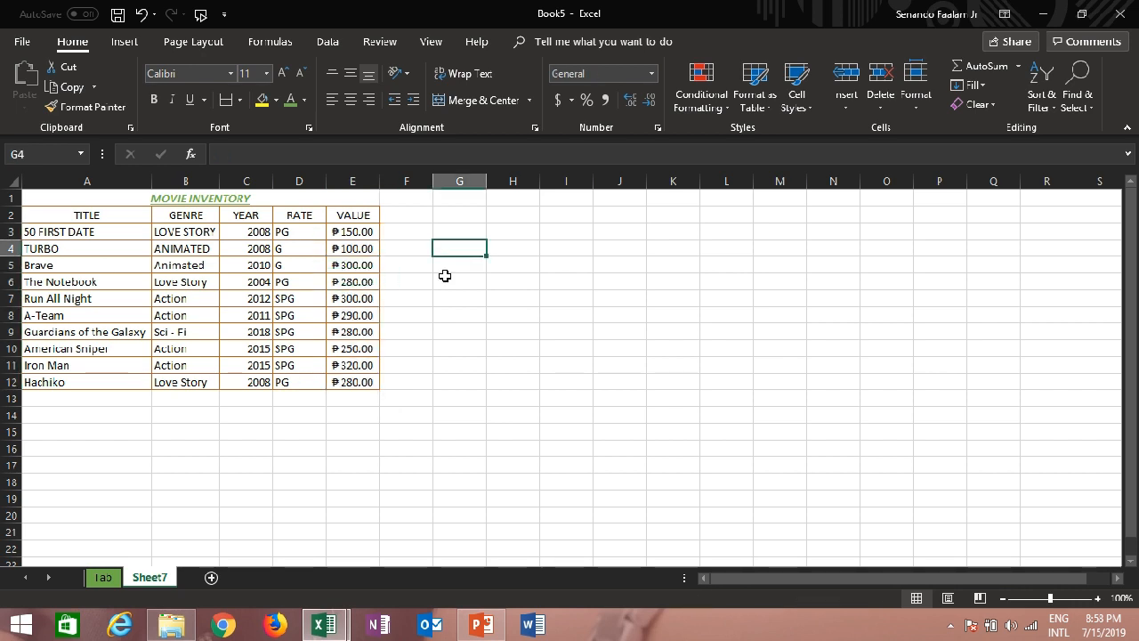
# Fill the table's header row, cells A2 to E2, with the black theme color
pyautogui.click(359, 216)
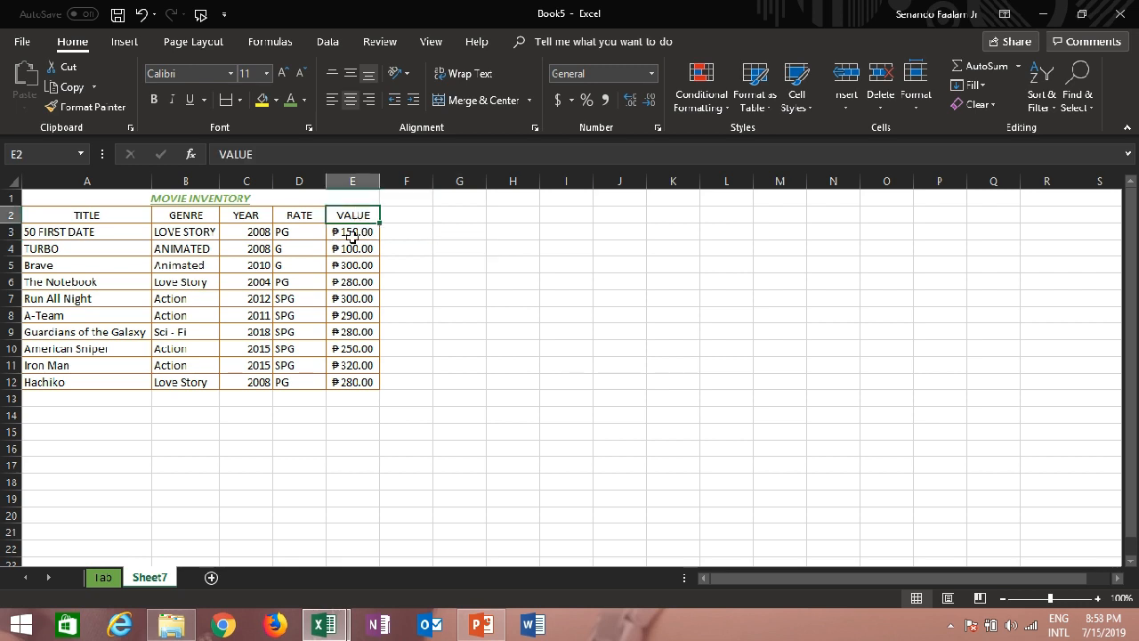
pyautogui.click(60, 213)
pyautogui.moveTo(60, 213); pyautogui.dragTo(332, 221)
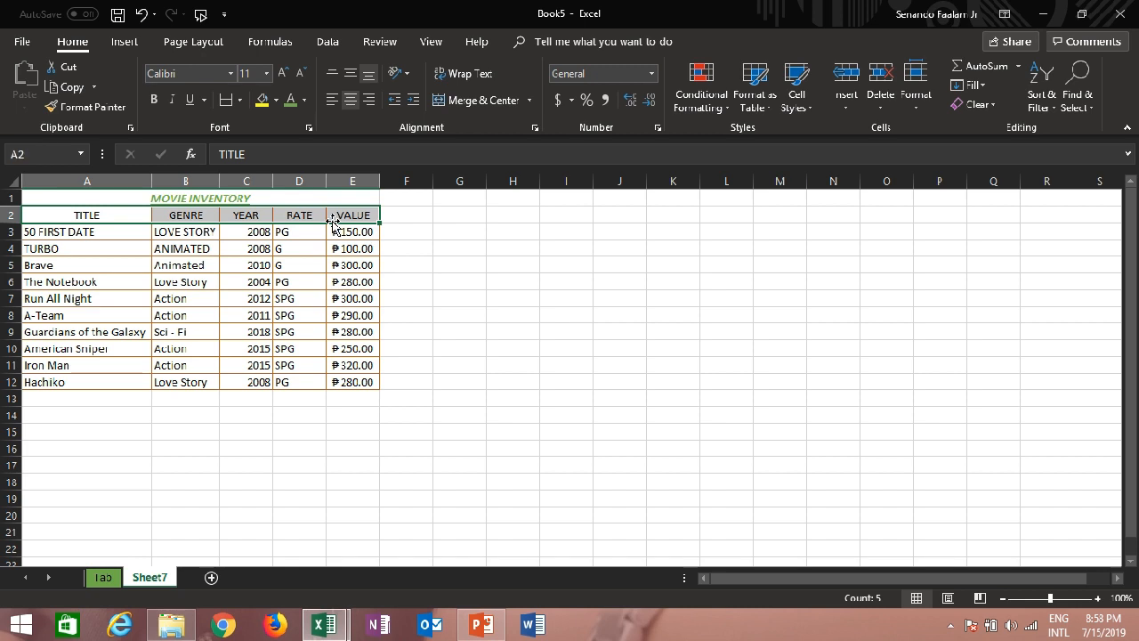
pyautogui.click(276, 101)
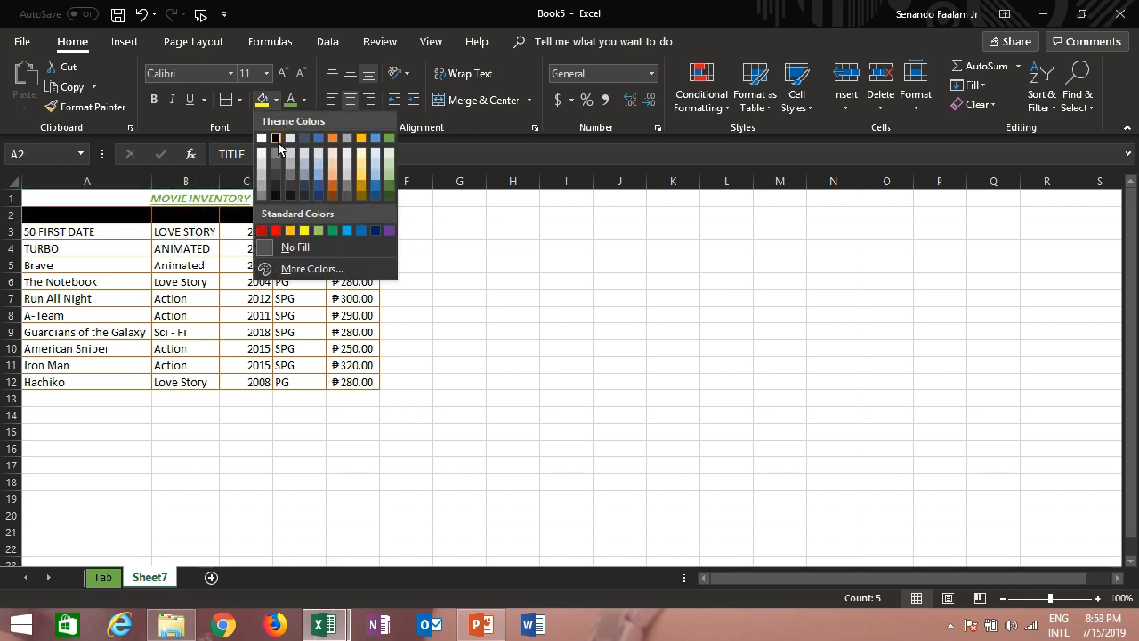
pyautogui.click(275, 139)
# Set the font color of the header labels in A2:E2 to white and deselect the header row
pyautogui.click(304, 99)
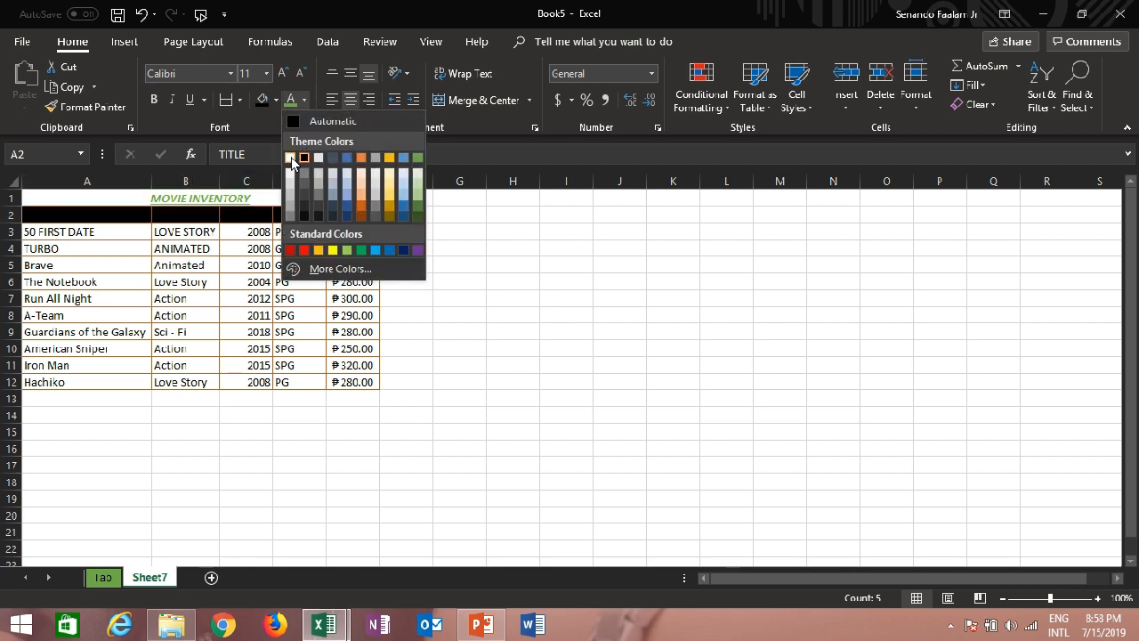
pyautogui.click(291, 158)
pyautogui.click(285, 311)
pyautogui.click(444, 316)
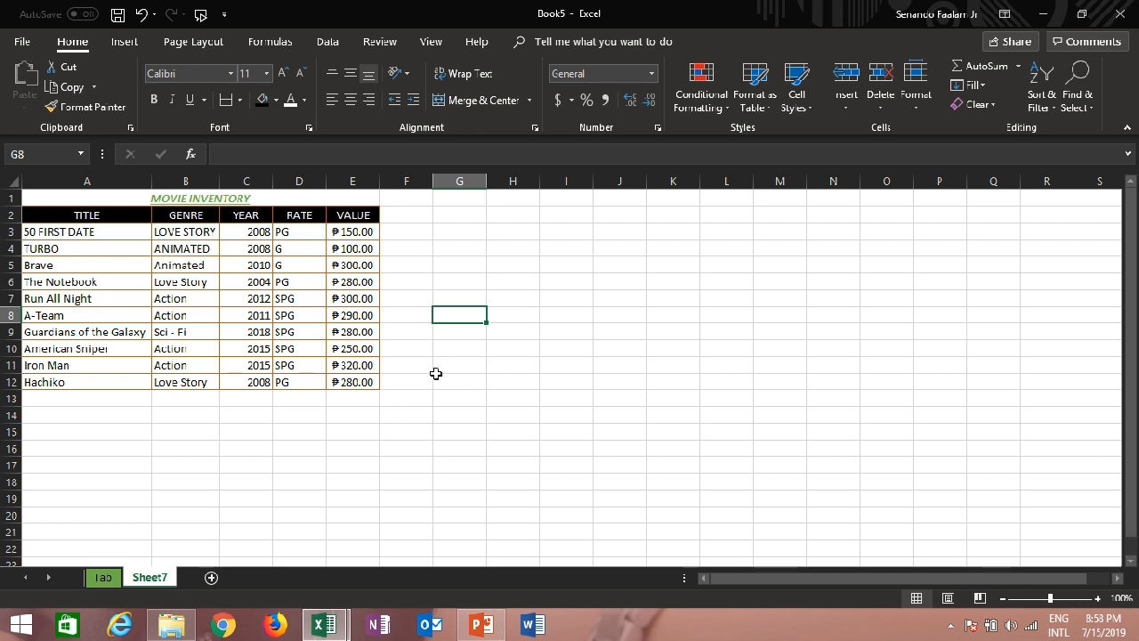
pyautogui.click(403, 383)
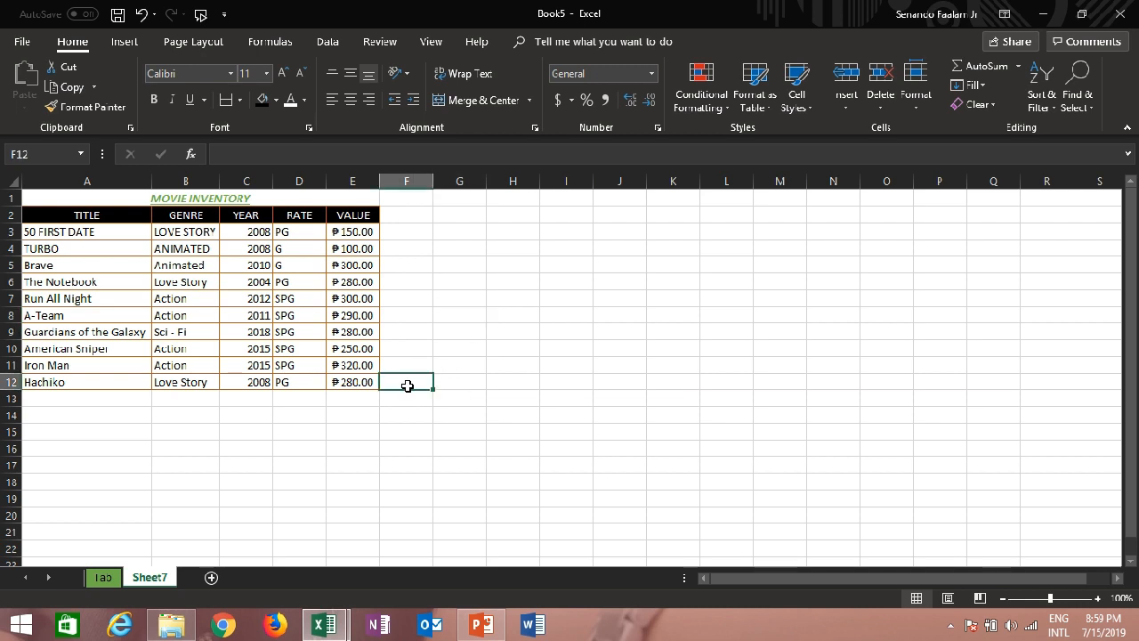